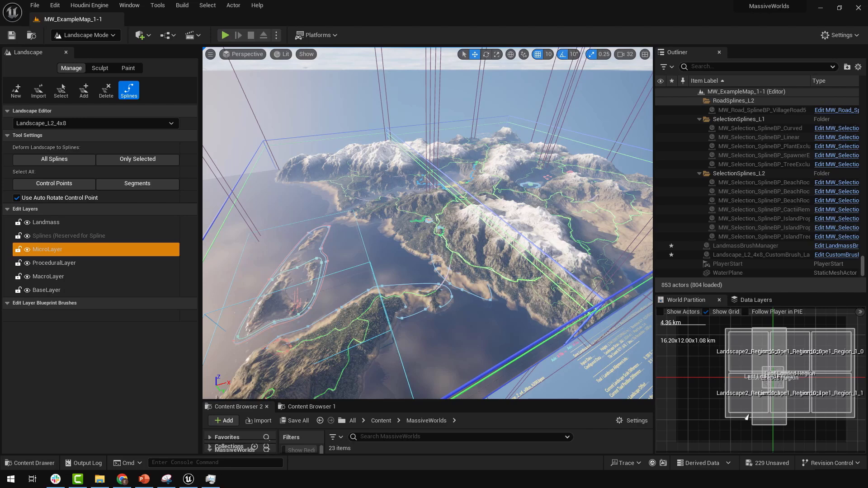
{"action": "mouse_move", "coordinate": [523, 265]}
{"action": "right_mouse_down"}
{"action": "mouse_move", "coordinate": [519, 244]}
{"action": "mouse_move", "coordinate": [524, 270]}
{"action": "right_mouse_up"}
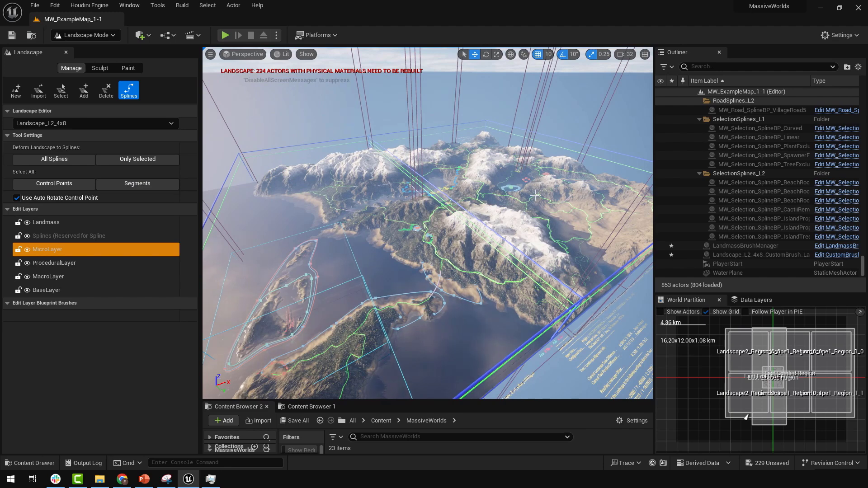
{"action": "right_click_drag", "start_coordinate": [524, 269], "coordinate": [559, 222]}
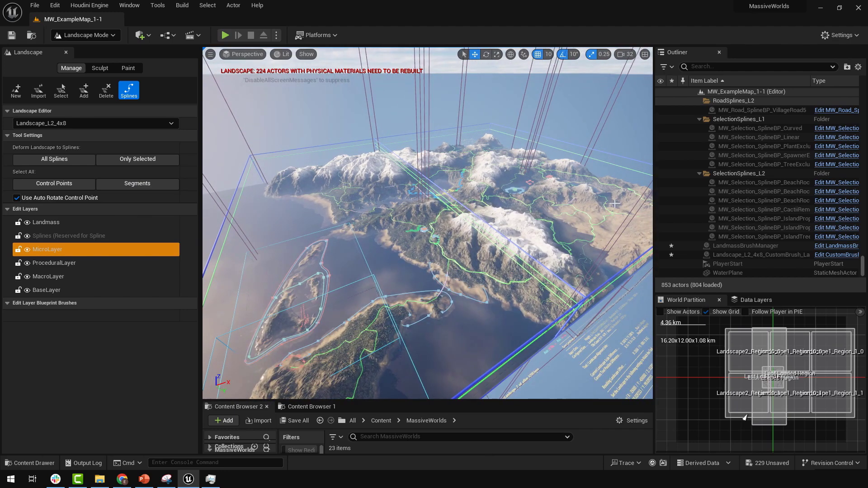
{"action": "right_click_drag", "start_coordinate": [614, 204], "coordinate": [608, 206]}
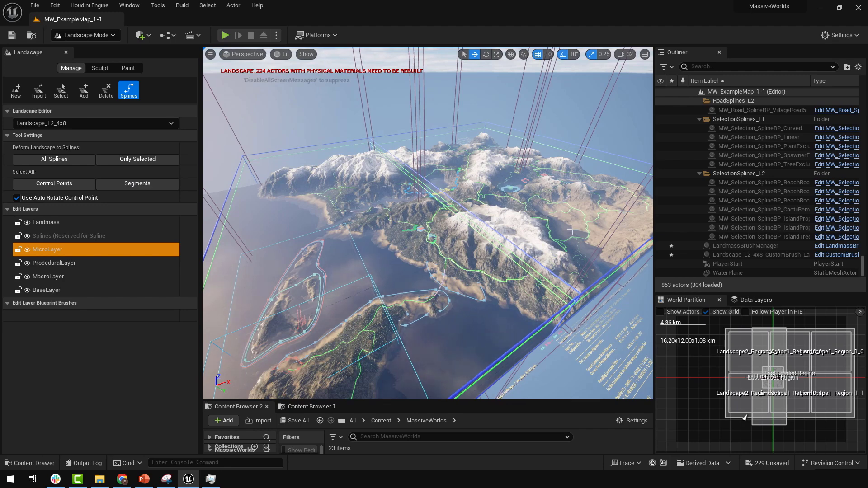
{"action": "right_click_drag", "start_coordinate": [564, 231], "coordinate": [555, 235]}
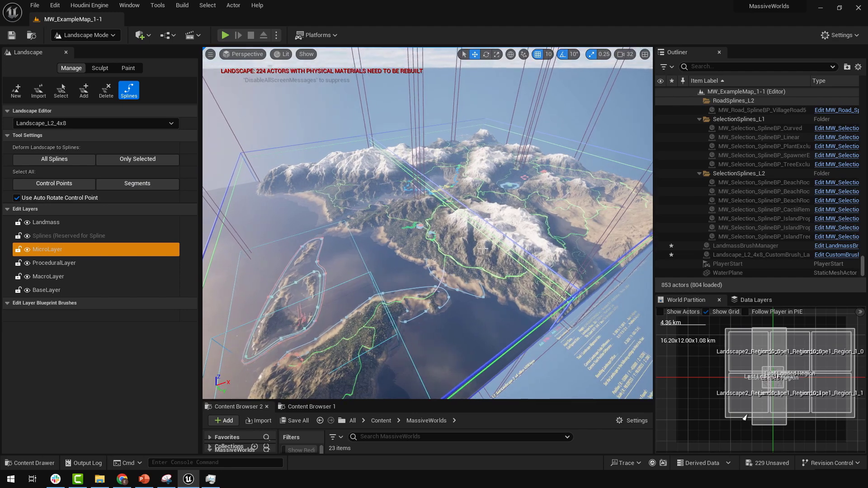
Look up and submit landscape.EditLayersLocalMerge.Enable as a console command
{"action": "key", "text": "grave"}
{"action": "type", "text": "landscape.e"}
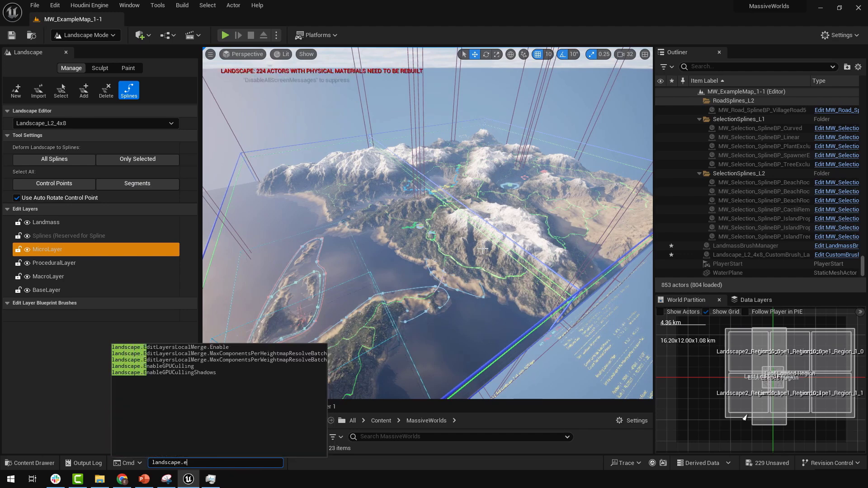
{"action": "key", "text": "Down"}
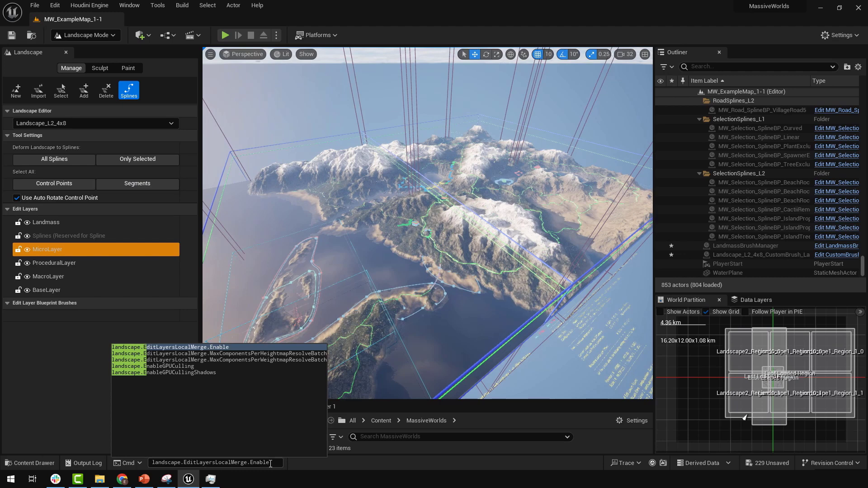
{"action": "left_click_drag", "start_coordinate": [270, 462], "coordinate": [183, 455]}
{"action": "key", "text": "Return"}
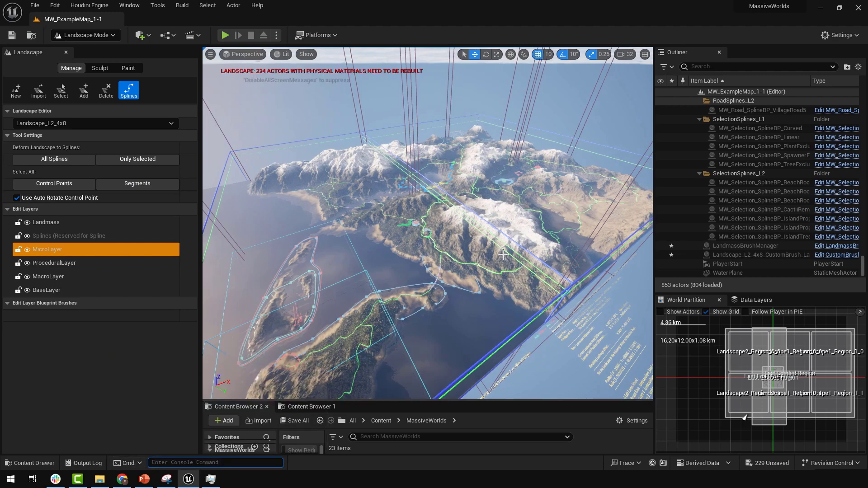
{"action": "right_click_drag", "start_coordinate": [428, 223], "coordinate": [412, 220]}
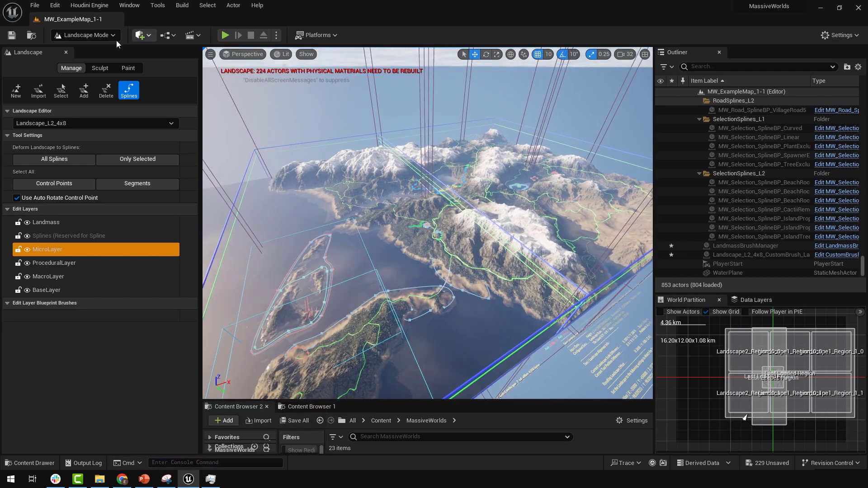
{"action": "left_click", "coordinate": [154, 9]}
{"action": "left_click", "coordinate": [155, 8]}
{"action": "right_click_drag", "start_coordinate": [536, 236], "coordinate": [526, 231]}
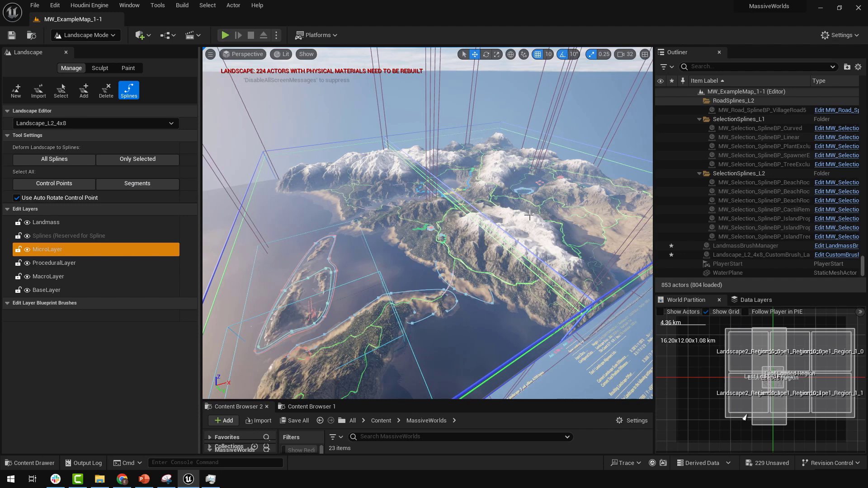
{"action": "right_click_drag", "start_coordinate": [535, 216], "coordinate": [535, 223]}
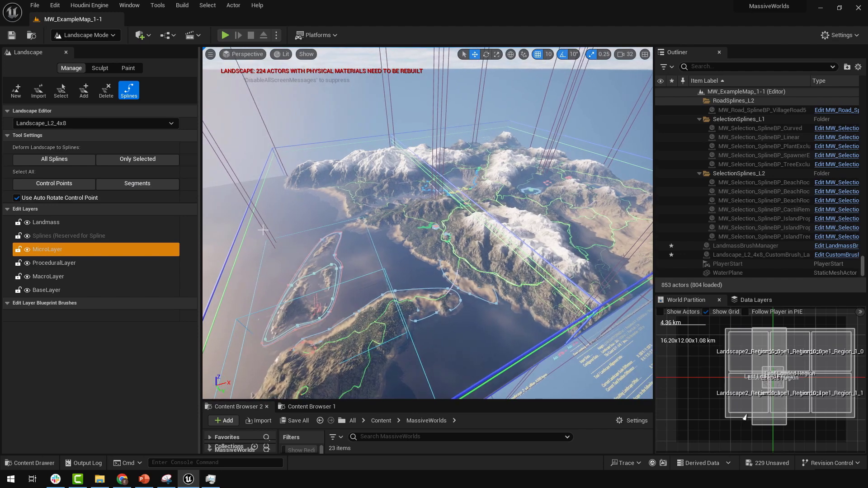
{"action": "right_click_drag", "start_coordinate": [428, 223], "coordinate": [416, 226]}
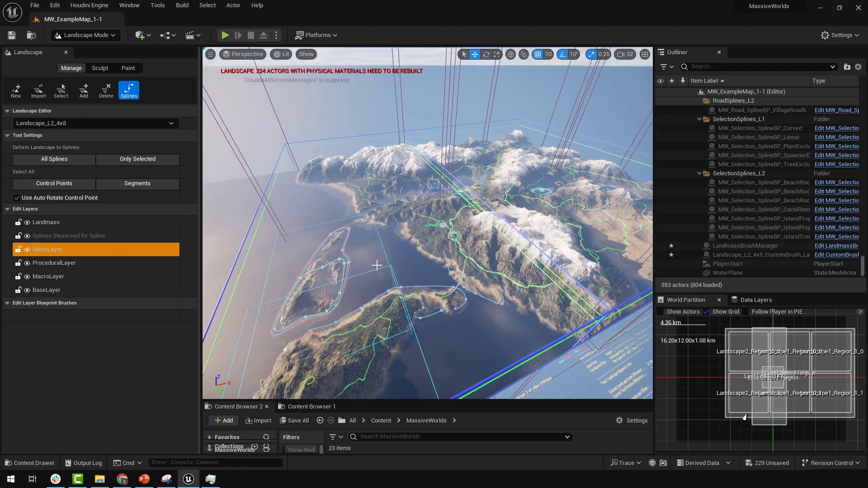
Switch the landscape editor to Paint mode and review the target paint layers
{"action": "left_click", "coordinate": [128, 67]}
{"action": "scroll", "coordinate": [75, 407], "scroll_direction": "down", "scroll_amount": 5}
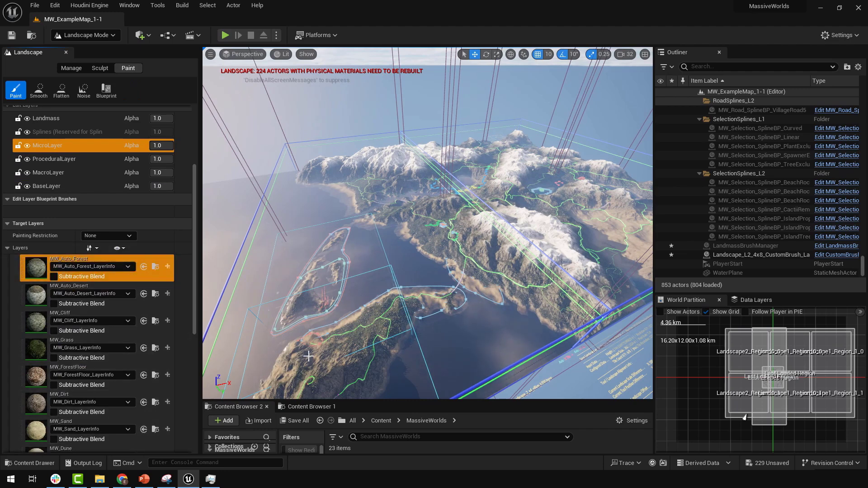
{"action": "right_click_drag", "start_coordinate": [480, 269], "coordinate": [493, 269]}
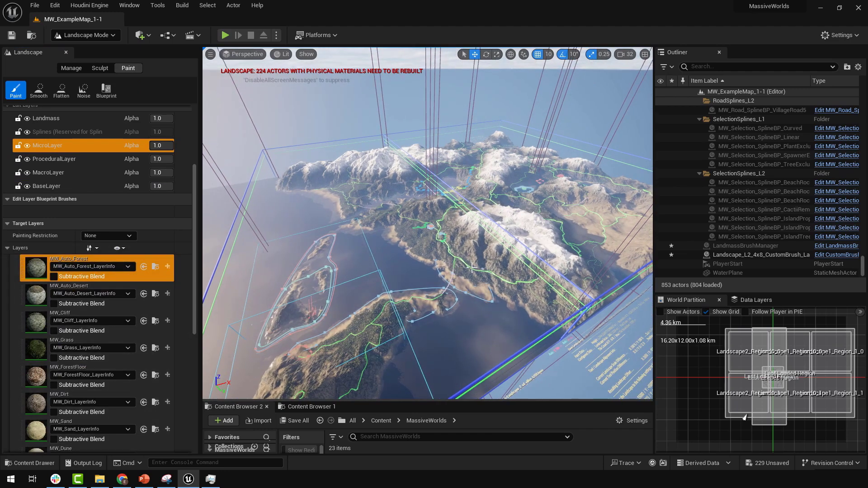
{"action": "right_click_drag", "start_coordinate": [469, 239], "coordinate": [479, 247]}
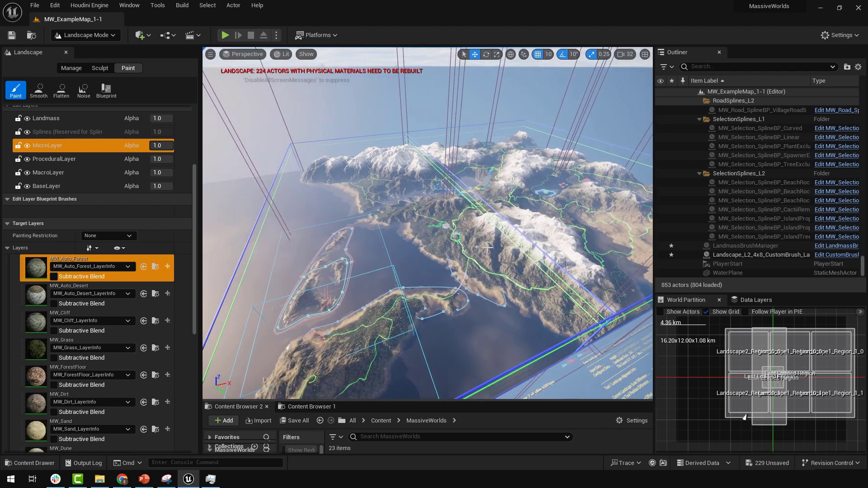
{"action": "right_click_drag", "start_coordinate": [507, 304], "coordinate": [521, 277]}
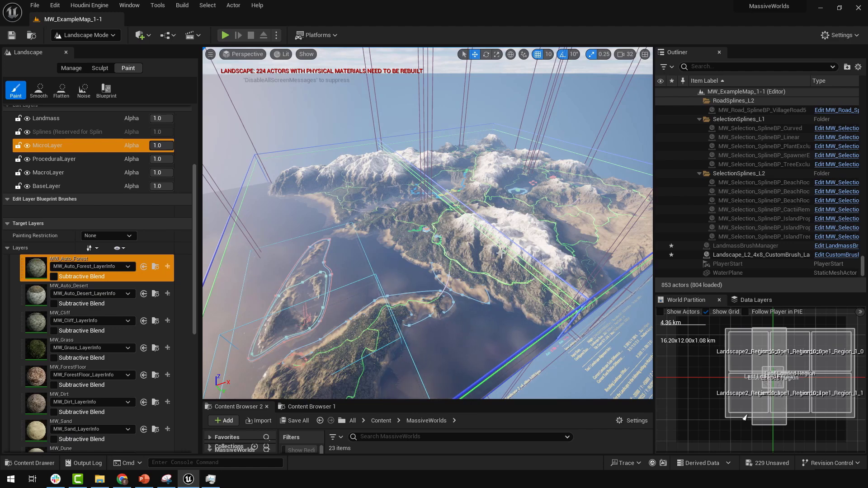
{"action": "right_click_drag", "start_coordinate": [474, 251], "coordinate": [483, 248]}
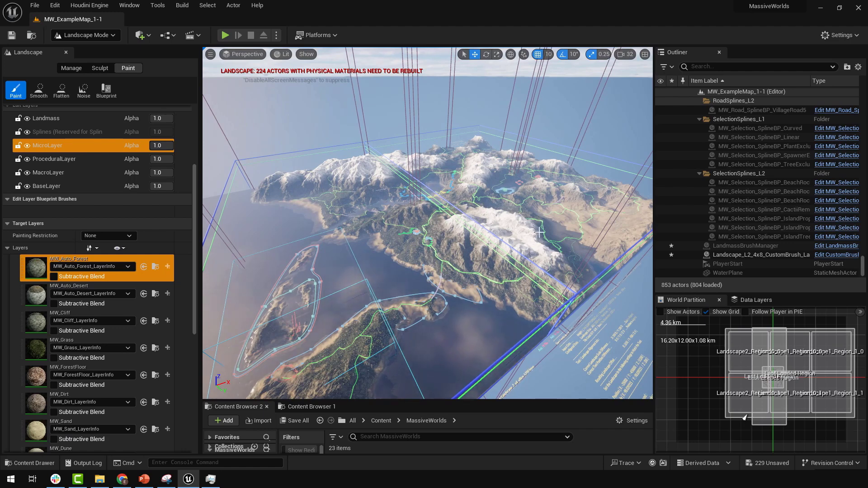
{"action": "right_click_drag", "start_coordinate": [540, 220], "coordinate": [541, 220]}
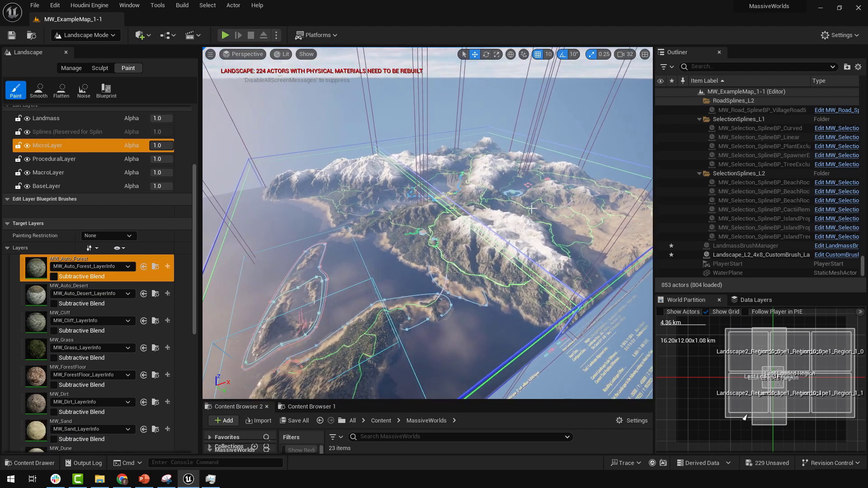
{"action": "right_click_drag", "start_coordinate": [539, 214], "coordinate": [492, 251]}
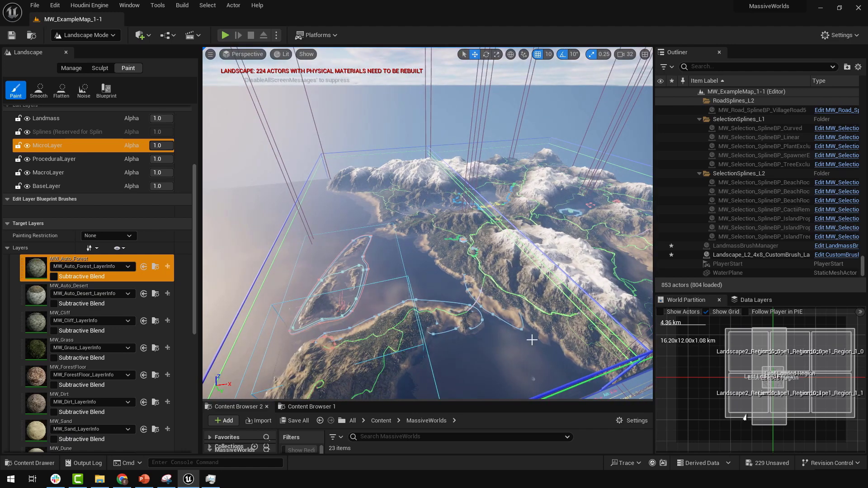
{"action": "right_click_drag", "start_coordinate": [495, 277], "coordinate": [496, 229]}
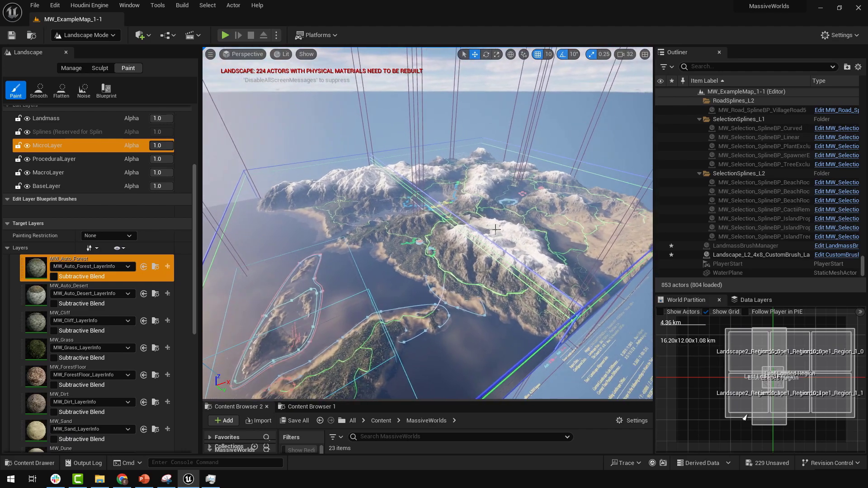
Switch to Task Manager to check the GPU and memory usage, and minimize it again
{"action": "left_click", "coordinate": [210, 479]}
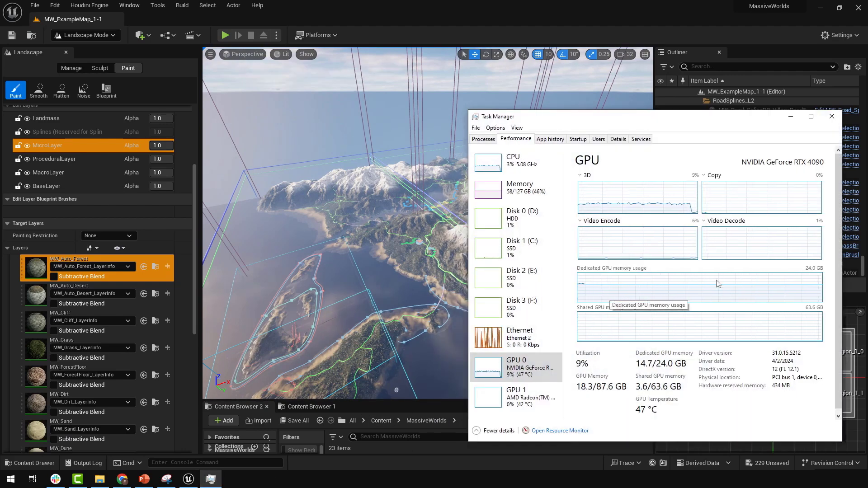
{"action": "left_click", "coordinate": [537, 195]}
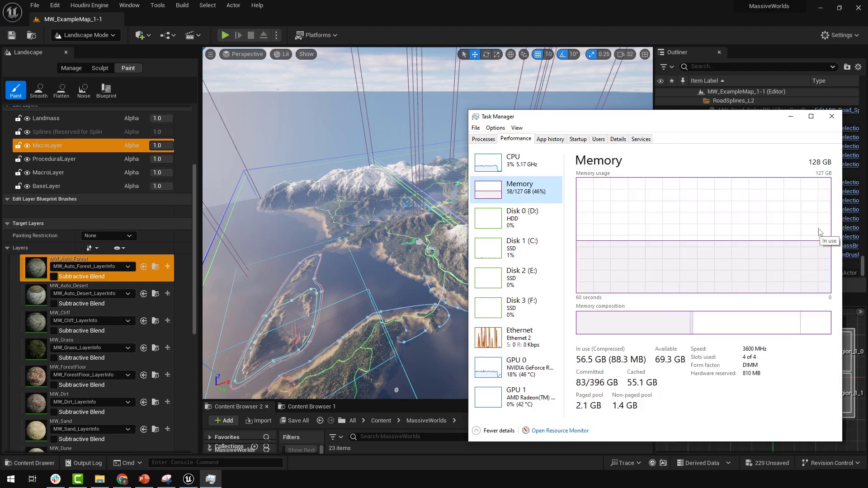
{"action": "left_click", "coordinate": [791, 117]}
Return the landscape editor to Manage mode and activate the component Select tool
{"action": "right_click_drag", "start_coordinate": [540, 240], "coordinate": [516, 243]}
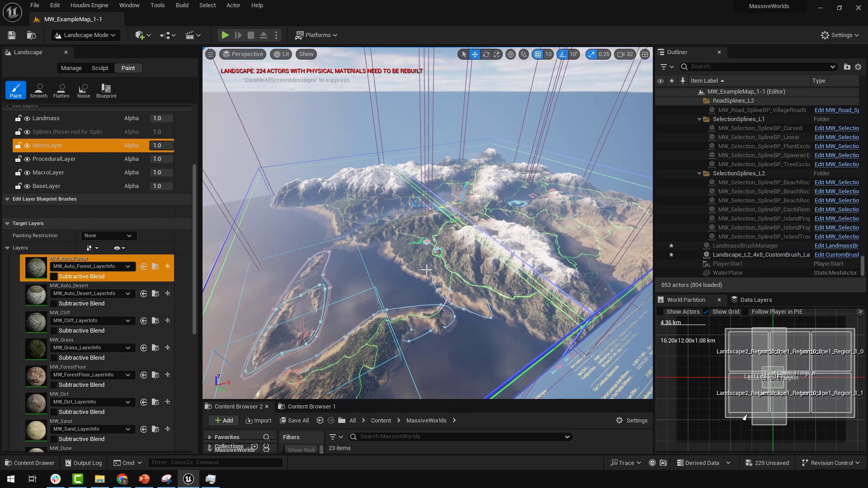
{"action": "right_click_drag", "start_coordinate": [436, 267], "coordinate": [410, 275]}
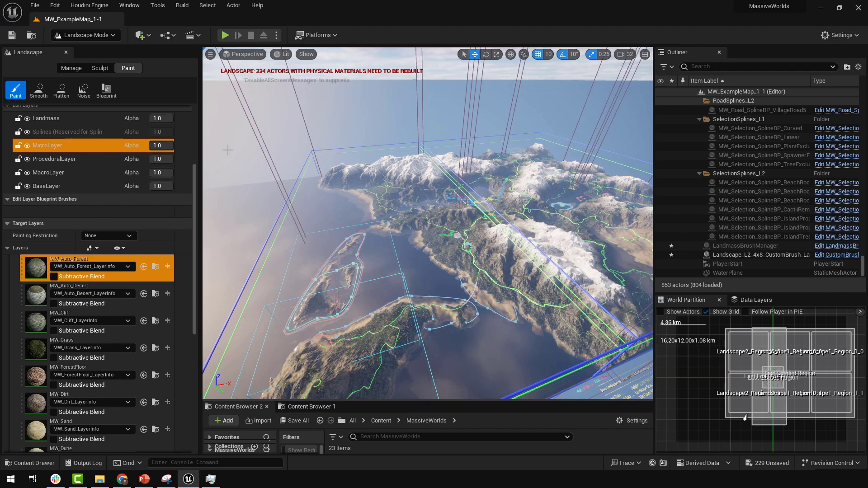
{"action": "left_click", "coordinate": [70, 68]}
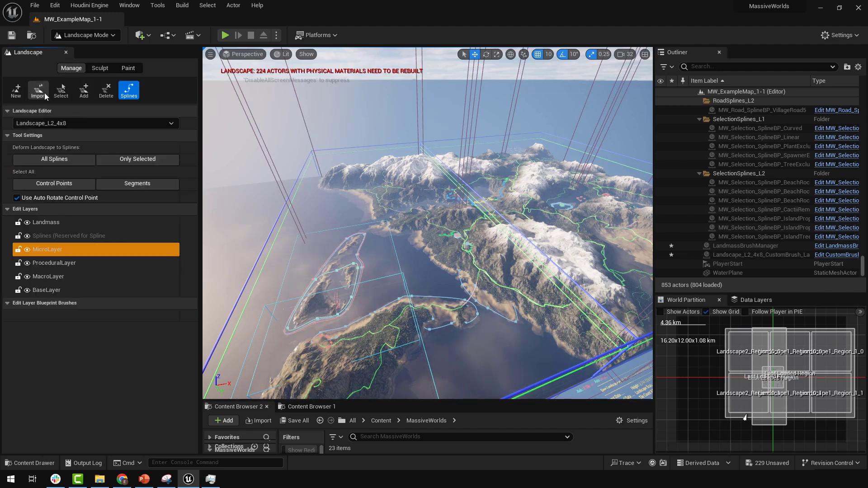
{"action": "left_click", "coordinate": [61, 91]}
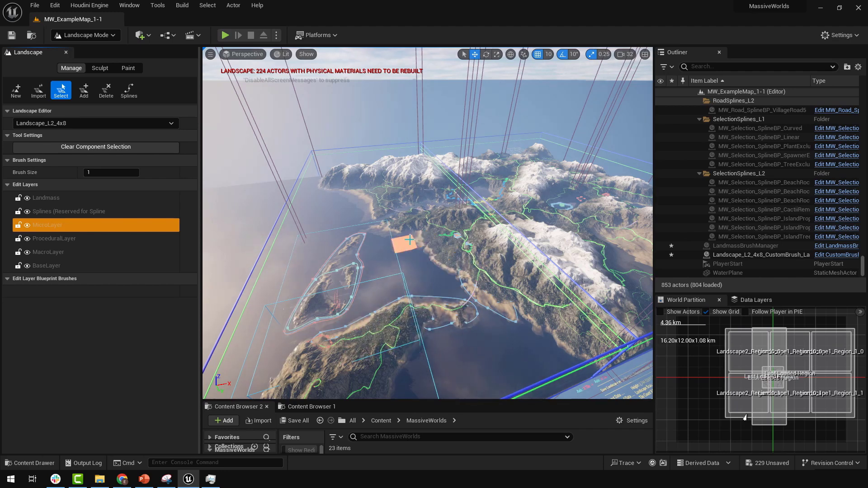
Check the GPU 0 load in Task Manager with the Select tool active, and minimize it again
{"action": "left_click", "coordinate": [211, 482]}
{"action": "left_click", "coordinate": [516, 367]}
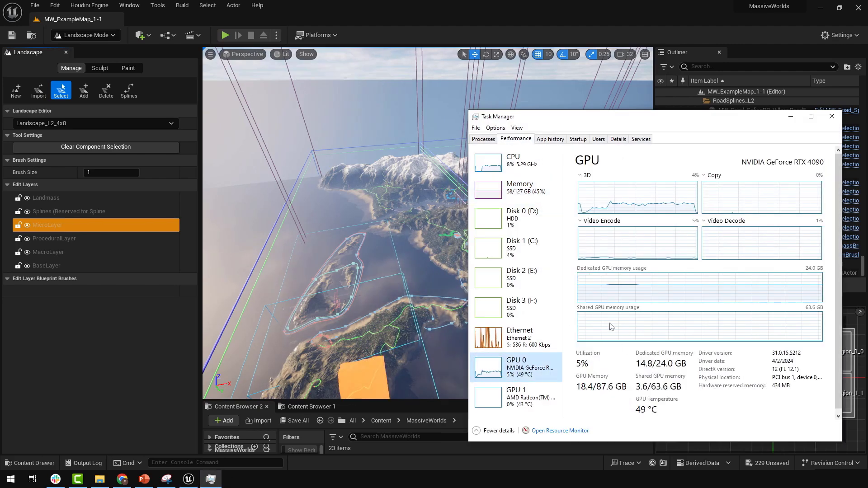
{"action": "left_click", "coordinate": [791, 116]}
Make Landmass the active edit layer of Landscape_L2_4x8
{"action": "right_click_drag", "start_coordinate": [470, 265], "coordinate": [490, 267]}
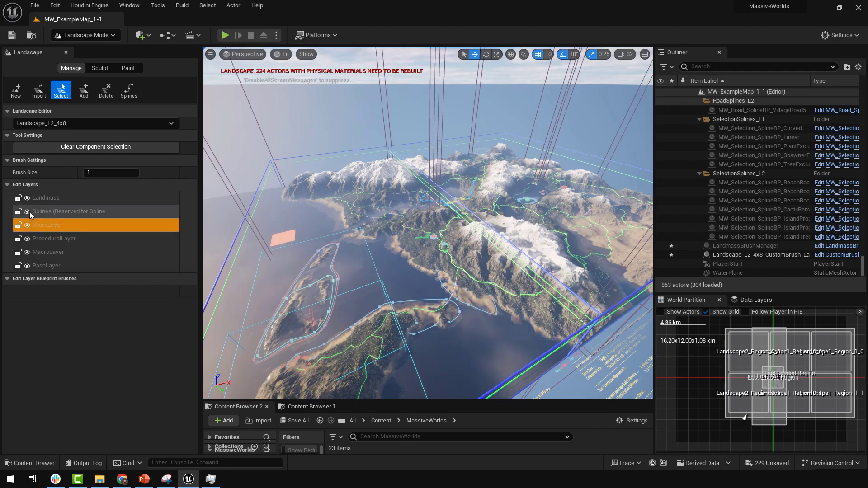
{"action": "left_click", "coordinate": [67, 197]}
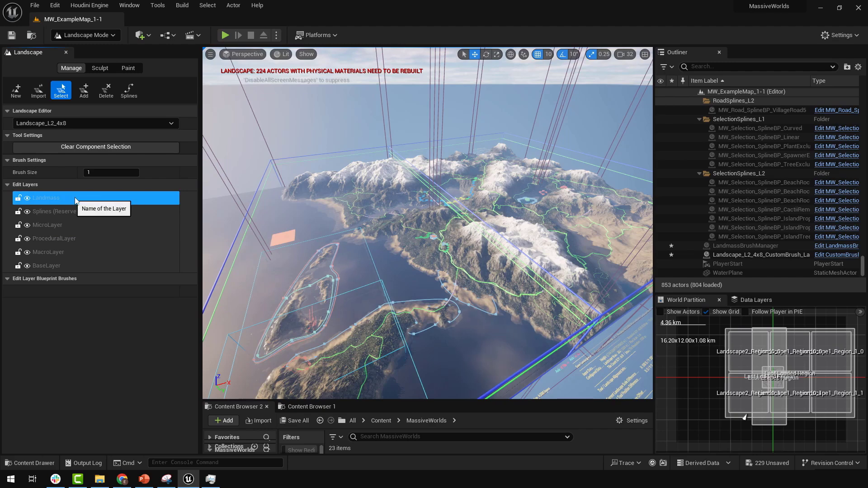
Activate the landscape Splines tool in Manage mode for working on the roads near the village
{"action": "mouse_move", "coordinate": [415, 271]}
{"action": "right_mouse_down"}
{"action": "mouse_move", "coordinate": [425, 267]}
{"action": "mouse_move", "coordinate": [420, 277]}
{"action": "mouse_move", "coordinate": [406, 261]}
{"action": "right_mouse_up"}
{"action": "key", "text": "w"}
{"action": "key", "text": "w"}
{"action": "key", "text": "w"}
{"action": "left_click", "coordinate": [405, 261]}
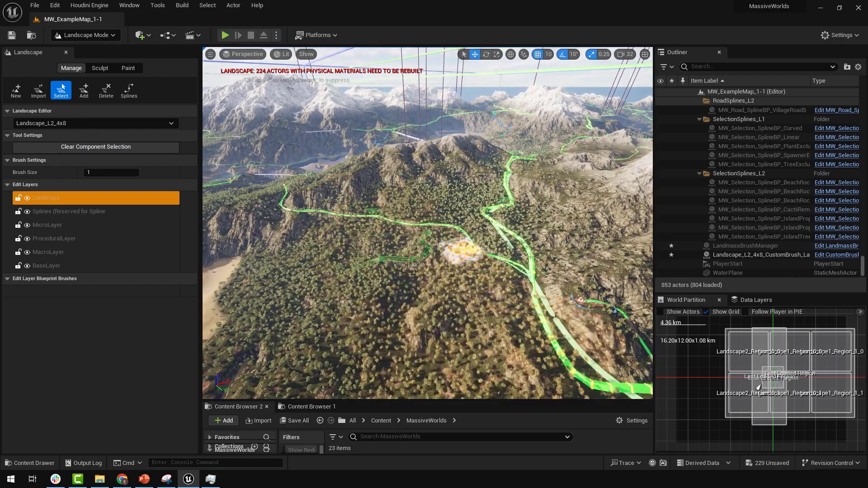
{"action": "mouse_move", "coordinate": [481, 309]}
{"action": "right_mouse_down"}
{"action": "mouse_move", "coordinate": [461, 298]}
{"action": "mouse_move", "coordinate": [469, 299]}
{"action": "right_mouse_up"}
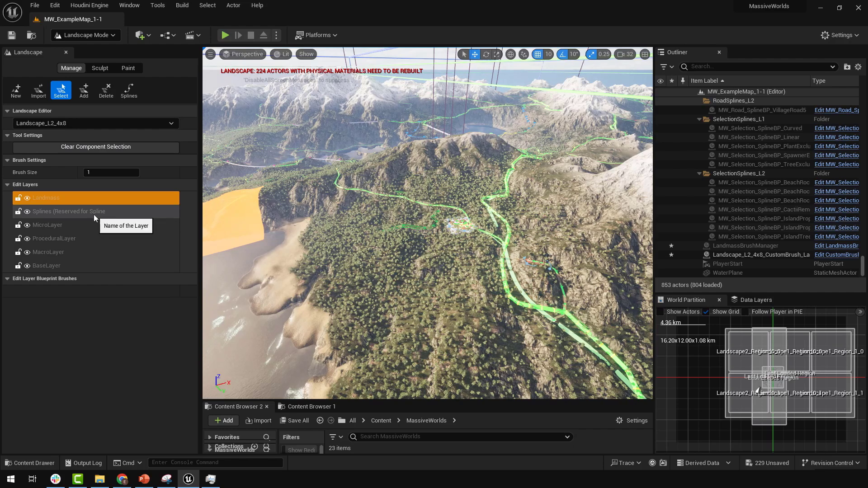
{"action": "left_click", "coordinate": [101, 68]}
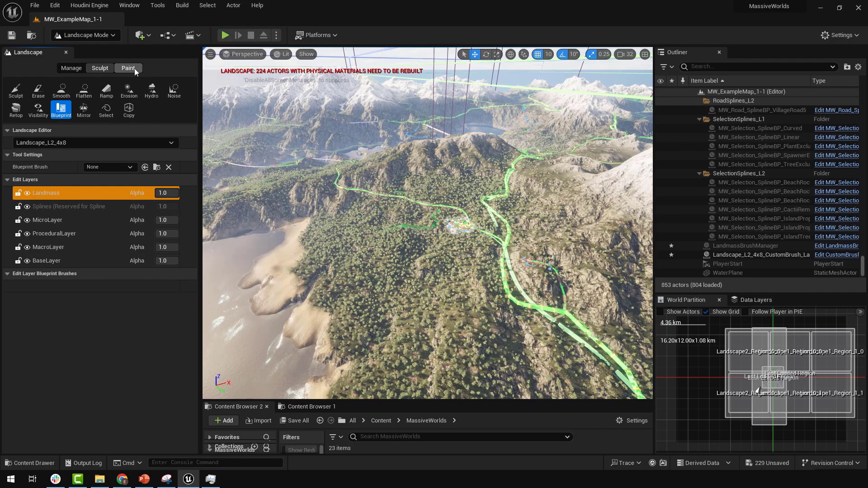
{"action": "left_click", "coordinate": [71, 68]}
{"action": "left_click", "coordinate": [129, 90]}
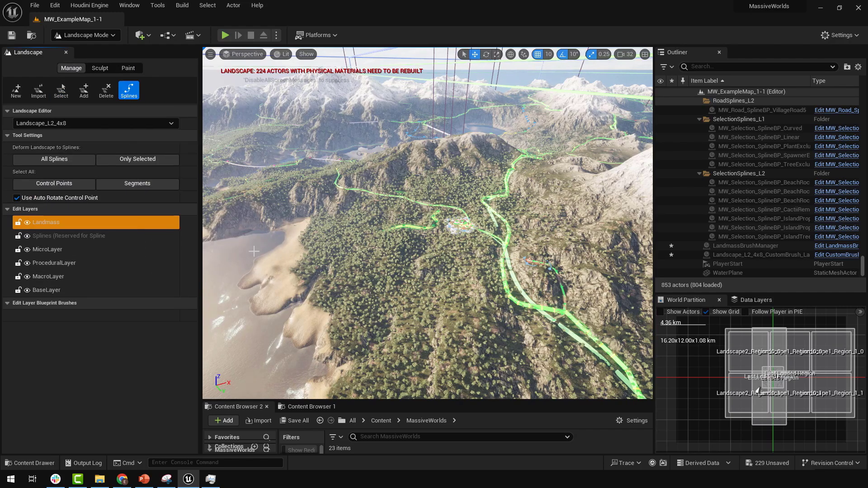
Make the reserved Splines layer active and select the control point at the open end of the short road spline in the forest
{"action": "left_click", "coordinate": [64, 237]}
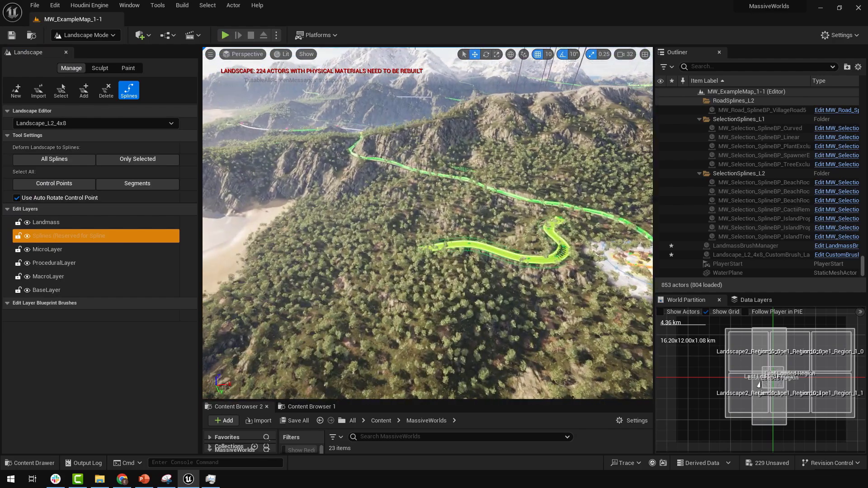
{"action": "right_click_drag", "start_coordinate": [452, 279], "coordinate": [425, 285]}
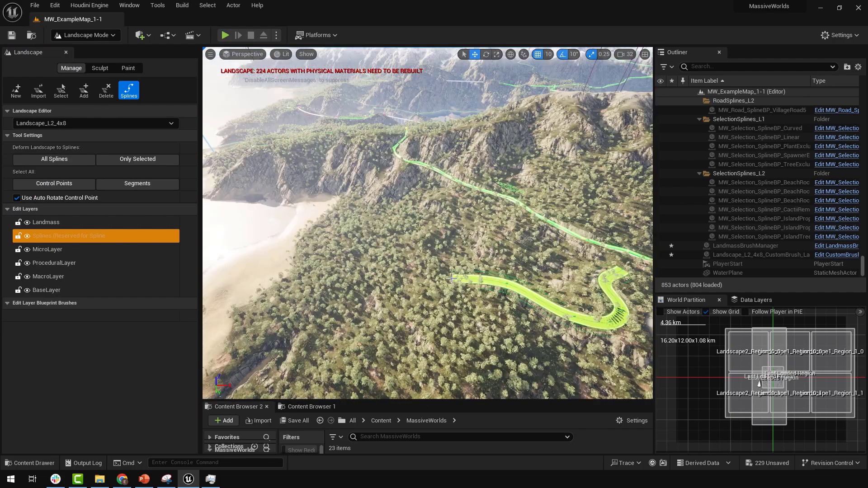
{"action": "left_click", "coordinate": [450, 278]}
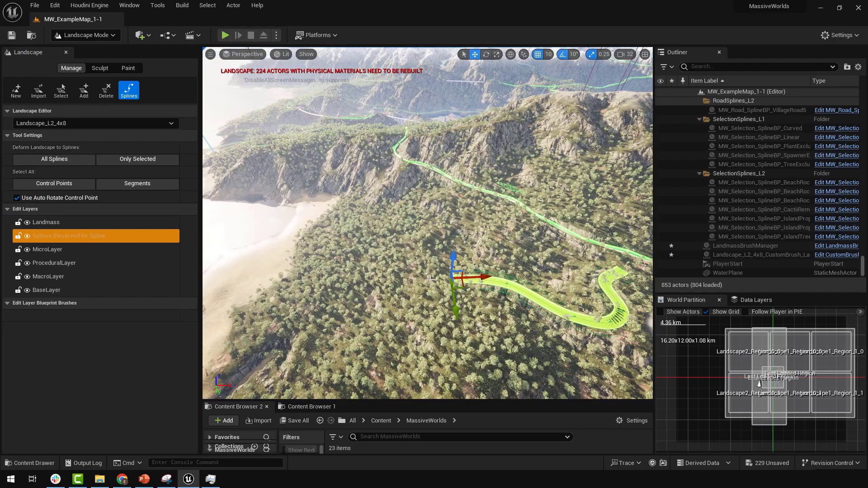
Move the road spline's open end control point out of the forest, past the beach and over the water
{"action": "left_click_drag", "start_coordinate": [484, 277], "coordinate": [257, 289]}
{"action": "key", "text": "f"}
{"action": "mouse_move", "coordinate": [440, 281]}
{"action": "right_mouse_down"}
{"action": "mouse_move", "coordinate": [479, 294]}
{"action": "mouse_move", "coordinate": [466, 271]}
{"action": "mouse_move", "coordinate": [440, 282]}
{"action": "right_mouse_up"}
{"action": "key", "text": "s"}
{"action": "right_click_drag", "start_coordinate": [517, 168], "coordinate": [486, 168]}
{"action": "left_click_drag", "start_coordinate": [490, 175], "coordinate": [267, 192]}
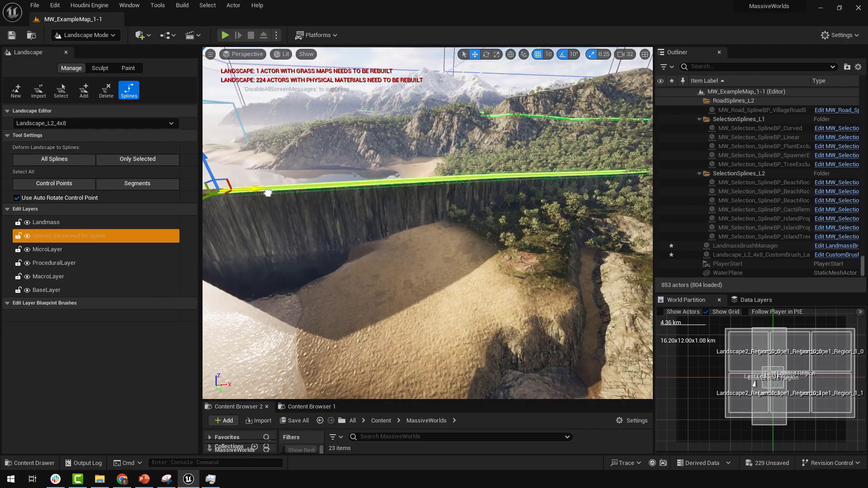
{"action": "mouse_move", "coordinate": [353, 196]}
{"action": "right_mouse_down"}
{"action": "mouse_move", "coordinate": [350, 219]}
{"action": "mouse_move", "coordinate": [350, 194]}
{"action": "right_mouse_up"}
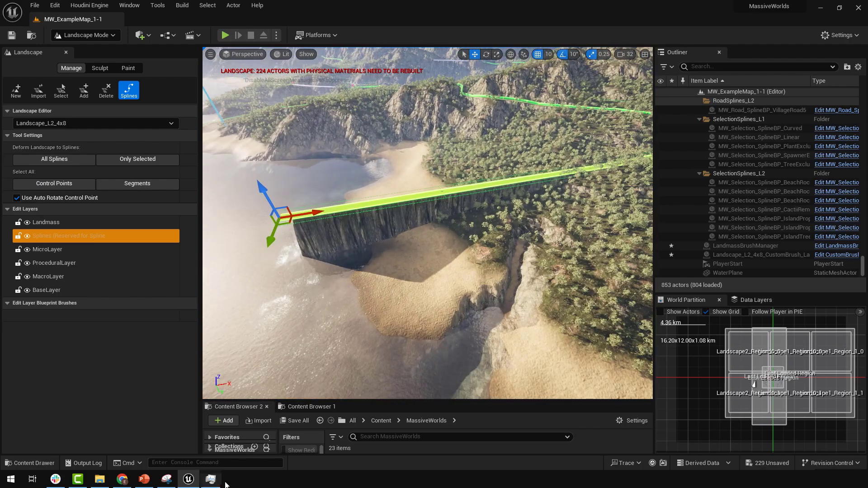
Check the GPU 0 load in Task Manager twice with the extended road spline selected, minimizing it each time
{"action": "left_click", "coordinate": [210, 479]}
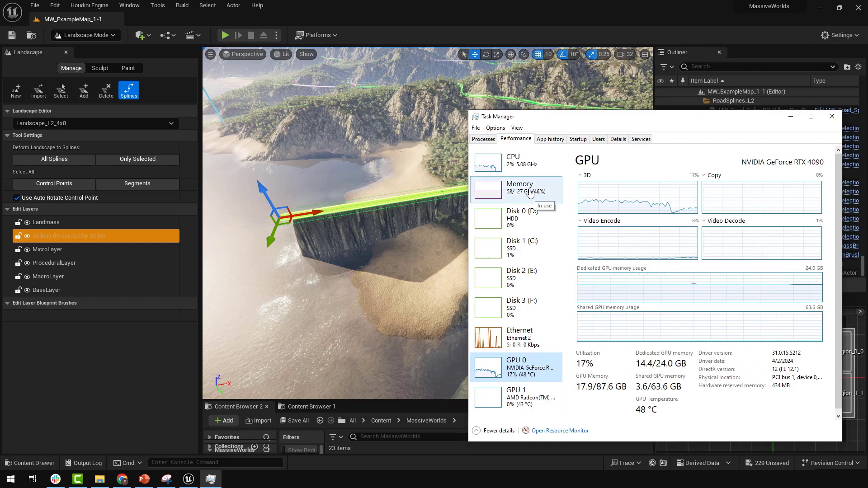
{"action": "left_click", "coordinate": [791, 117]}
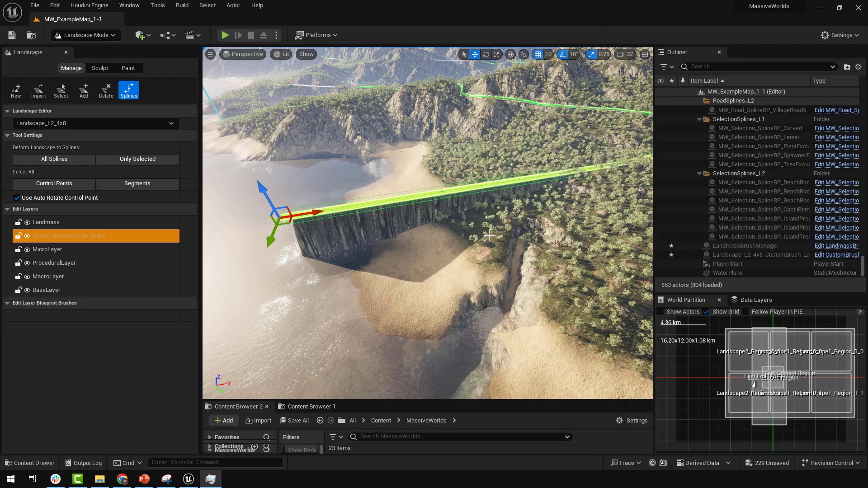
{"action": "key", "text": "s"}
{"action": "right_click_drag", "start_coordinate": [427, 223], "coordinate": [382, 343]}
{"action": "key", "text": "w"}
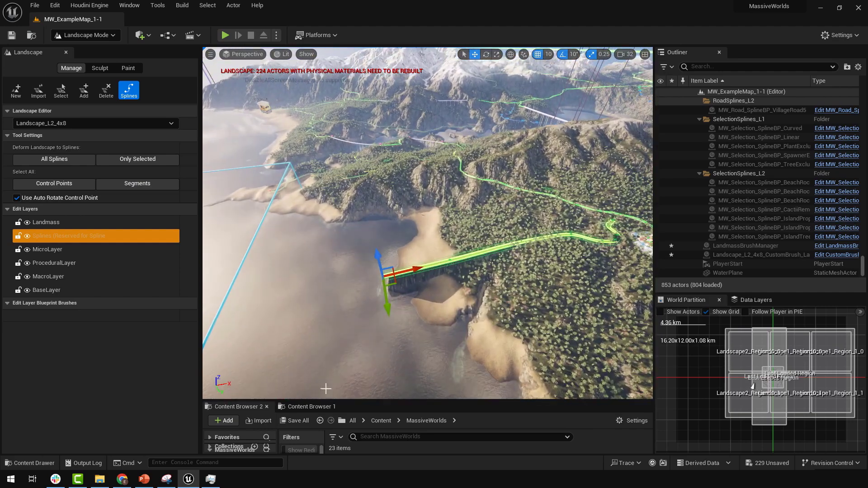
{"action": "left_click", "coordinate": [211, 480]}
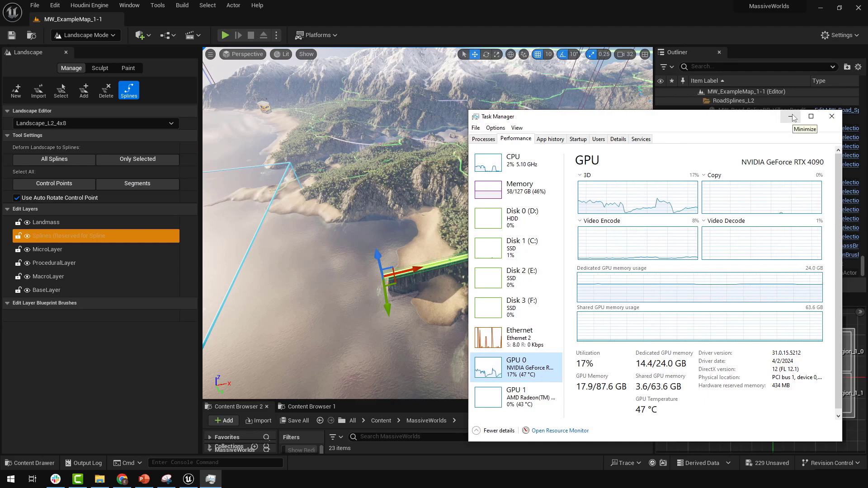
{"action": "left_click", "coordinate": [793, 117]}
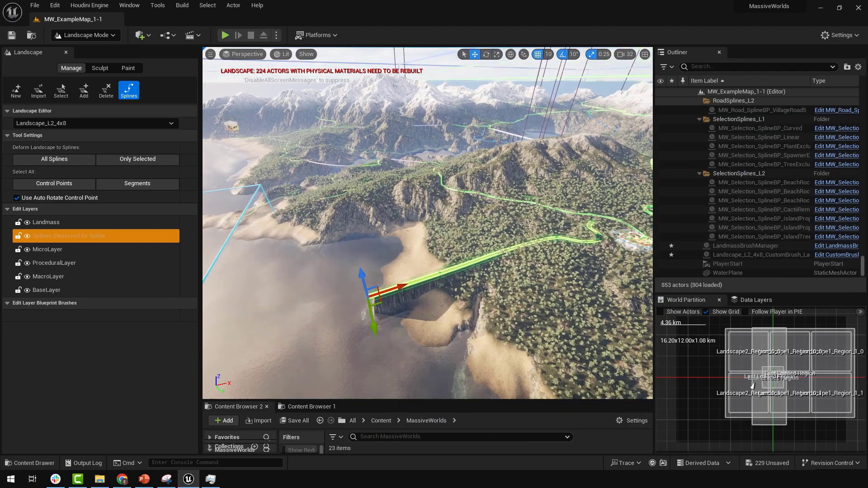
{"action": "right_click_drag", "start_coordinate": [427, 222], "coordinate": [445, 242]}
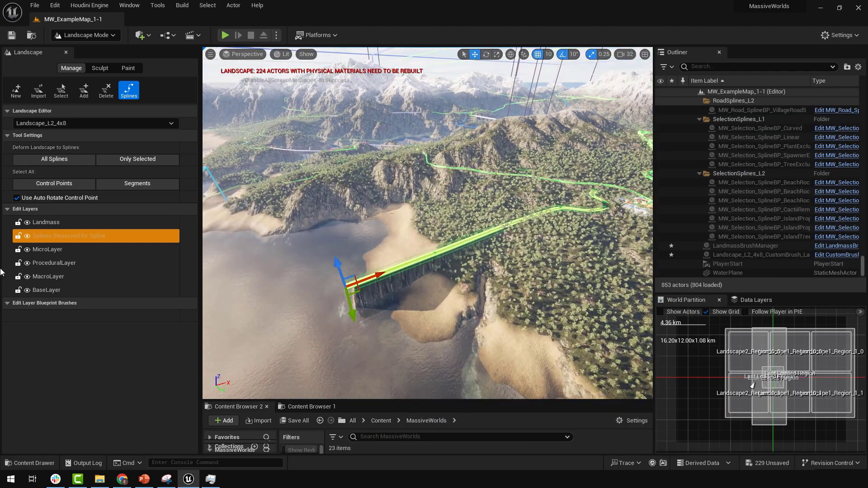
Place a CustomBrush_Landmass blueprint brush on the Landmass edit layer, in the water off the coast near the extended road
{"action": "left_click", "coordinate": [59, 221]}
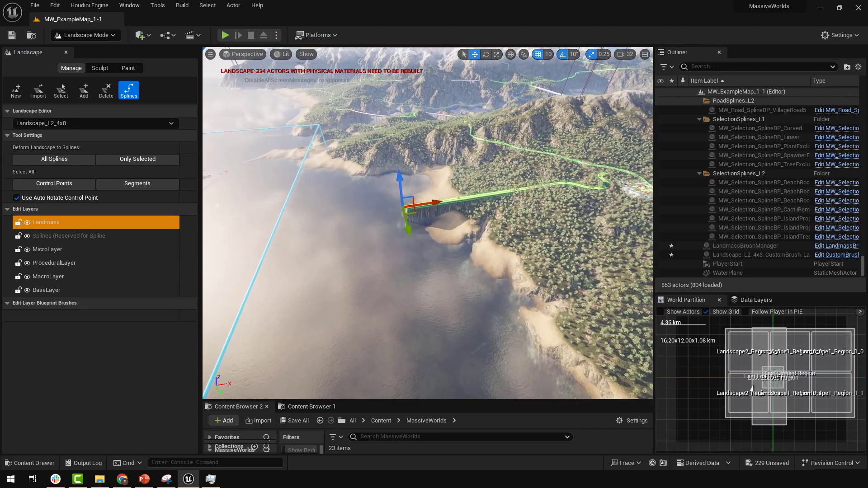
{"action": "right_click_drag", "start_coordinate": [432, 244], "coordinate": [432, 244]}
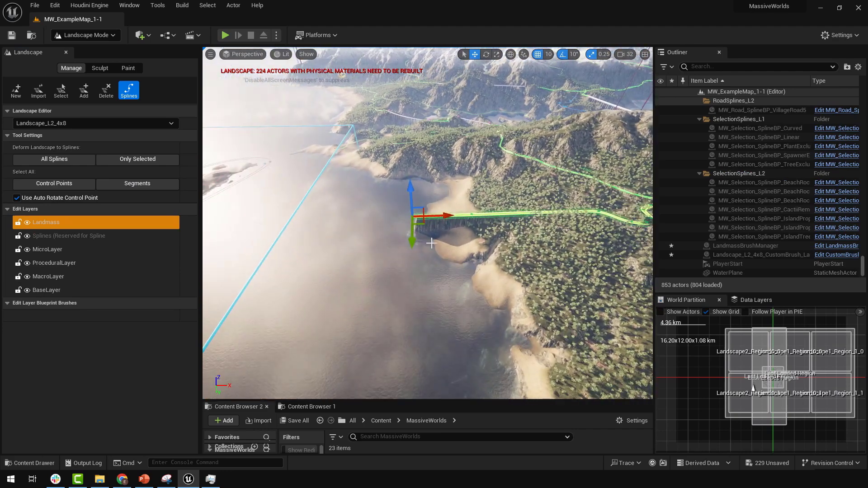
{"action": "left_click", "coordinate": [95, 69]}
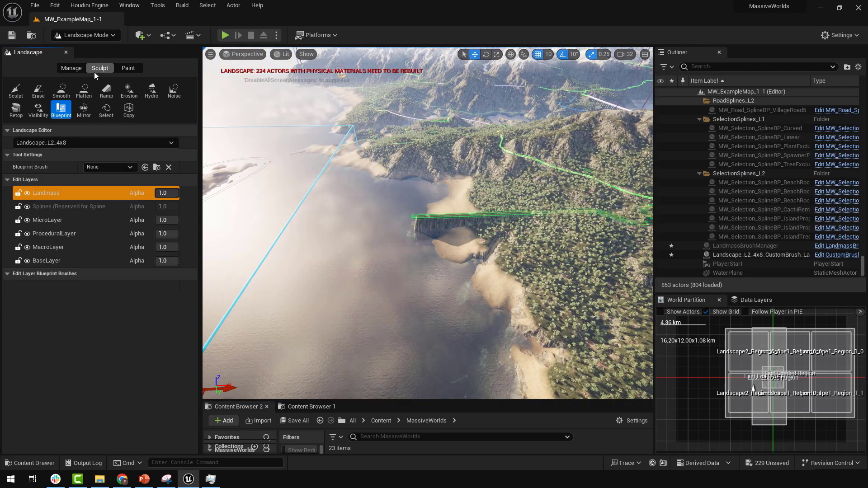
{"action": "left_click", "coordinate": [102, 167]}
{"action": "left_click", "coordinate": [129, 194]}
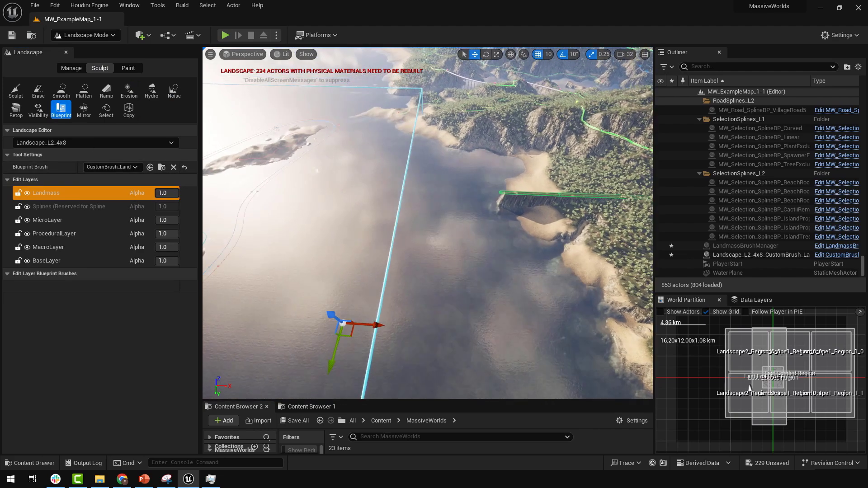
{"action": "left_click", "coordinate": [431, 205]}
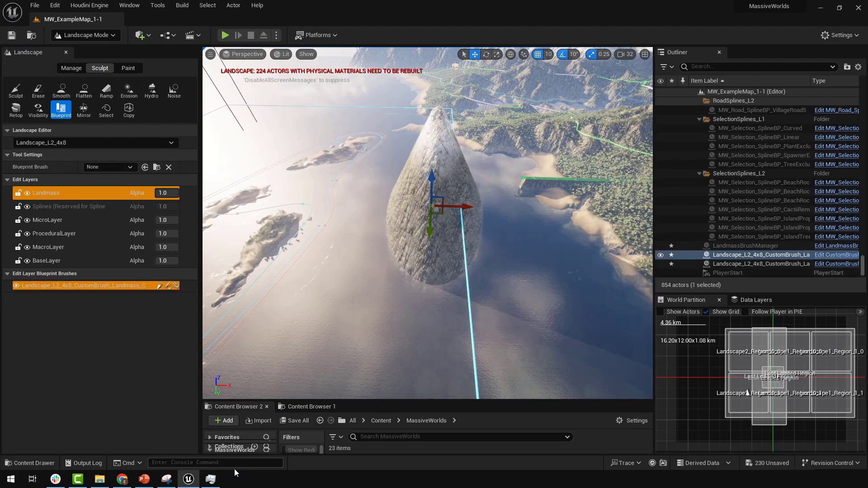
Check the GPU load in Task Manager with the landmass brush placed, minimize it, and view the new hill from farther away
{"action": "left_click", "coordinate": [210, 479]}
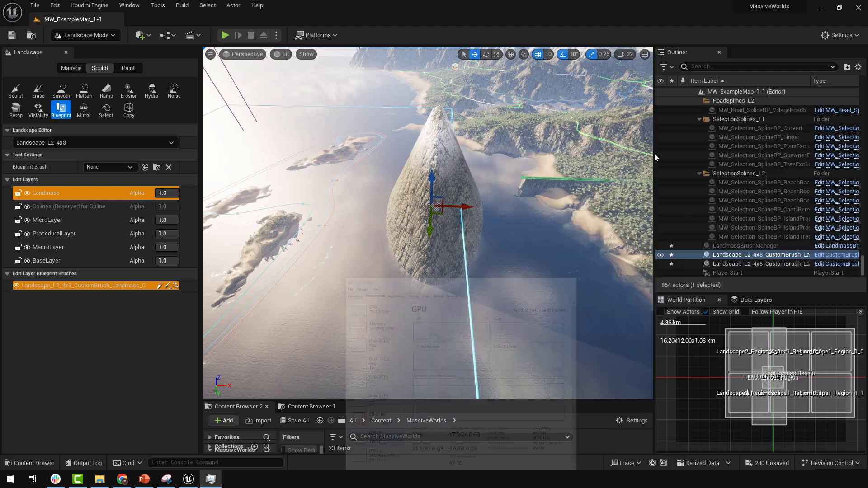
{"action": "right_click_drag", "start_coordinate": [428, 223], "coordinate": [448, 238]}
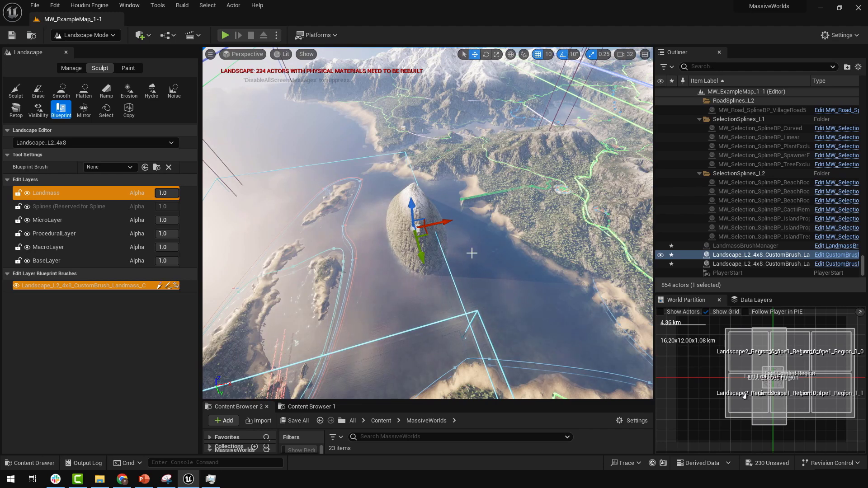
{"action": "right_click_drag", "start_coordinate": [517, 264], "coordinate": [517, 248]}
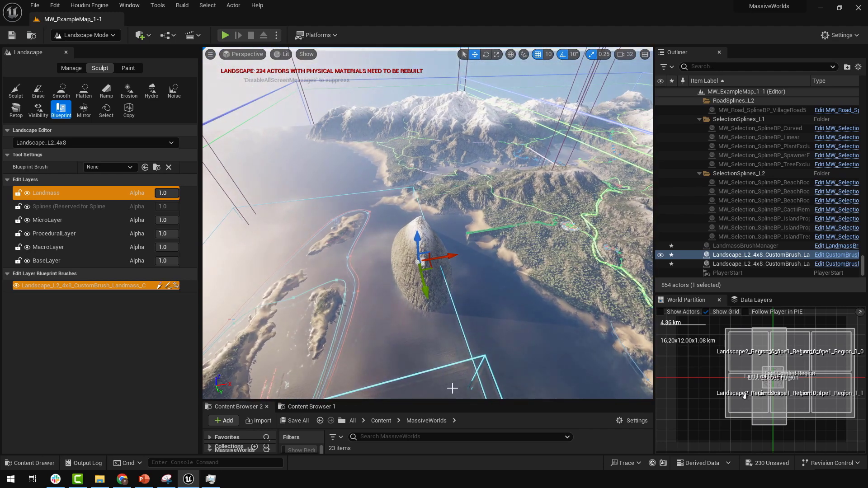
{"action": "key", "text": "s"}
{"action": "right_click_drag", "start_coordinate": [523, 315], "coordinate": [424, 234]}
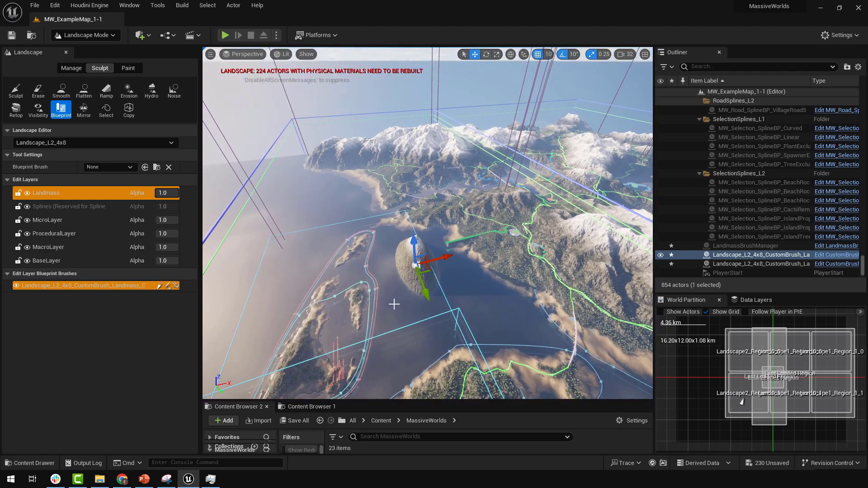
Show the landmass brush's Debug details and move the brush around the bay and out to sea, checking the Distance Field Cache thumbnail
{"action": "left_click_drag", "start_coordinate": [202, 335], "coordinate": [371, 322]}
{"action": "left_click_drag", "start_coordinate": [362, 287], "coordinate": [367, 347]}
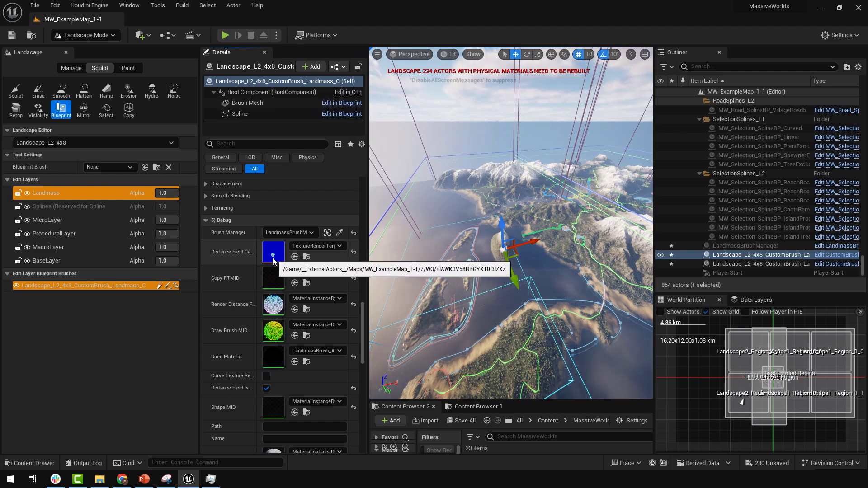
{"action": "left_click_drag", "start_coordinate": [533, 241], "coordinate": [565, 233]}
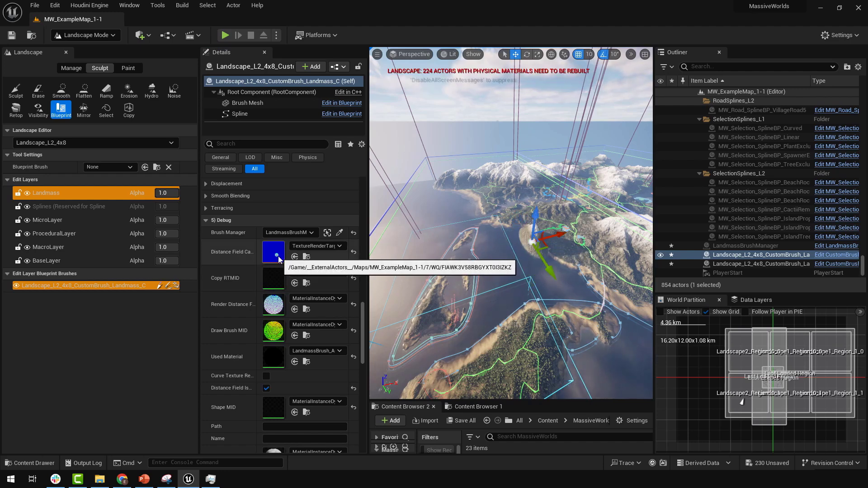
{"action": "mouse_move", "coordinate": [563, 234]}
{"action": "left_mouse_down"}
{"action": "mouse_move", "coordinate": [387, 291]}
{"action": "mouse_move", "coordinate": [416, 251]}
{"action": "mouse_move", "coordinate": [420, 271]}
{"action": "mouse_move", "coordinate": [420, 226]}
{"action": "left_mouse_up"}
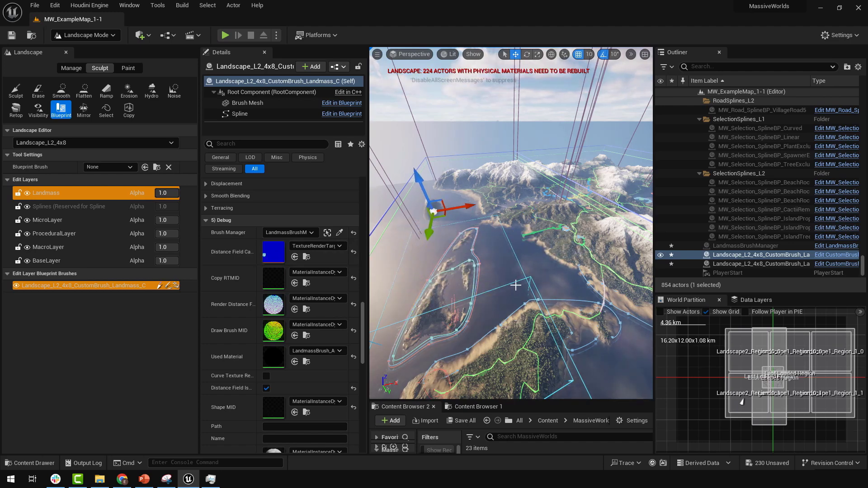
{"action": "right_click_drag", "start_coordinate": [501, 233], "coordinate": [483, 223]}
{"action": "left_click_drag", "start_coordinate": [494, 211], "coordinate": [510, 210]}
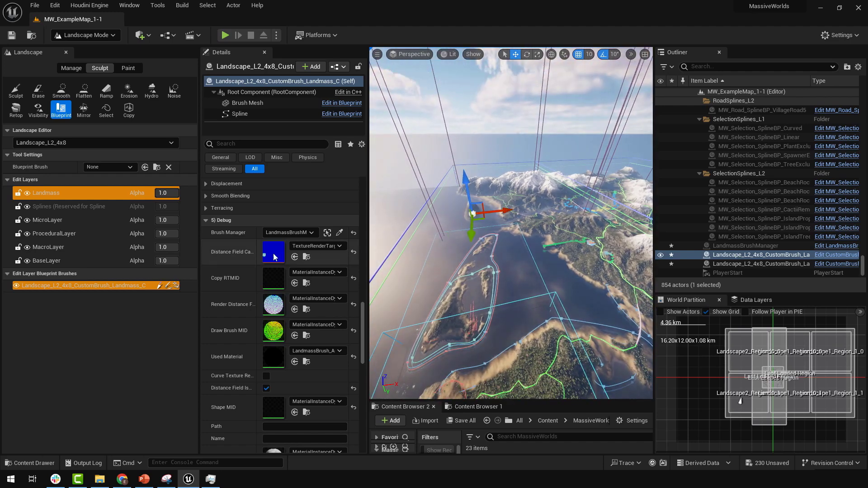
Move the landmass brush back close to the coast beside the end of the extended road
{"action": "mouse_move", "coordinate": [485, 219]}
{"action": "left_mouse_down"}
{"action": "mouse_move", "coordinate": [525, 252]}
{"action": "mouse_move", "coordinate": [554, 260]}
{"action": "left_mouse_up"}
{"action": "mouse_move", "coordinate": [555, 260]}
{"action": "right_mouse_down"}
{"action": "mouse_move", "coordinate": [603, 253]}
{"action": "mouse_move", "coordinate": [581, 246]}
{"action": "mouse_move", "coordinate": [589, 250]}
{"action": "right_mouse_up"}
{"action": "key", "text": "w"}
{"action": "key", "text": "w"}
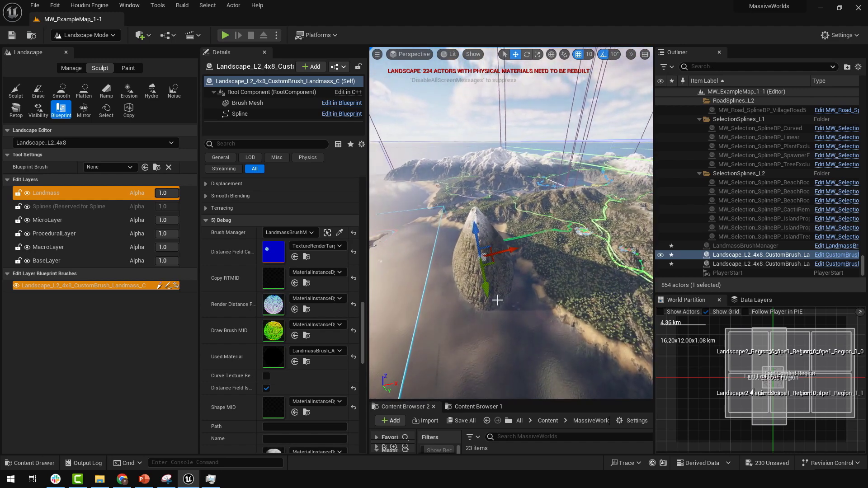
Delete the Landmass edit layer from Landscape_L2_4x8
{"action": "right_click", "coordinate": [65, 193]}
{"action": "left_click", "coordinate": [98, 242]}
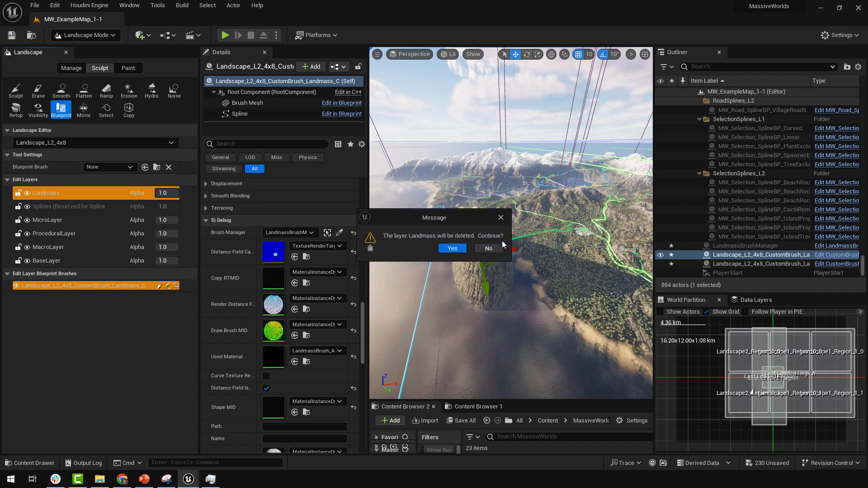
{"action": "left_click", "coordinate": [453, 249]}
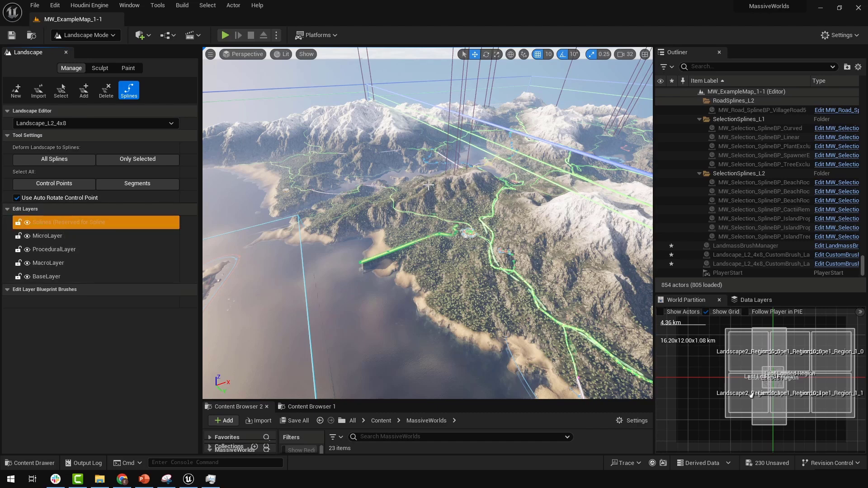
Examine the dirt road and its spline up close where it runs through the rocky mountains
{"action": "key", "text": "w"}
{"action": "right_click_drag", "start_coordinate": [565, 215], "coordinate": [576, 201]}
{"action": "mouse_move", "coordinate": [492, 223]}
{"action": "right_mouse_down"}
{"action": "mouse_move", "coordinate": [502, 226]}
{"action": "mouse_move", "coordinate": [492, 223]}
{"action": "right_mouse_up"}
{"action": "key", "text": "w"}
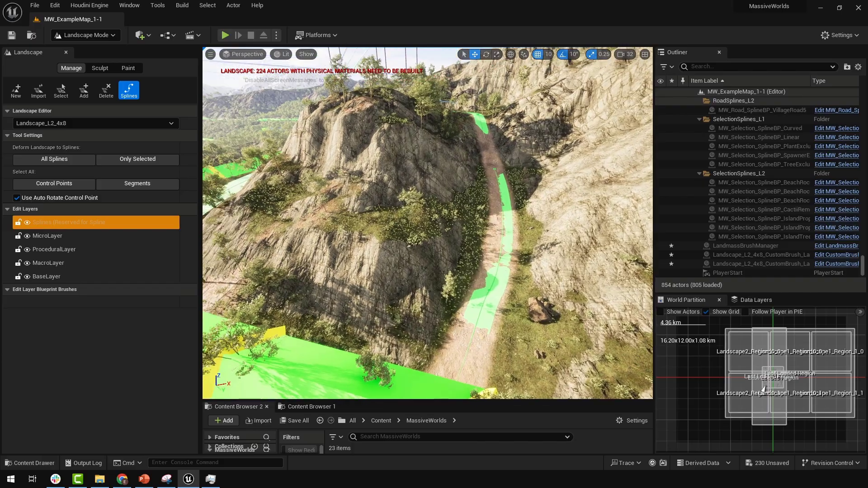
{"action": "right_click_drag", "start_coordinate": [445, 139], "coordinate": [276, 113]}
{"action": "key", "text": "w"}
{"action": "key", "text": "g"}
{"action": "key", "text": "w"}
{"action": "key", "text": "w"}
{"action": "key", "text": "w"}
{"action": "key", "text": "w"}
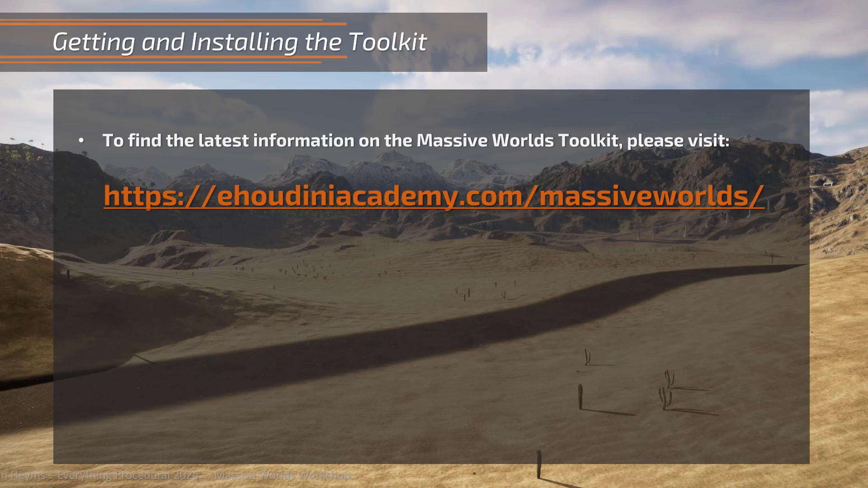
{"action": "key", "text": "Right"}
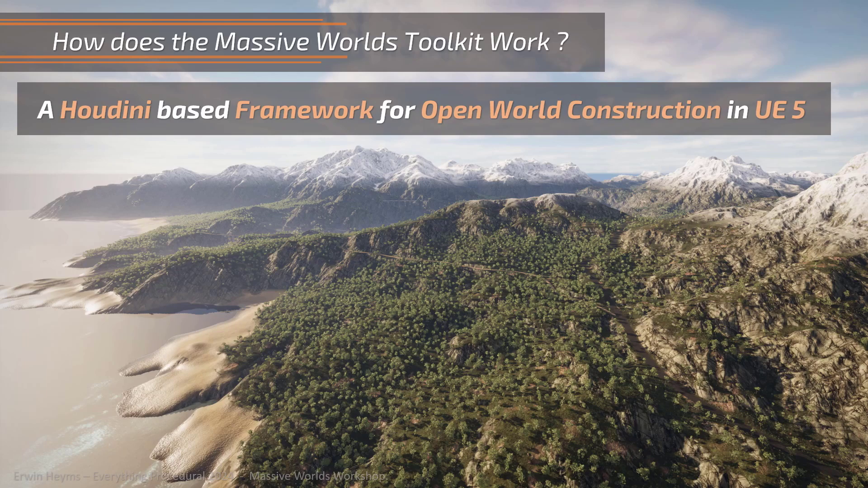
{"action": "key", "text": "Right"}
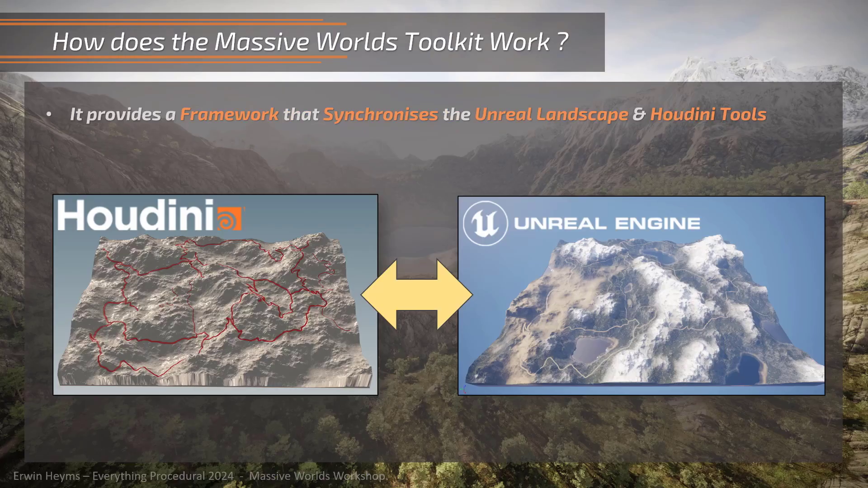
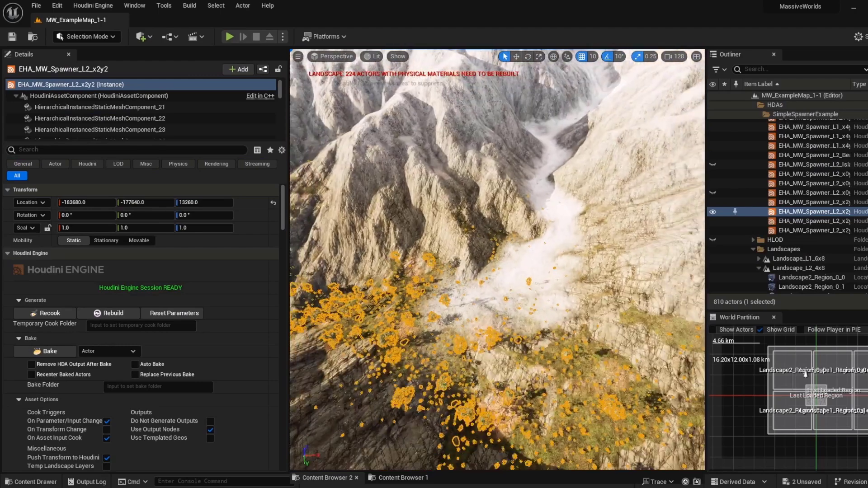
Enter landscape painting for Landscape_L1_6x8 and choose MW_Snow as the target layer to paint
{"action": "left_click", "coordinate": [107, 40]}
{"action": "left_click", "coordinate": [107, 61]}
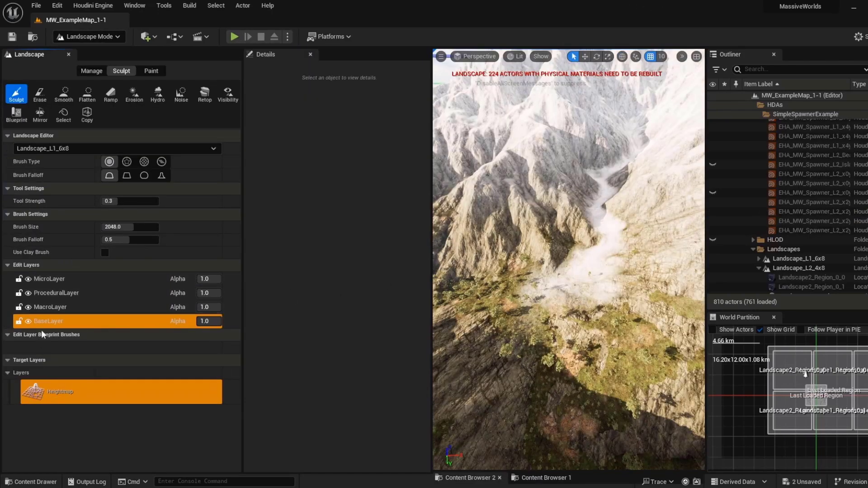
{"action": "left_click", "coordinate": [151, 71]}
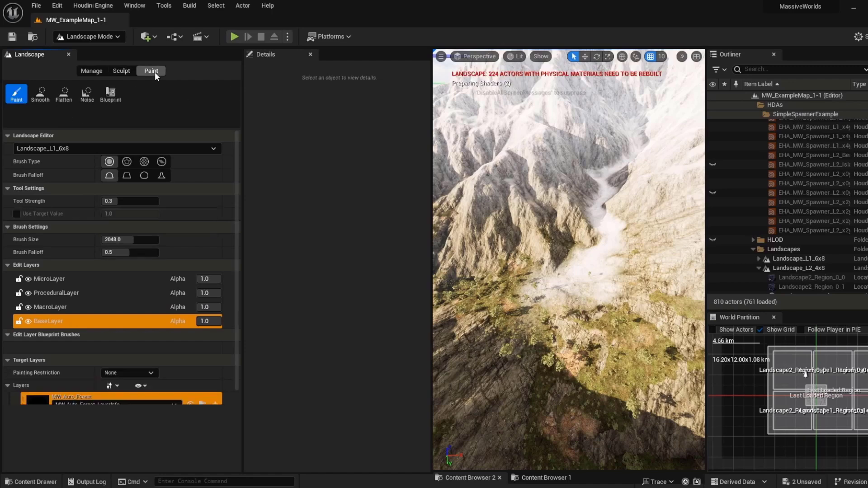
{"action": "scroll", "coordinate": [238, 305], "scroll_direction": "down", "scroll_amount": 5}
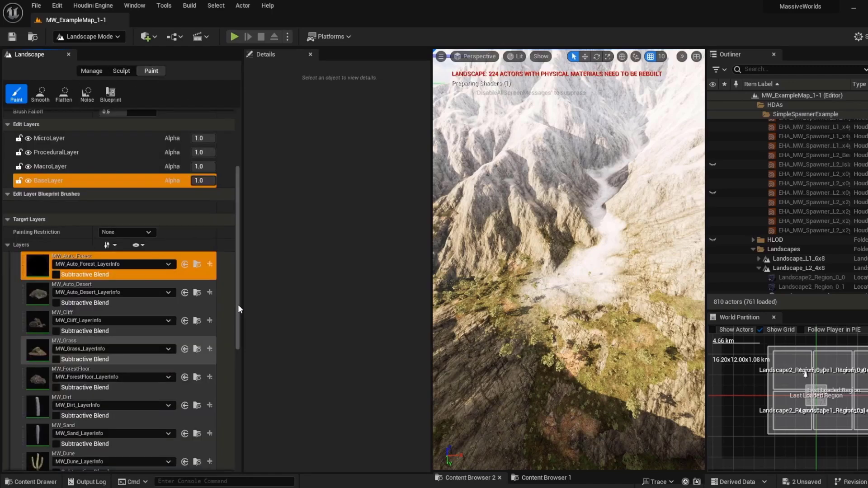
{"action": "left_click_drag", "start_coordinate": [238, 305], "coordinate": [236, 362]}
{"action": "left_click", "coordinate": [80, 344]}
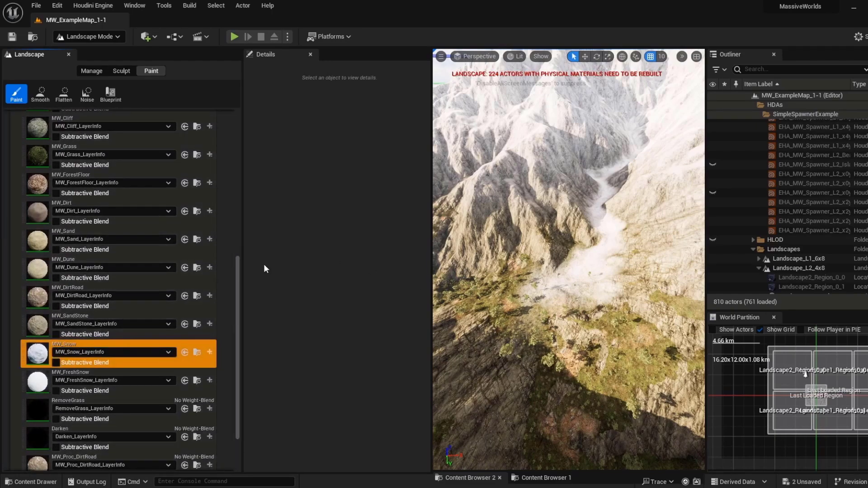
Set the paint tool strength to 0.492 and the brush size to about 2696
{"action": "left_click_drag", "start_coordinate": [235, 292], "coordinate": [223, 134]}
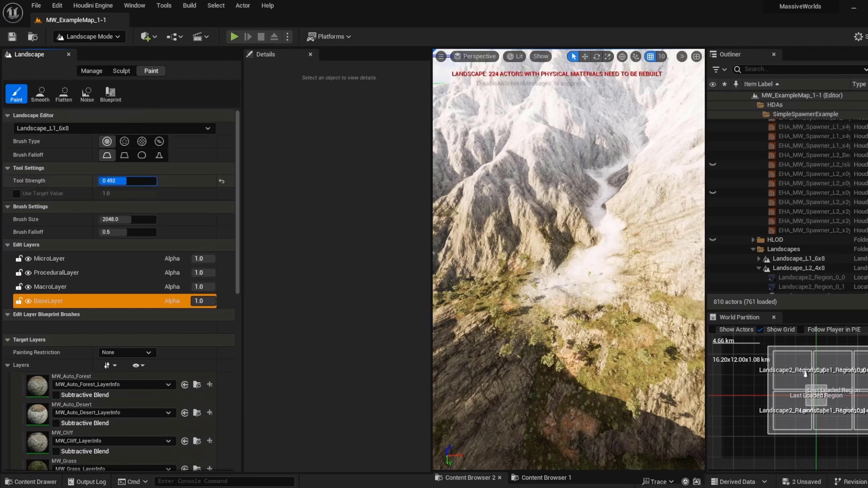
{"action": "left_click_drag", "start_coordinate": [138, 219], "coordinate": [140, 220]}
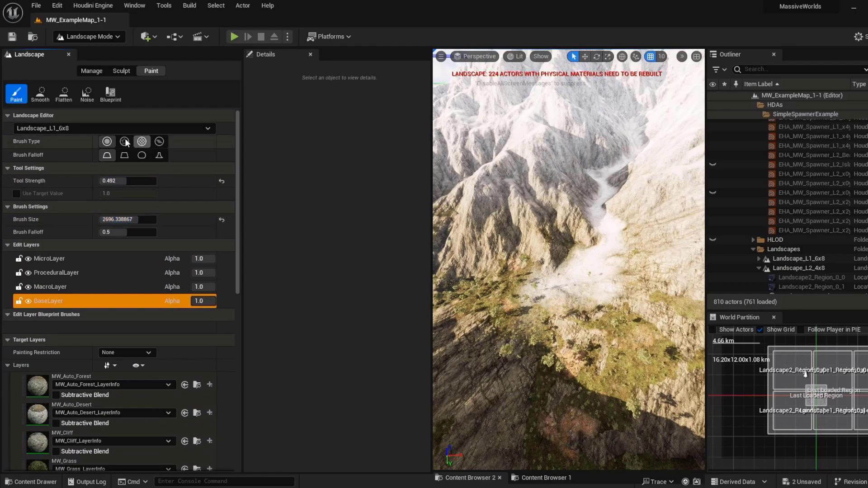
Switch the edited landscape to Landscape_L2_4x8 and paint snow over the vegetated ground at the foot of the snowy gully
{"action": "left_click", "coordinate": [109, 130]}
{"action": "left_click", "coordinate": [86, 153]}
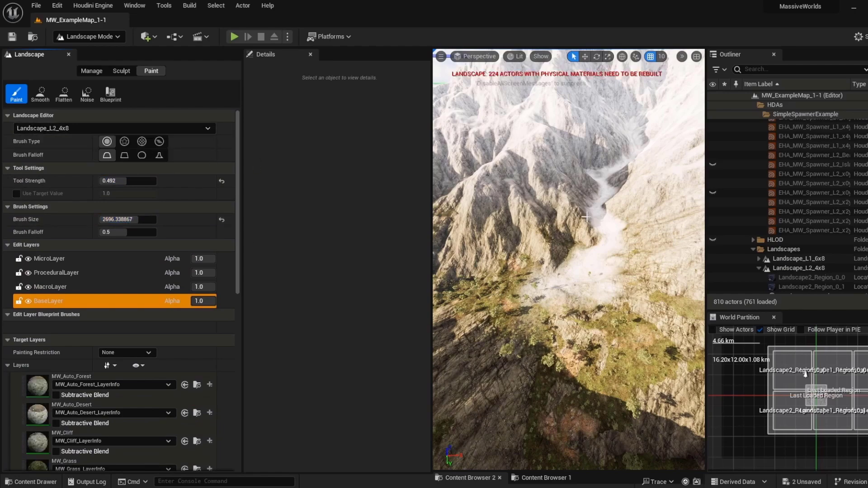
{"action": "mouse_move", "coordinate": [598, 285]}
{"action": "right_mouse_down"}
{"action": "mouse_move", "coordinate": [563, 285]}
{"action": "mouse_move", "coordinate": [572, 296]}
{"action": "right_mouse_up"}
{"action": "key", "text": "w"}
{"action": "mouse_move", "coordinate": [549, 289]}
{"action": "left_mouse_down"}
{"action": "mouse_move", "coordinate": [545, 278]}
{"action": "mouse_move", "coordinate": [504, 293]}
{"action": "mouse_move", "coordinate": [545, 312]}
{"action": "mouse_move", "coordinate": [511, 348]}
{"action": "mouse_move", "coordinate": [584, 375]}
{"action": "mouse_move", "coordinate": [619, 321]}
{"action": "mouse_move", "coordinate": [680, 291]}
{"action": "mouse_move", "coordinate": [678, 308]}
{"action": "mouse_move", "coordinate": [673, 289]}
{"action": "left_mouse_up"}
{"action": "key", "text": "d"}
{"action": "mouse_move", "coordinate": [674, 290]}
{"action": "right_mouse_down"}
{"action": "mouse_move", "coordinate": [701, 289]}
{"action": "mouse_move", "coordinate": [679, 284]}
{"action": "right_mouse_up"}
{"action": "key", "text": "s"}
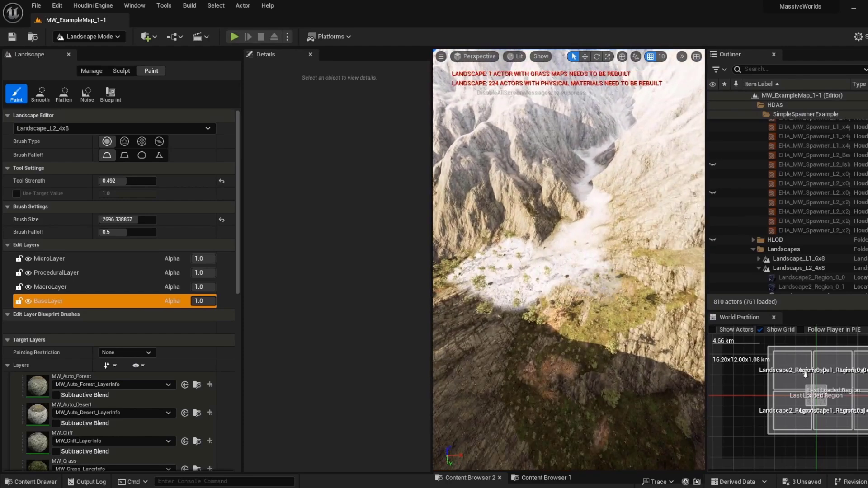
Extend the painted snow down onto the shaded slope just below the patch at the gully's foot
{"action": "mouse_move", "coordinate": [584, 377]}
{"action": "left_mouse_down"}
{"action": "mouse_move", "coordinate": [571, 385]}
{"action": "mouse_move", "coordinate": [558, 365]}
{"action": "left_mouse_up"}
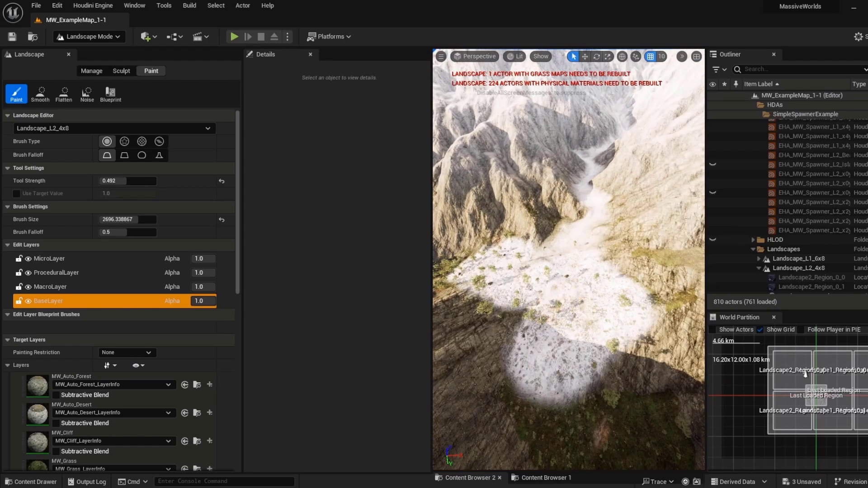
{"action": "right_click_drag", "start_coordinate": [575, 324], "coordinate": [565, 312]}
{"action": "left_click_drag", "start_coordinate": [570, 311], "coordinate": [612, 320]}
{"action": "mouse_move", "coordinate": [612, 320]}
{"action": "right_mouse_down"}
{"action": "mouse_move", "coordinate": [592, 312]}
{"action": "mouse_move", "coordinate": [599, 319]}
{"action": "right_mouse_up"}
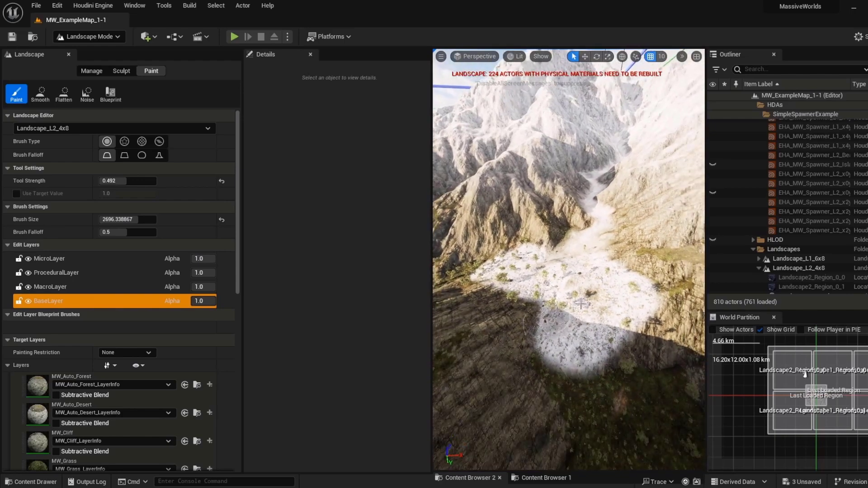
Return to Selection mode and inspect the painted snow up close among the trees and shrubs
{"action": "left_click", "coordinate": [106, 38]}
{"action": "left_click", "coordinate": [89, 51]}
{"action": "scroll", "coordinate": [429, 281], "scroll_direction": "up", "scroll_amount": 5}
{"action": "left_click_drag", "start_coordinate": [287, 272], "coordinate": [86, 271]}
{"action": "mouse_move", "coordinate": [339, 319]}
{"action": "right_mouse_down"}
{"action": "mouse_move", "coordinate": [350, 323]}
{"action": "mouse_move", "coordinate": [337, 344]}
{"action": "mouse_move", "coordinate": [338, 320]}
{"action": "right_mouse_up"}
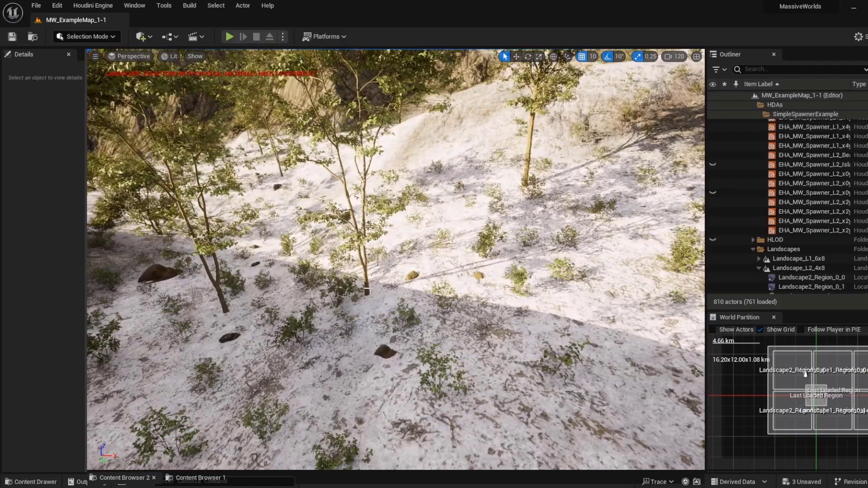
Select the EHA_MW_ExtractUnrealLandscape_L2 Houdini asset above the mountains and rebuild it
{"action": "key", "text": "s"}
{"action": "right_click_drag", "start_coordinate": [489, 285], "coordinate": [488, 273]}
{"action": "key", "text": "e"}
{"action": "right_click_drag", "start_coordinate": [384, 174], "coordinate": [384, 174]}
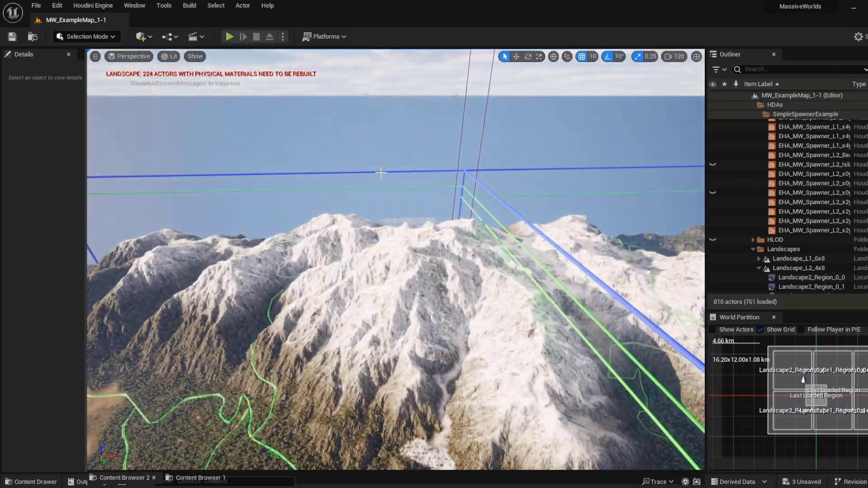
{"action": "left_click", "coordinate": [384, 170]}
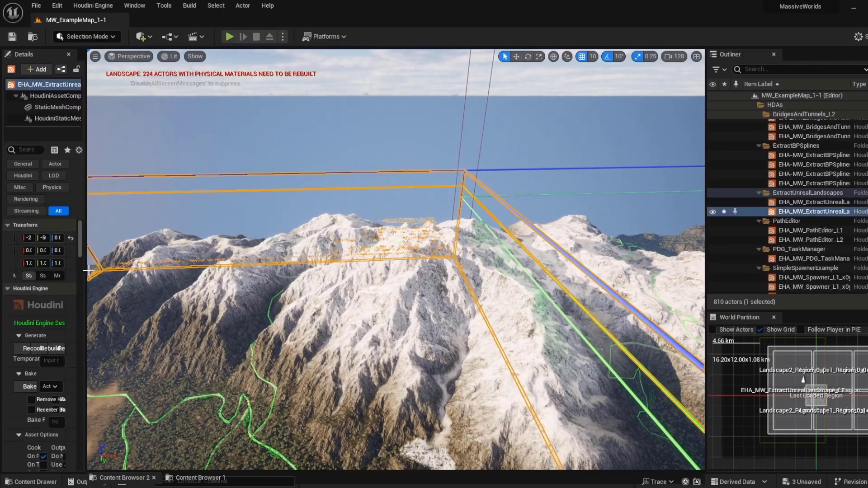
{"action": "left_click_drag", "start_coordinate": [88, 270], "coordinate": [267, 267]}
{"action": "scroll", "coordinate": [248, 234], "scroll_direction": "down", "scroll_amount": 3}
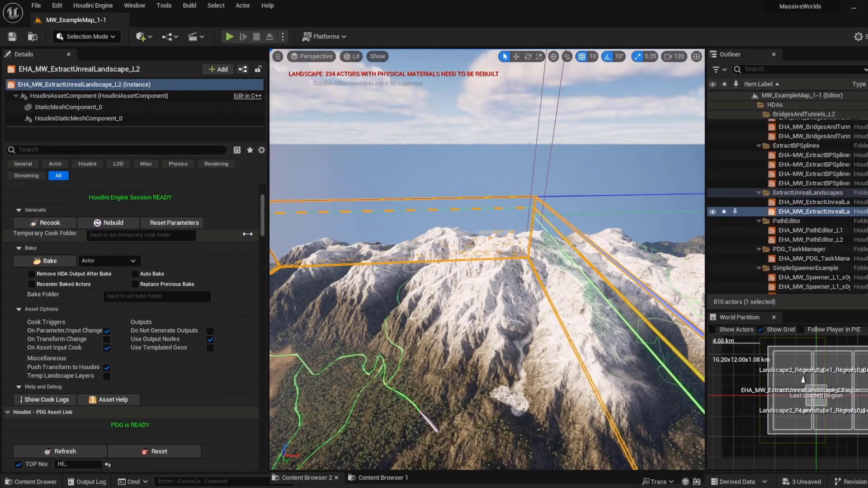
{"action": "scroll", "coordinate": [144, 228], "scroll_direction": "up", "scroll_amount": 2}
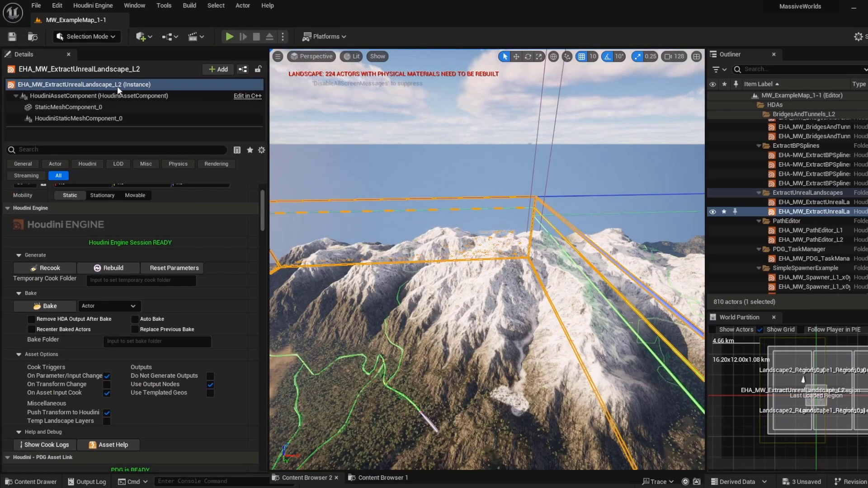
{"action": "left_click", "coordinate": [113, 268]}
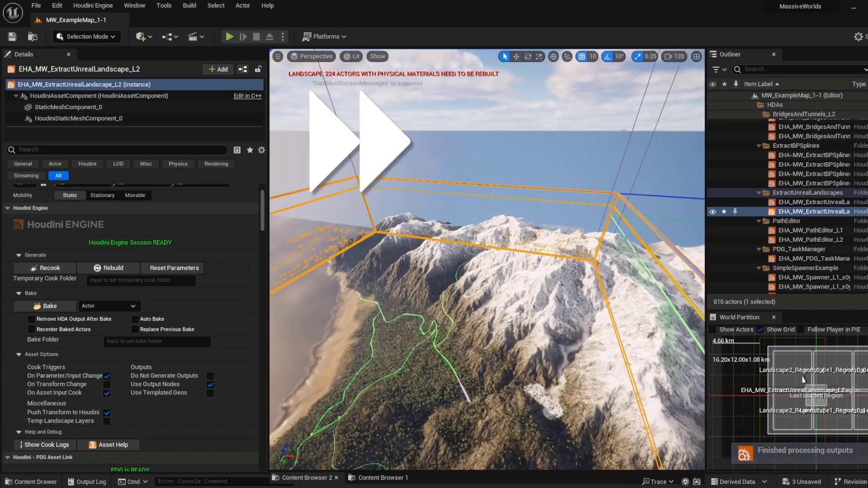
In the Houdini asset's setup parameters, choose BatchTileExport.HDA - Blackbox as the file to refresh the MW_BatchTileExport HDA path
{"action": "scroll", "coordinate": [73, 271], "scroll_direction": "down", "scroll_amount": 10}
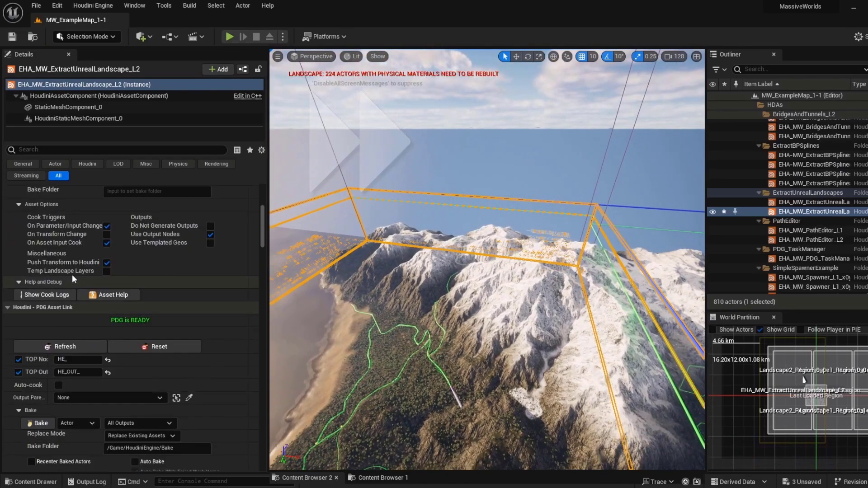
{"action": "scroll", "coordinate": [68, 259], "scroll_direction": "down", "scroll_amount": 10}
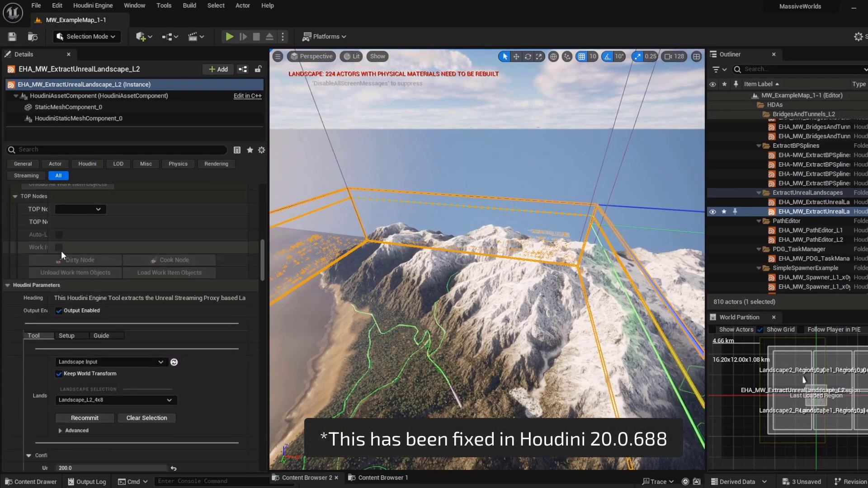
{"action": "scroll", "coordinate": [58, 249], "scroll_direction": "up", "scroll_amount": 2}
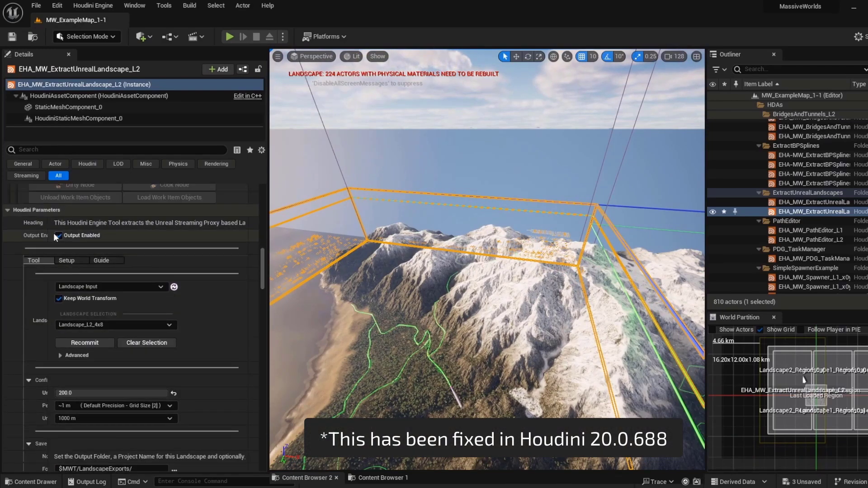
{"action": "left_click", "coordinate": [67, 260]}
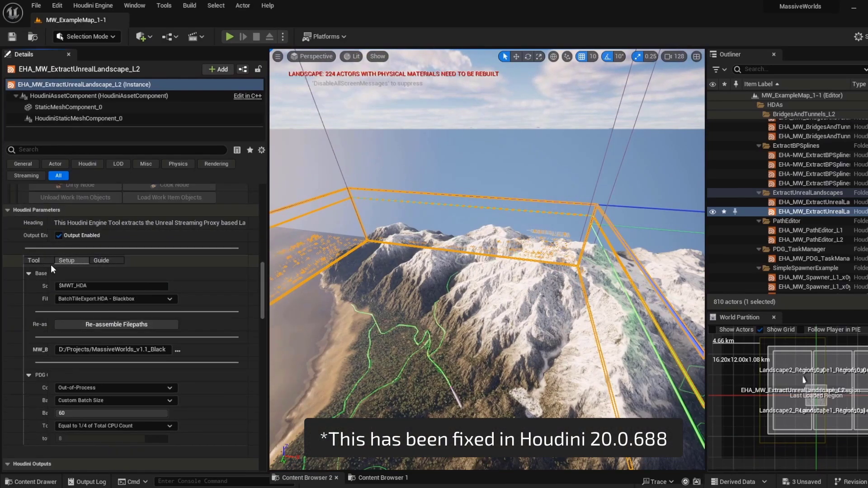
{"action": "left_click_drag", "start_coordinate": [269, 376], "coordinate": [386, 376]}
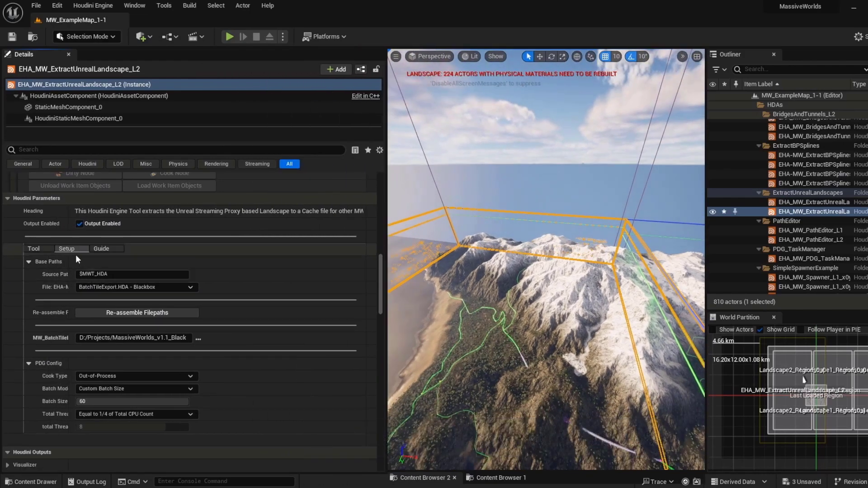
{"action": "left_click_drag", "start_coordinate": [89, 267], "coordinate": [127, 267]}
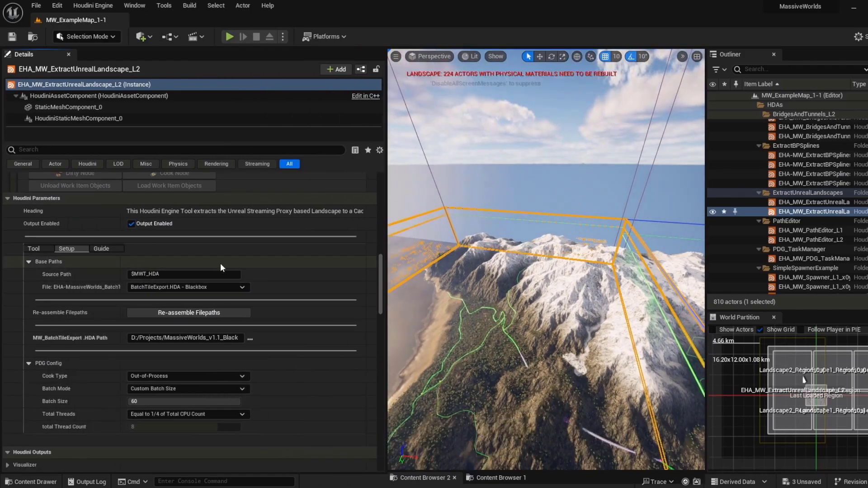
{"action": "left_click", "coordinate": [239, 290]}
{"action": "left_click", "coordinate": [164, 297]}
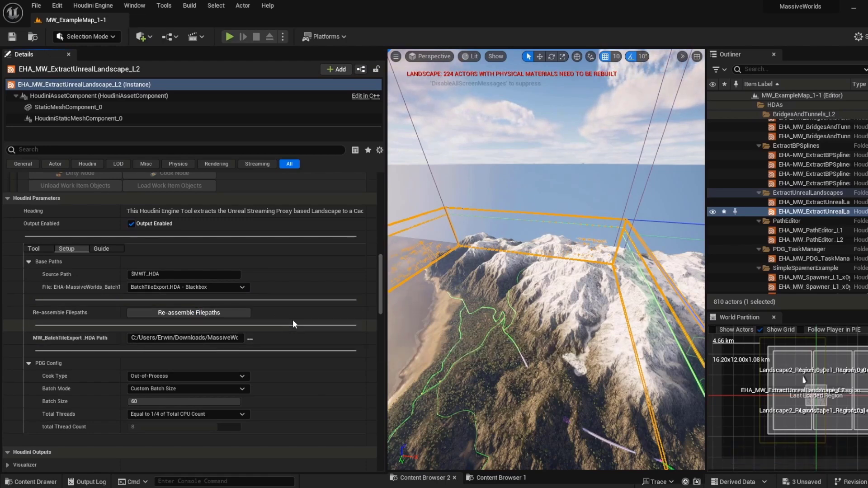
Get the landscape data for the snapshot's sample layers in the tool parameters and review the listed edit layers and materials
{"action": "left_click", "coordinate": [35, 249]}
{"action": "scroll", "coordinate": [34, 291], "scroll_direction": "down", "scroll_amount": 7}
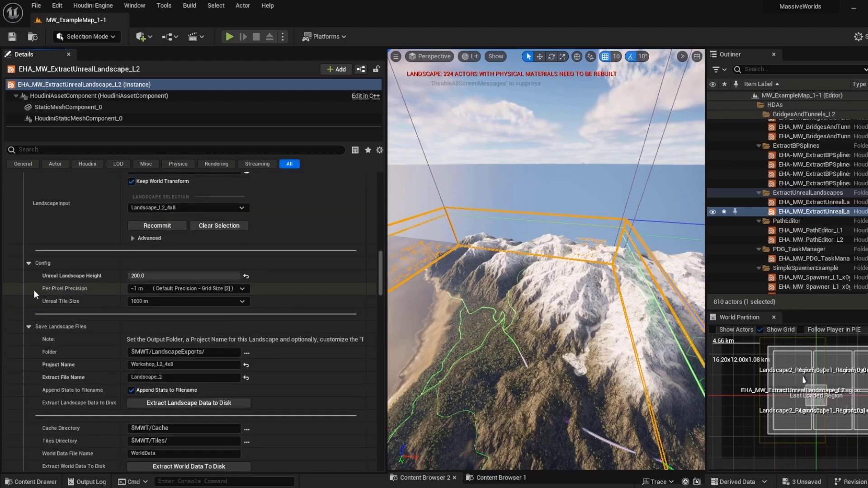
{"action": "left_click", "coordinate": [32, 302]}
{"action": "scroll", "coordinate": [72, 275], "scroll_direction": "down", "scroll_amount": 6}
{"action": "scroll", "coordinate": [71, 276], "scroll_direction": "down", "scroll_amount": 2}
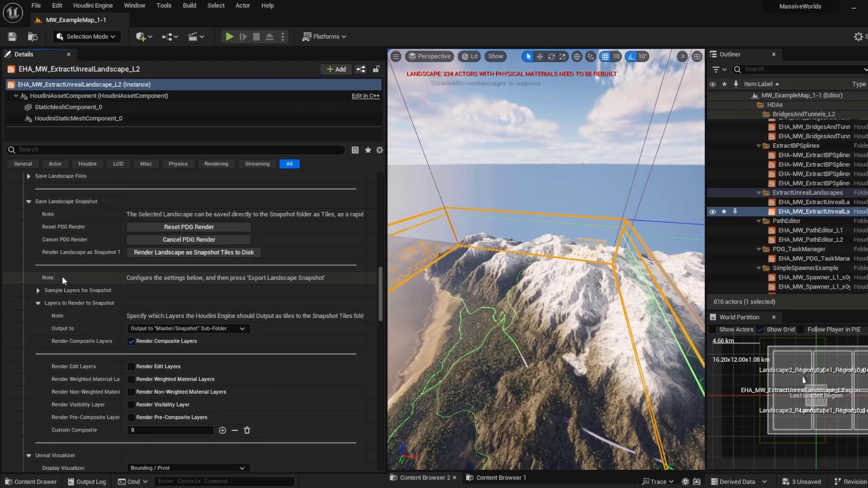
{"action": "left_click", "coordinate": [39, 290]}
{"action": "left_click", "coordinate": [175, 318]}
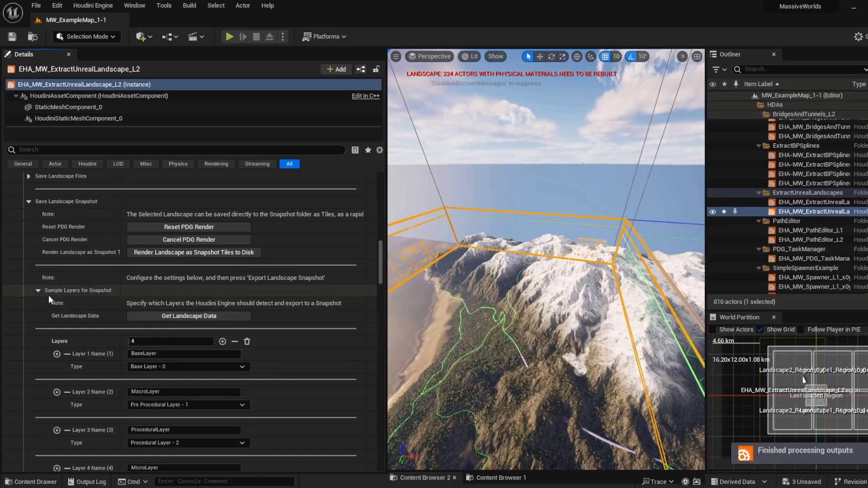
{"action": "scroll", "coordinate": [62, 312], "scroll_direction": "down", "scroll_amount": 6}
{"action": "scroll", "coordinate": [104, 255], "scroll_direction": "down", "scroll_amount": 15}
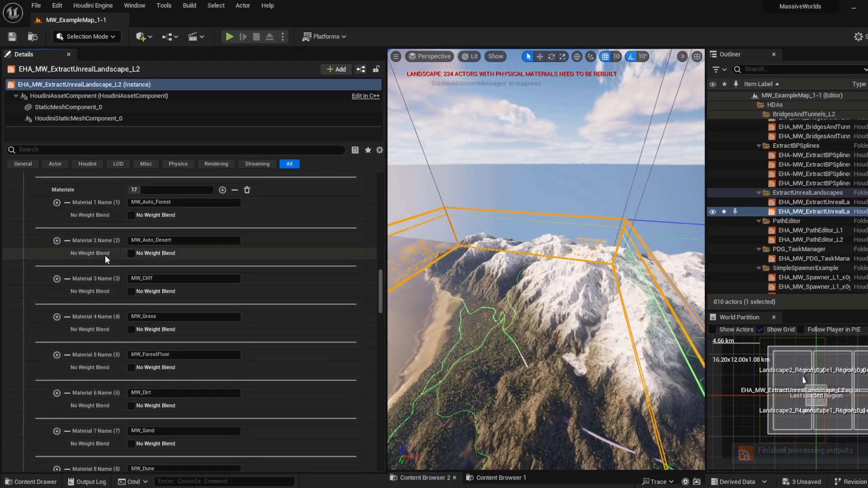
{"action": "scroll", "coordinate": [93, 278], "scroll_direction": "up", "scroll_amount": 10}
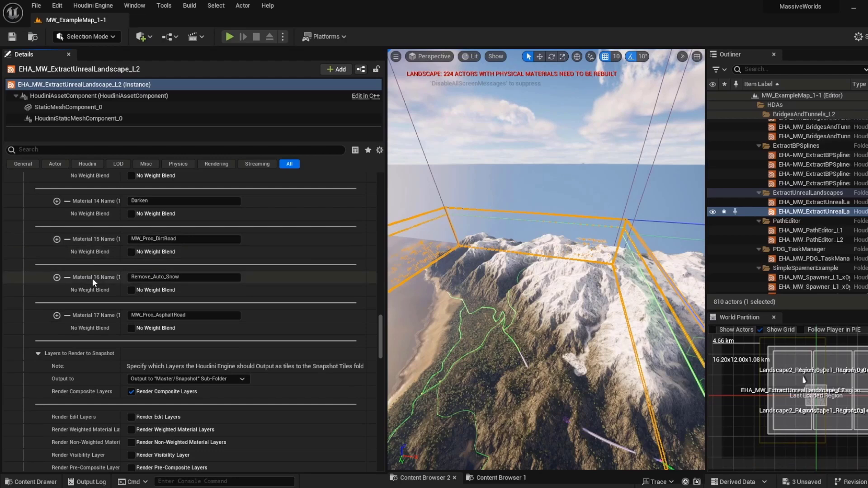
{"action": "scroll", "coordinate": [94, 280], "scroll_direction": "up", "scroll_amount": 10}
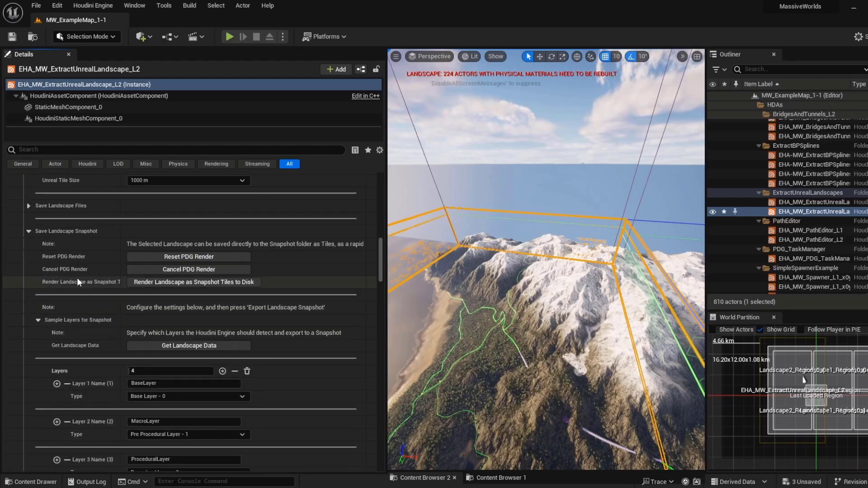
{"action": "left_click", "coordinate": [39, 319]}
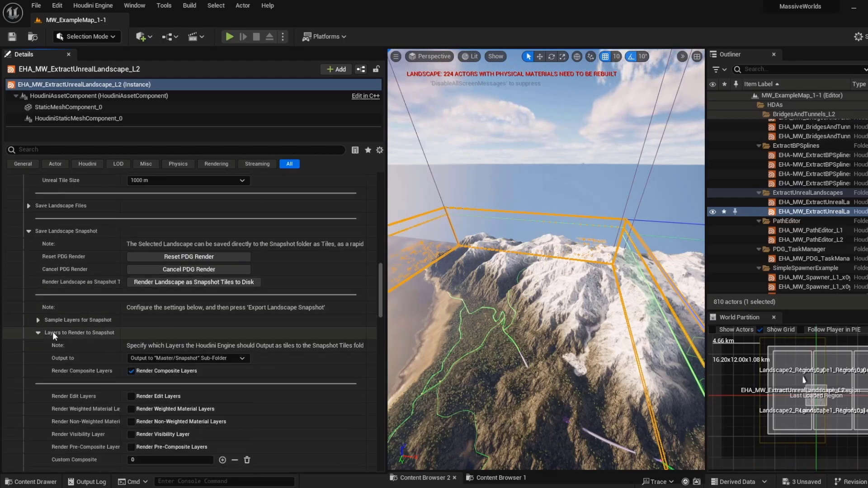
Set the snapshot to render weighted material layers only, with Render Composite Layers turned off
{"action": "scroll", "coordinate": [92, 330], "scroll_direction": "down", "scroll_amount": 4}
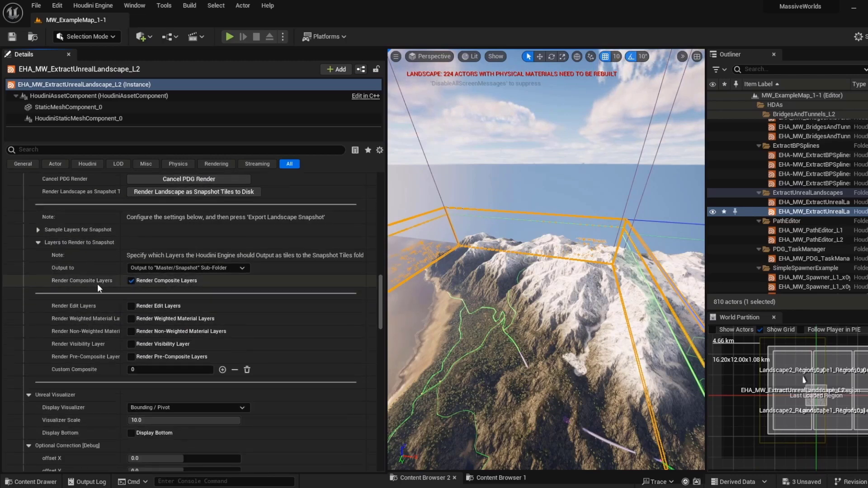
{"action": "left_click", "coordinate": [131, 280]}
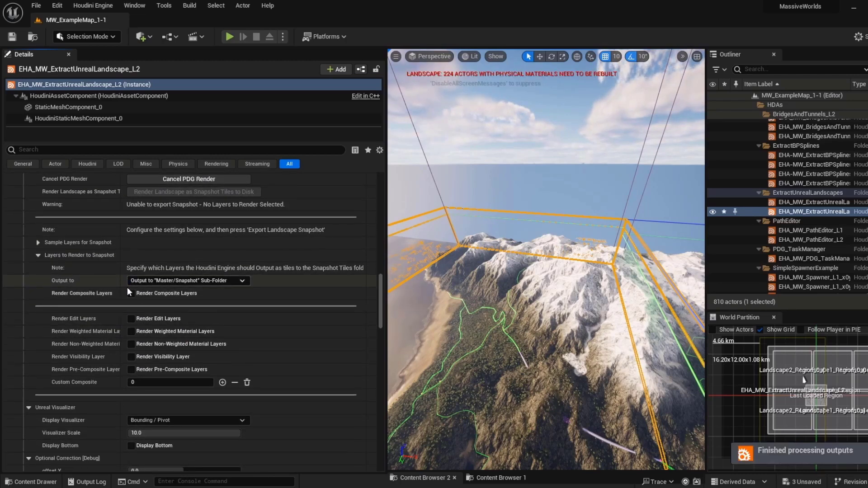
{"action": "left_click", "coordinate": [131, 332]}
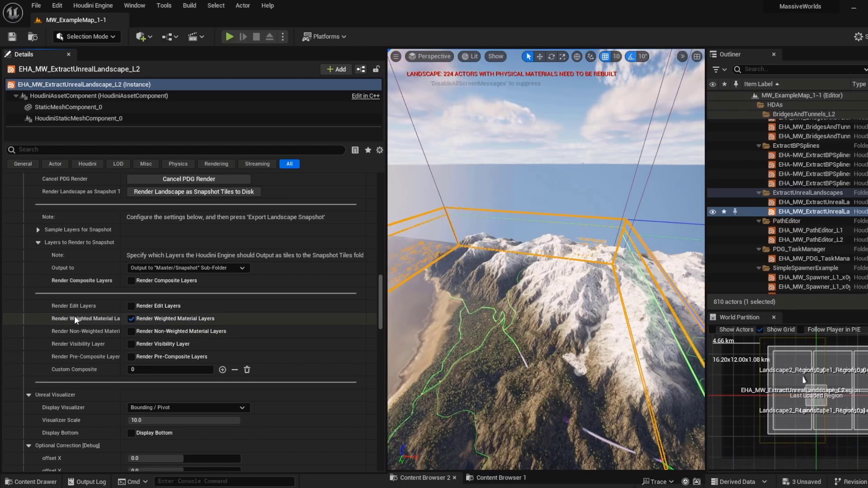
{"action": "left_click", "coordinate": [37, 243]}
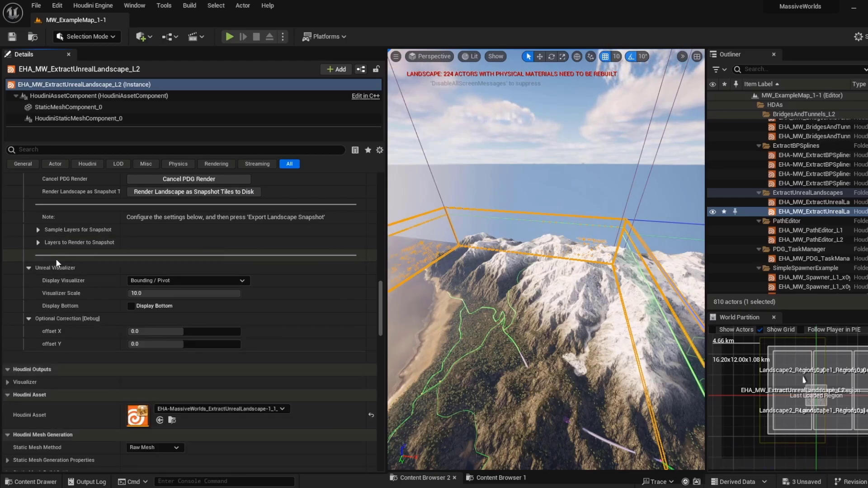
Reset the PDG render and render Landscape_L2_4x8 as snapshot tiles to disk
{"action": "scroll", "coordinate": [67, 316], "scroll_direction": "up", "scroll_amount": 4}
{"action": "scroll", "coordinate": [66, 316], "scroll_direction": "down", "scroll_amount": 2}
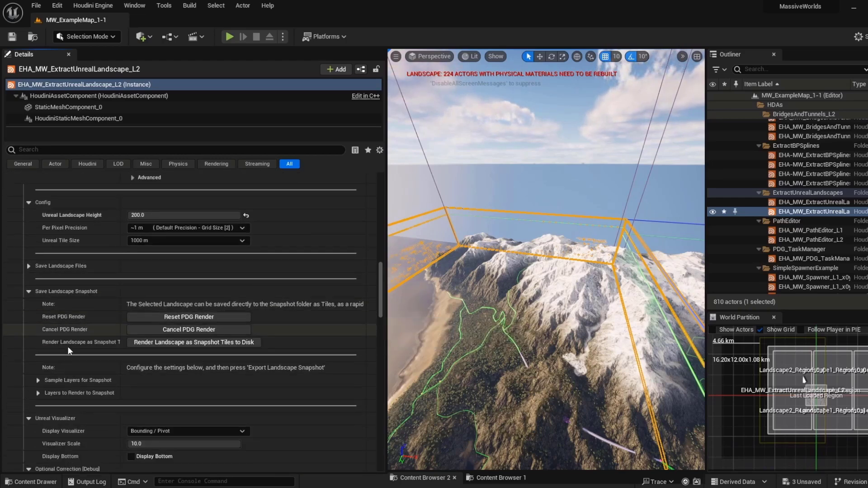
{"action": "scroll", "coordinate": [61, 367], "scroll_direction": "up", "scroll_amount": 5}
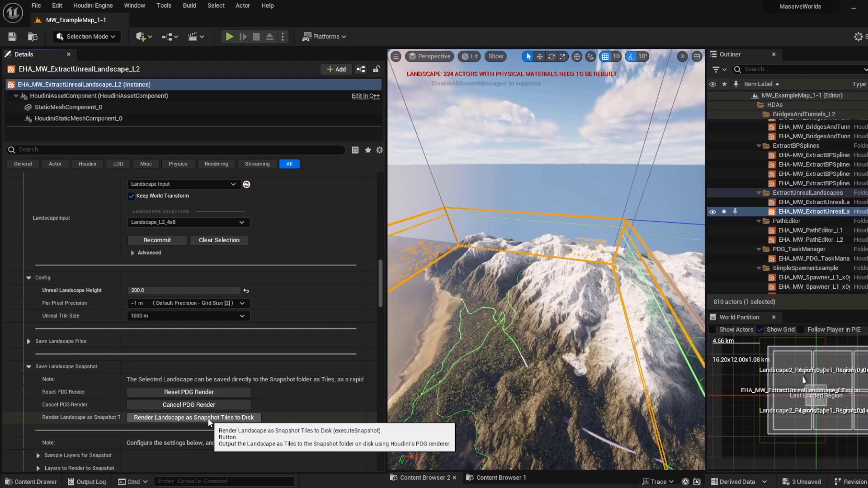
{"action": "left_click", "coordinate": [204, 393]}
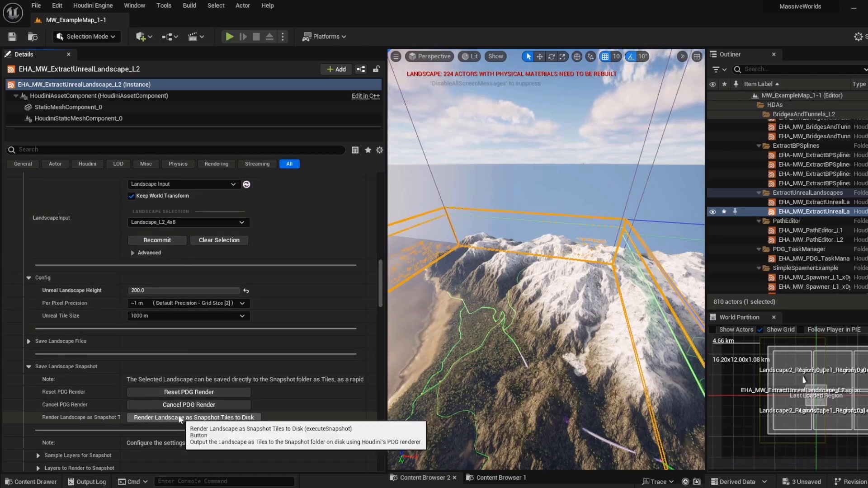
{"action": "left_click", "coordinate": [258, 418]}
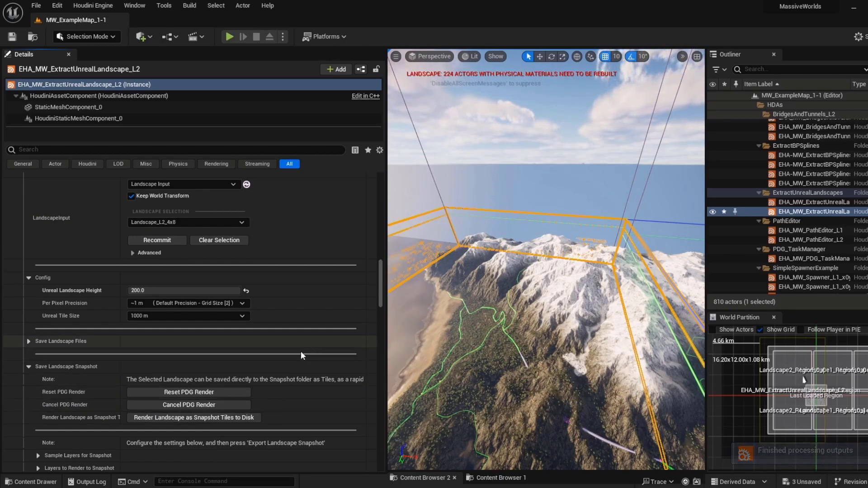
Check the exported snow tiles in the Tiles/Workshop_L2_4x8/Snapshot/MW_Snow folder and view MW_Snow_x3_y2.png
{"action": "mouse_move", "coordinate": [175, 487]}
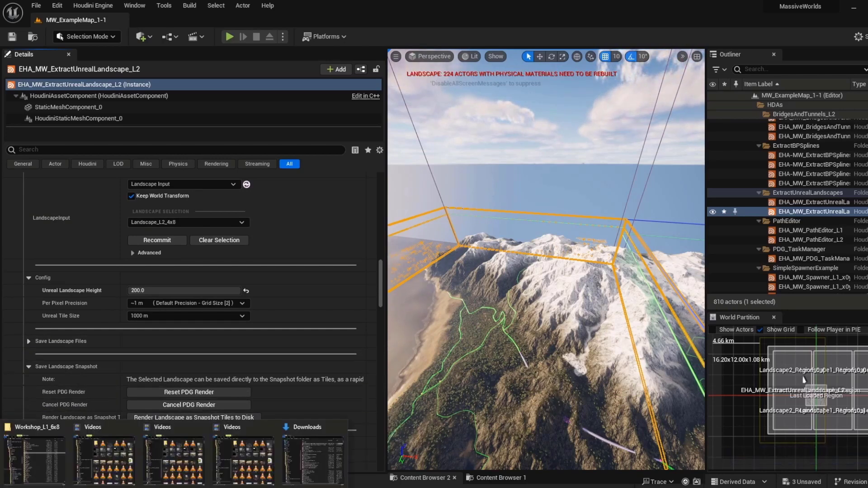
{"action": "left_click", "coordinate": [34, 457]}
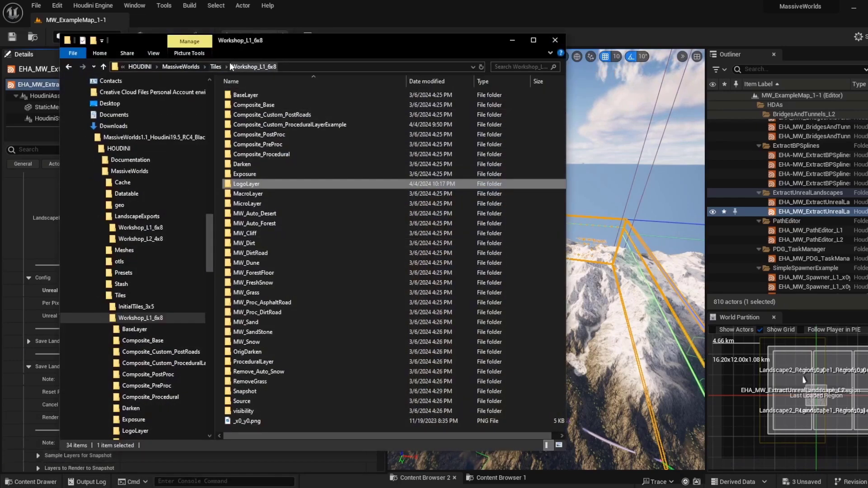
{"action": "left_click", "coordinate": [216, 67]}
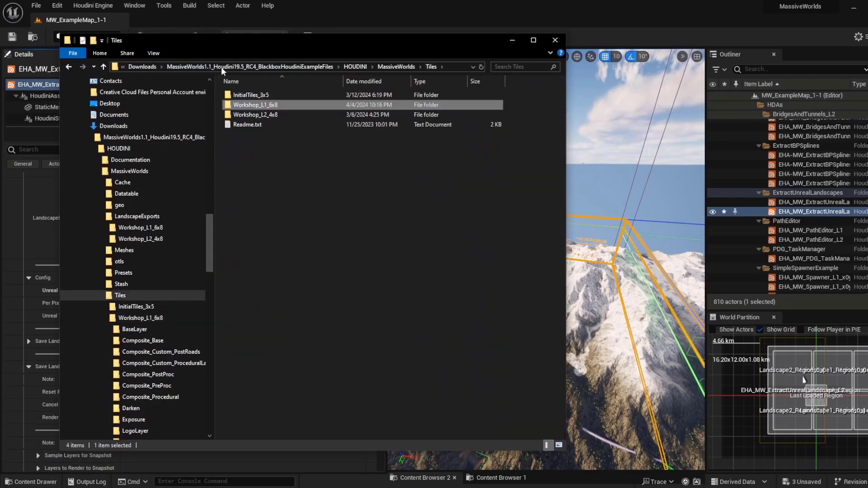
{"action": "double_click", "coordinate": [271, 115]}
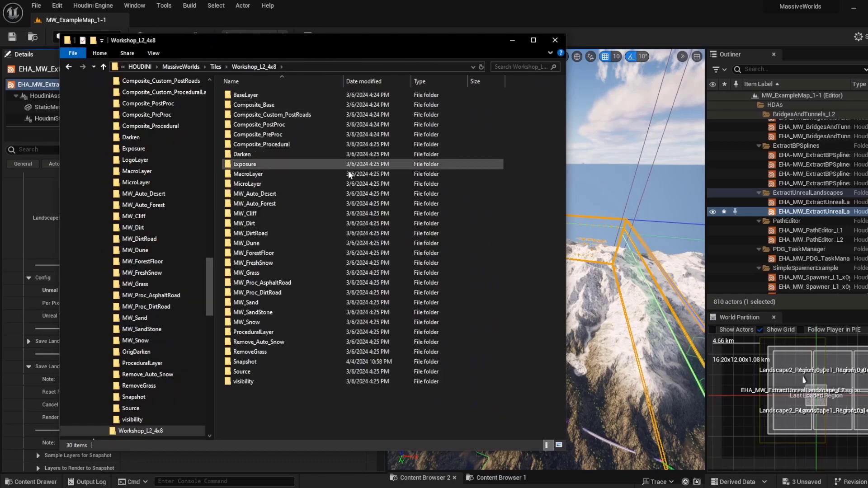
{"action": "double_click", "coordinate": [273, 362]}
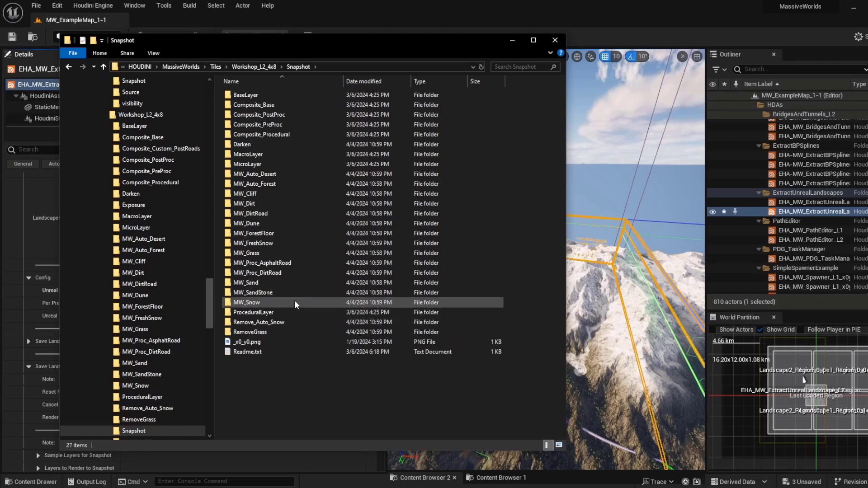
{"action": "double_click", "coordinate": [294, 302]}
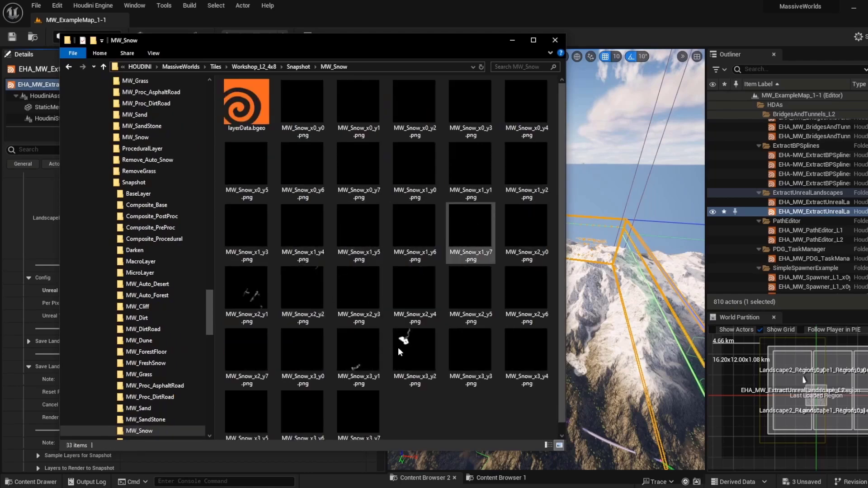
{"action": "double_click", "coordinate": [412, 346]}
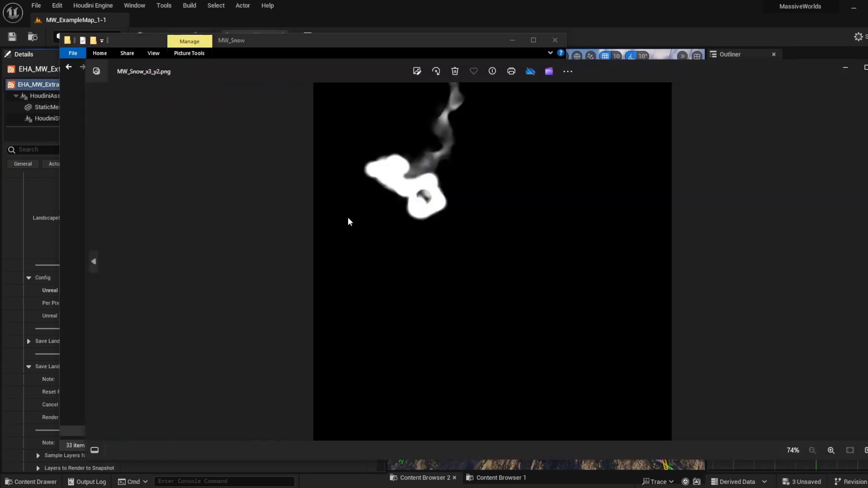
{"action": "left_click", "coordinate": [846, 69]}
{"action": "left_click", "coordinate": [512, 40]}
Select the EHA_MW_Spawner_L2_x2y2 spawner on the snow-painted area and rebuild its Houdini asset
{"action": "right_click_drag", "start_coordinate": [564, 231], "coordinate": [564, 236]}
{"action": "key", "text": "w"}
{"action": "key", "text": "w"}
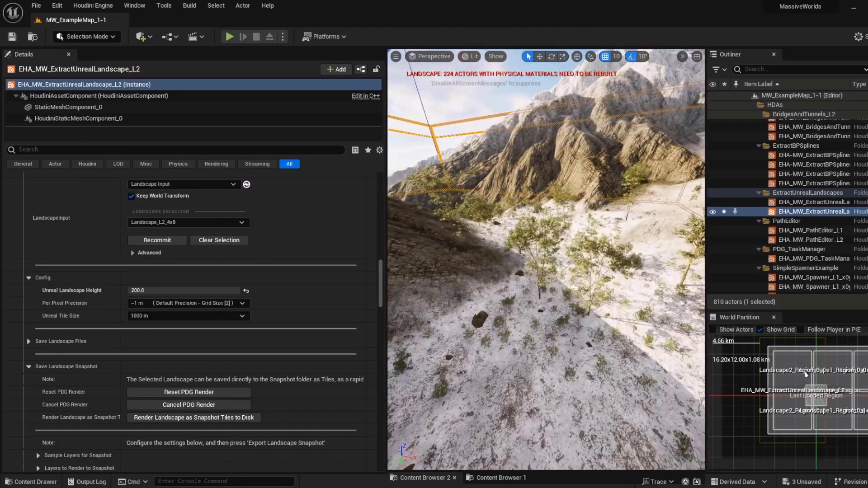
{"action": "left_click", "coordinate": [540, 288]}
{"action": "right_click_drag", "start_coordinate": [597, 247], "coordinate": [620, 257]}
{"action": "key", "text": "w"}
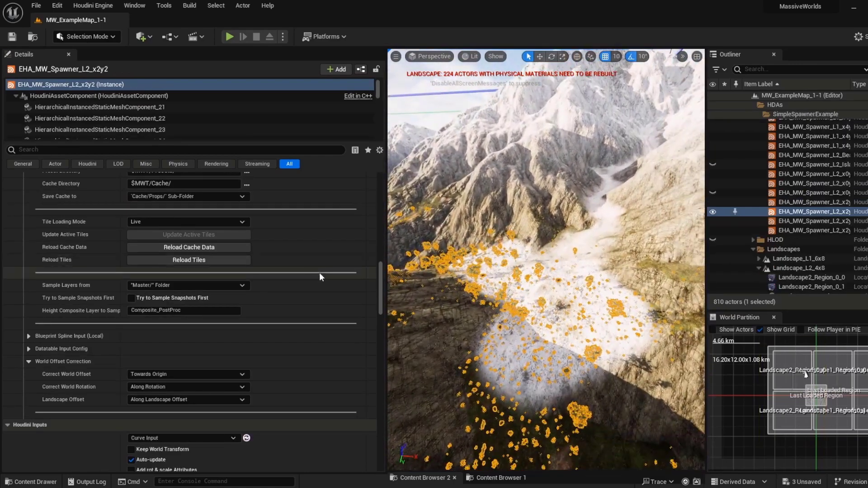
{"action": "scroll", "coordinate": [321, 272], "scroll_direction": "up", "scroll_amount": 6}
{"action": "scroll", "coordinate": [322, 271], "scroll_direction": "up", "scroll_amount": 12}
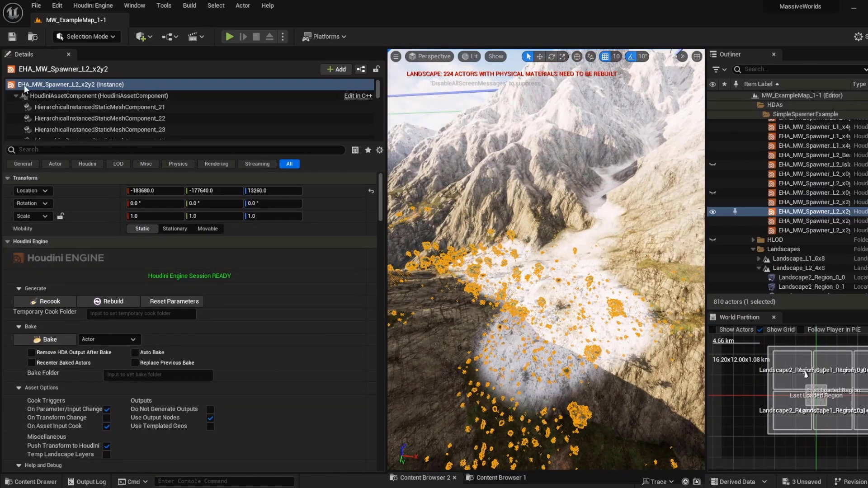
{"action": "left_click", "coordinate": [114, 303]}
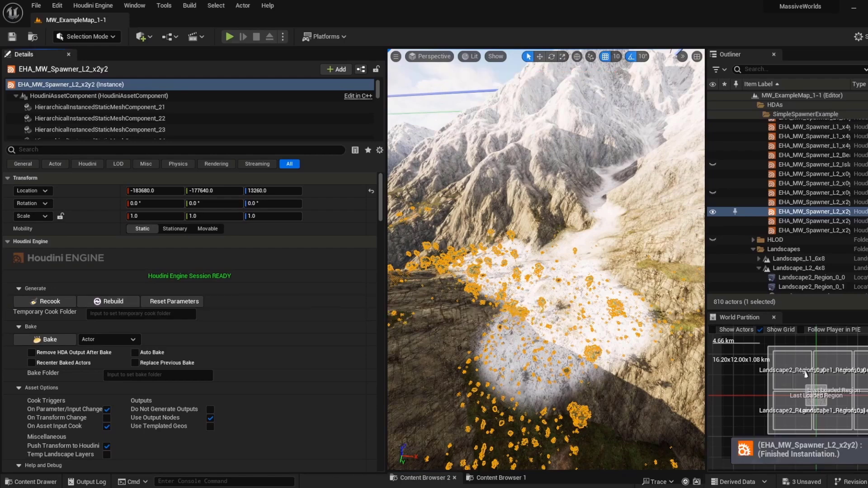
{"action": "mouse_move", "coordinate": [335, 487]}
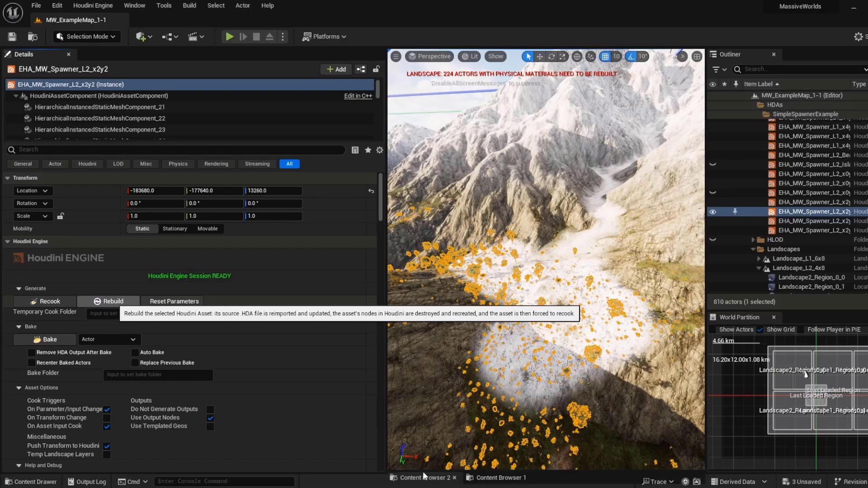
{"action": "left_click", "coordinate": [109, 301]}
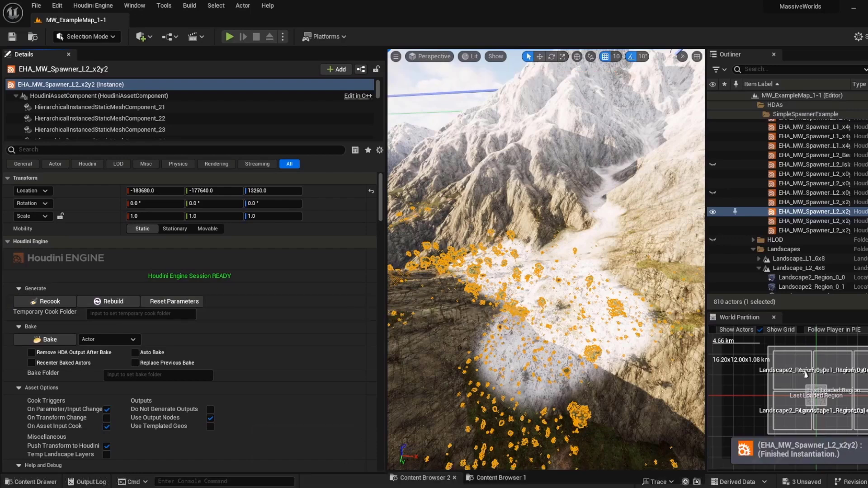
Switch to Houdini and examine the removeInManualSnow wrangle's code and surrounding nodes in the MassiveWorlds_SimpleSpawner_Example network
{"action": "mouse_move", "coordinate": [336, 487]}
{"action": "left_click", "coordinate": [325, 460]}
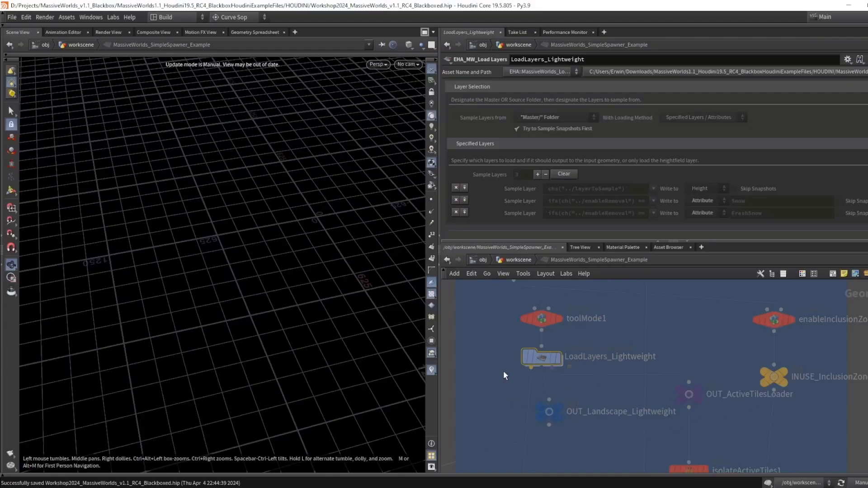
{"action": "scroll", "coordinate": [489, 334], "scroll_direction": "down", "scroll_amount": 5}
{"action": "scroll", "coordinate": [644, 326], "scroll_direction": "up", "scroll_amount": 5}
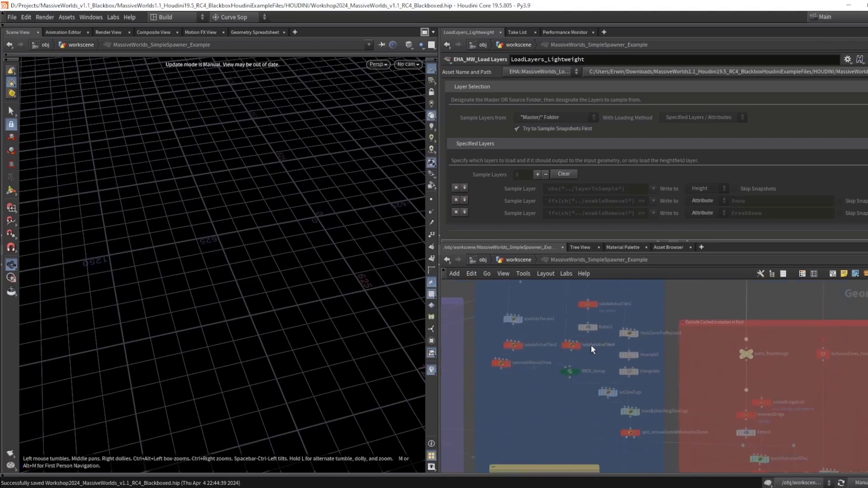
{"action": "middle_click_drag", "start_coordinate": [668, 354], "coordinate": [701, 352]}
{"action": "left_click_drag", "start_coordinate": [560, 354], "coordinate": [485, 393]}
{"action": "middle_click_drag", "start_coordinate": [538, 394], "coordinate": [549, 425]}
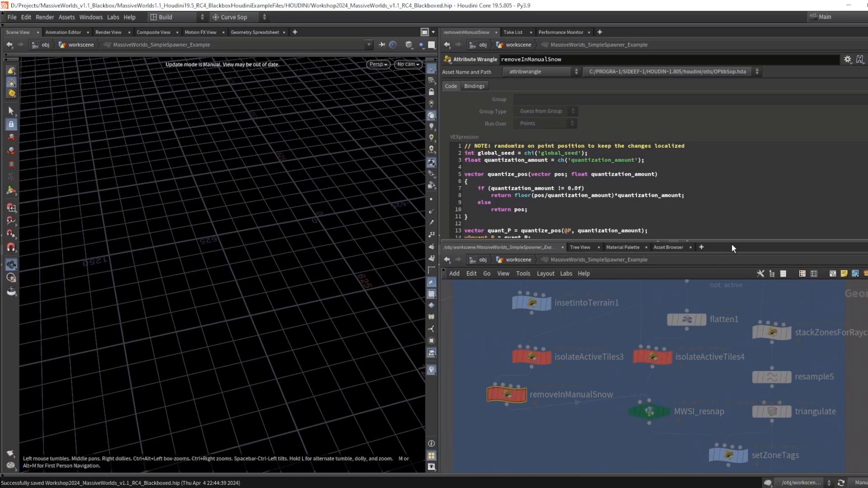
{"action": "left_click_drag", "start_coordinate": [735, 240], "coordinate": [735, 351]}
{"action": "scroll", "coordinate": [749, 176], "scroll_direction": "down", "scroll_amount": 5}
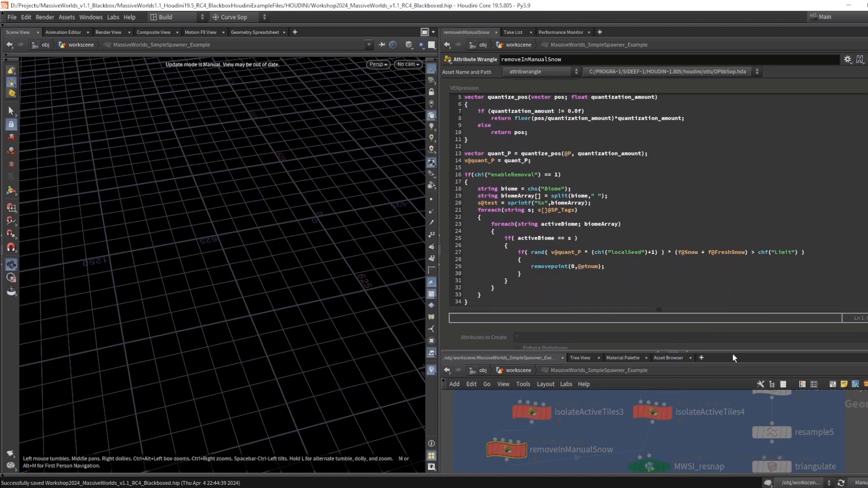
{"action": "left_click_drag", "start_coordinate": [736, 353], "coordinate": [736, 228]}
{"action": "scroll", "coordinate": [589, 428], "scroll_direction": "down", "scroll_amount": 2}
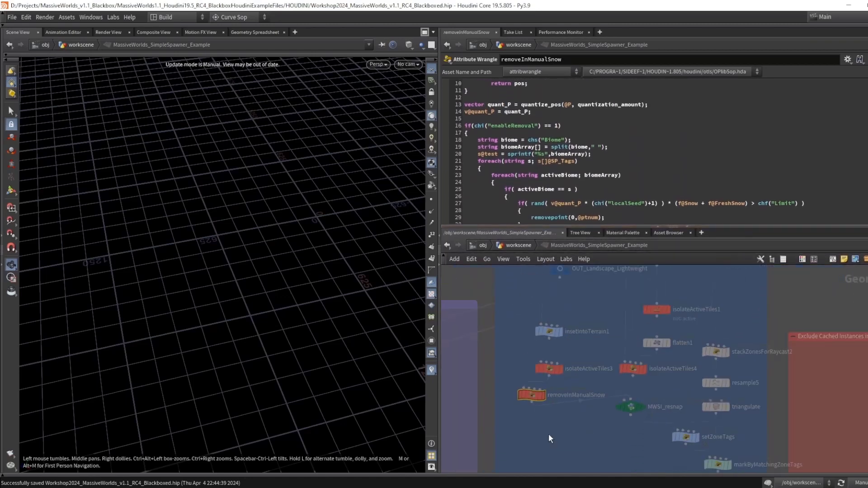
Switch back to Unreal and enable Try to Sample Snapshots First in the setup of EHA_MW_Spawner_L2_x2y2
{"action": "mouse_move", "coordinate": [358, 487]}
{"action": "left_click", "coordinate": [319, 463]}
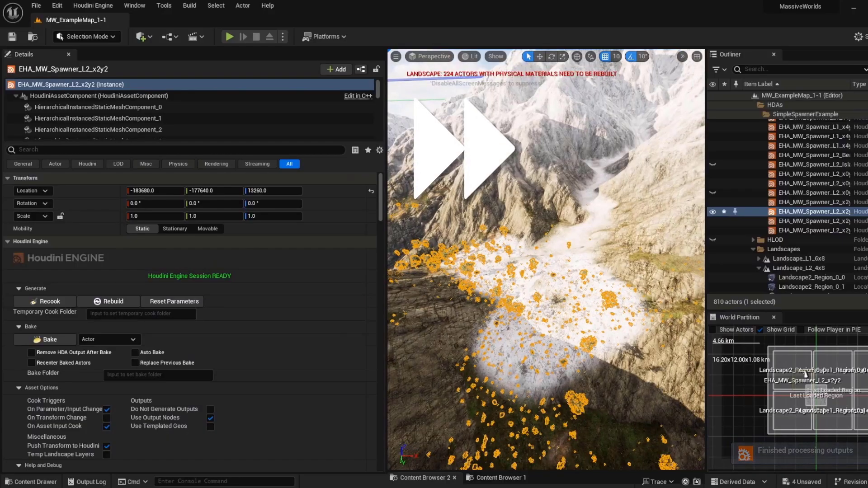
{"action": "mouse_move", "coordinate": [546, 260]}
{"action": "right_mouse_down"}
{"action": "mouse_move", "coordinate": [546, 244]}
{"action": "mouse_move", "coordinate": [547, 289]}
{"action": "mouse_move", "coordinate": [546, 253]}
{"action": "right_mouse_up"}
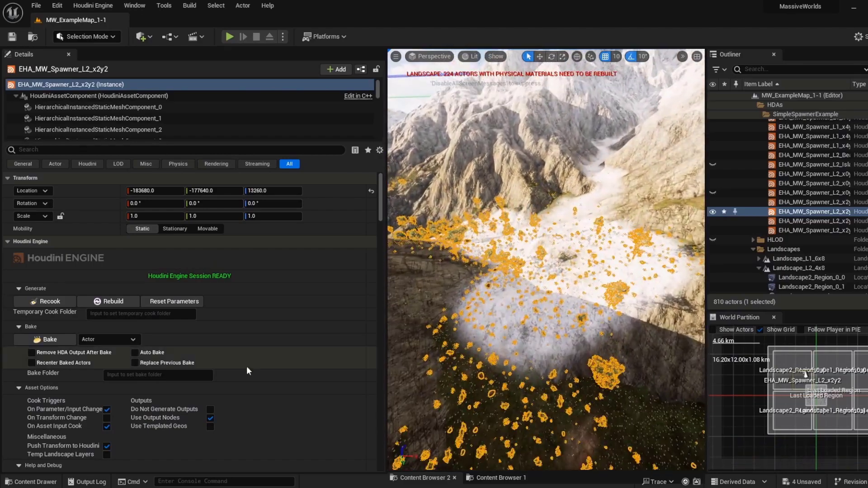
{"action": "scroll", "coordinate": [254, 326], "scroll_direction": "down", "scroll_amount": 6}
{"action": "scroll", "coordinate": [86, 280], "scroll_direction": "down", "scroll_amount": 10}
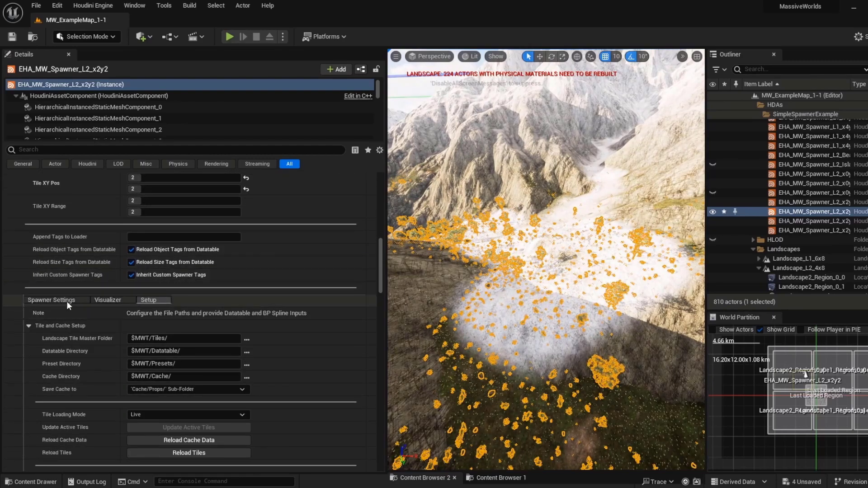
{"action": "scroll", "coordinate": [93, 314], "scroll_direction": "down", "scroll_amount": 5}
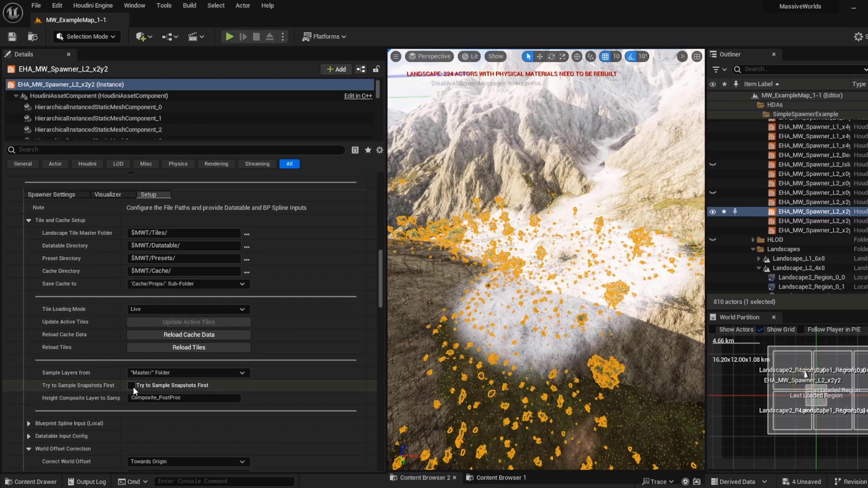
{"action": "left_click", "coordinate": [131, 385]}
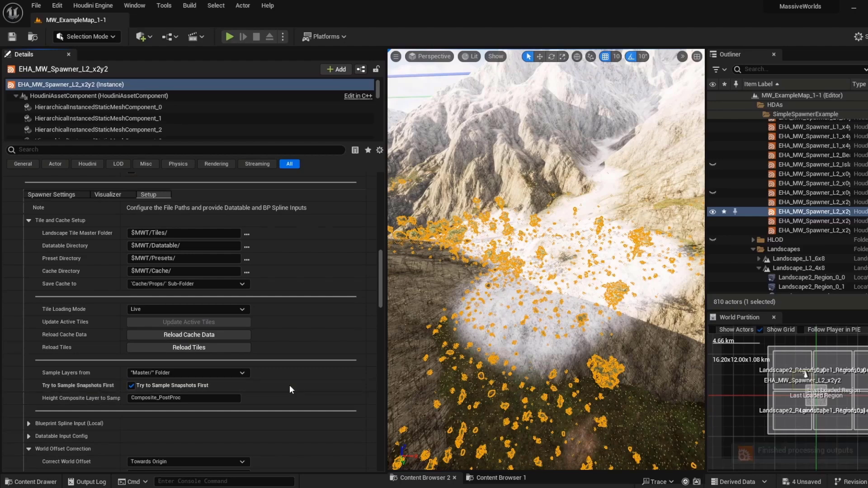
Examine the recooked spawner instances around the painted snow area and the wider landscape
{"action": "mouse_move", "coordinate": [165, 388]}
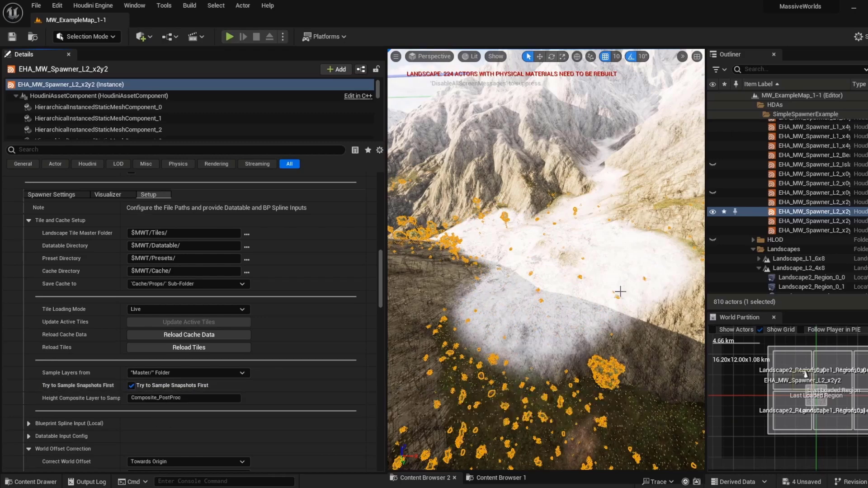
{"action": "key", "text": "w"}
{"action": "mouse_move", "coordinate": [545, 259]}
{"action": "right_mouse_down"}
{"action": "mouse_move", "coordinate": [545, 280]}
{"action": "mouse_move", "coordinate": [546, 260]}
{"action": "mouse_move", "coordinate": [556, 272]}
{"action": "mouse_move", "coordinate": [546, 260]}
{"action": "mouse_move", "coordinate": [546, 276]}
{"action": "mouse_move", "coordinate": [538, 263]}
{"action": "mouse_move", "coordinate": [546, 272]}
{"action": "mouse_move", "coordinate": [530, 275]}
{"action": "mouse_move", "coordinate": [539, 266]}
{"action": "mouse_move", "coordinate": [563, 269]}
{"action": "mouse_move", "coordinate": [549, 253]}
{"action": "mouse_move", "coordinate": [533, 260]}
{"action": "right_mouse_up"}
{"action": "key", "text": "w"}
{"action": "key", "text": "s"}
{"action": "key", "text": "s"}
{"action": "key", "text": "s"}
{"action": "left_click", "coordinate": [637, 163]}
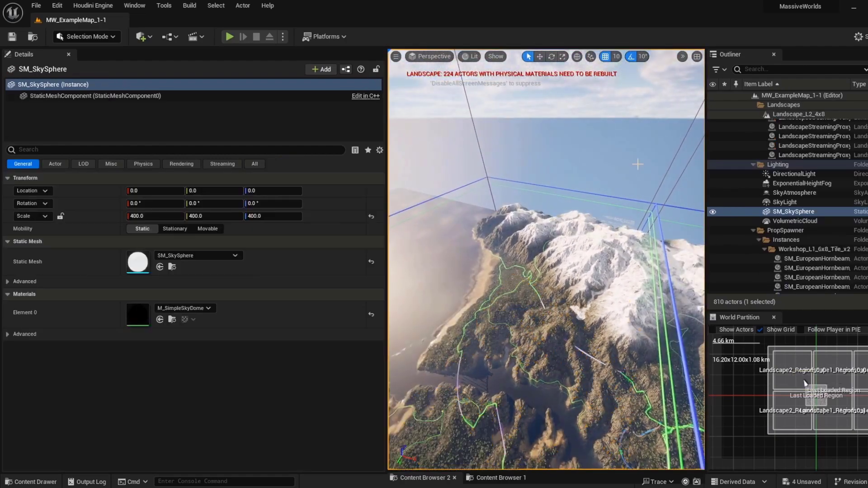
Go to the islands and set the MacroLayer edit layer's alpha to 0 for Landscape_L2_4x8 in landscape sculpting
{"action": "right_click_drag", "start_coordinate": [615, 327], "coordinate": [507, 312]}
{"action": "key", "text": "s"}
{"action": "key", "text": "a"}
{"action": "right_click_drag", "start_coordinate": [612, 293], "coordinate": [697, 294]}
{"action": "key", "text": "w"}
{"action": "key", "text": "w"}
{"action": "right_click_drag", "start_coordinate": [506, 261], "coordinate": [479, 261]}
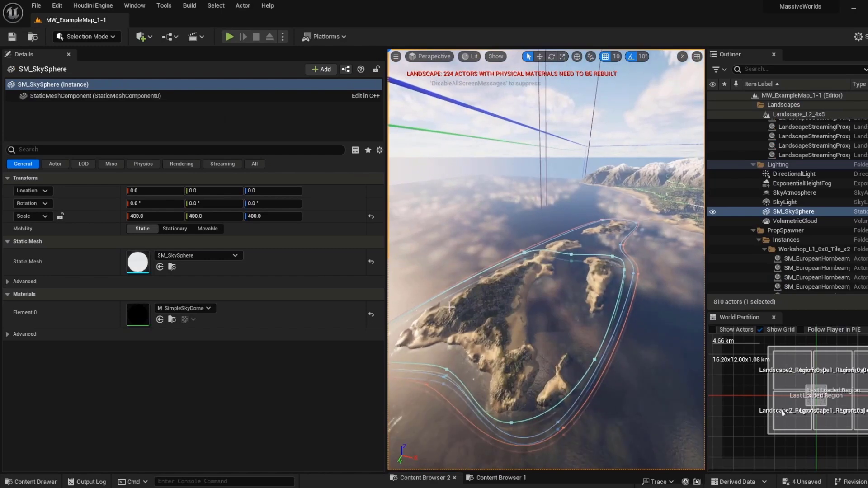
{"action": "left_click", "coordinate": [90, 35]}
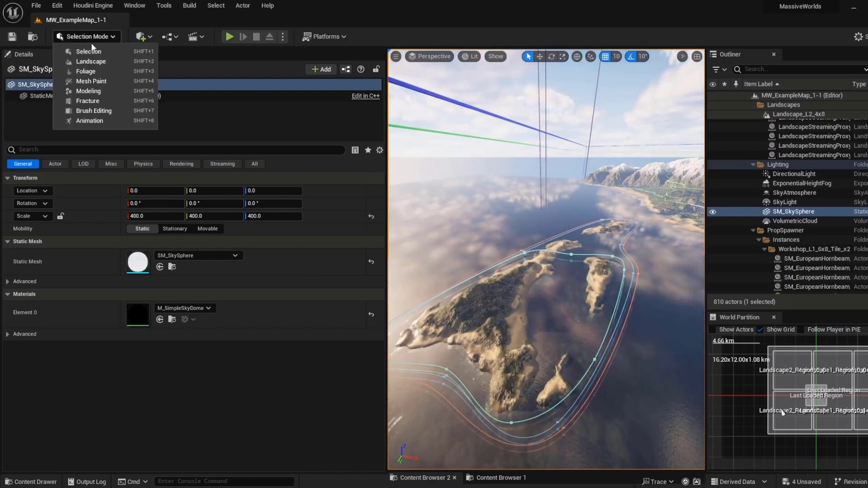
{"action": "left_click", "coordinate": [96, 62]}
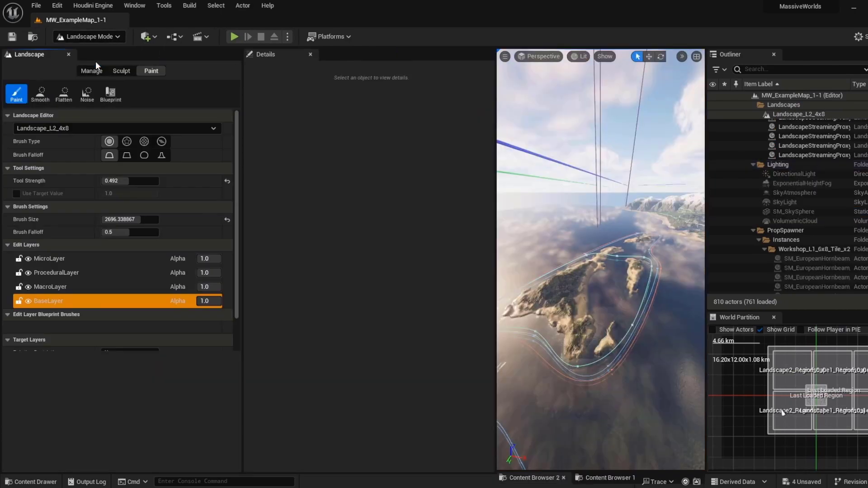
{"action": "left_click", "coordinate": [119, 71]}
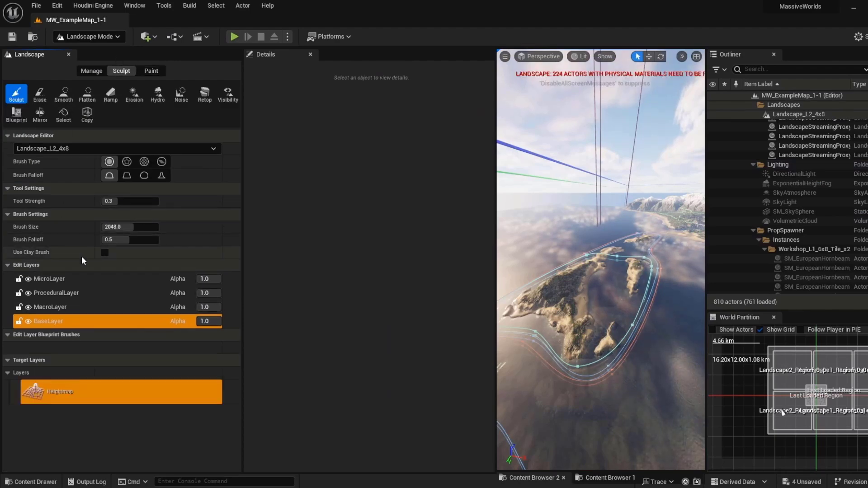
{"action": "type", "text": "0"}
{"action": "key", "text": "Return"}
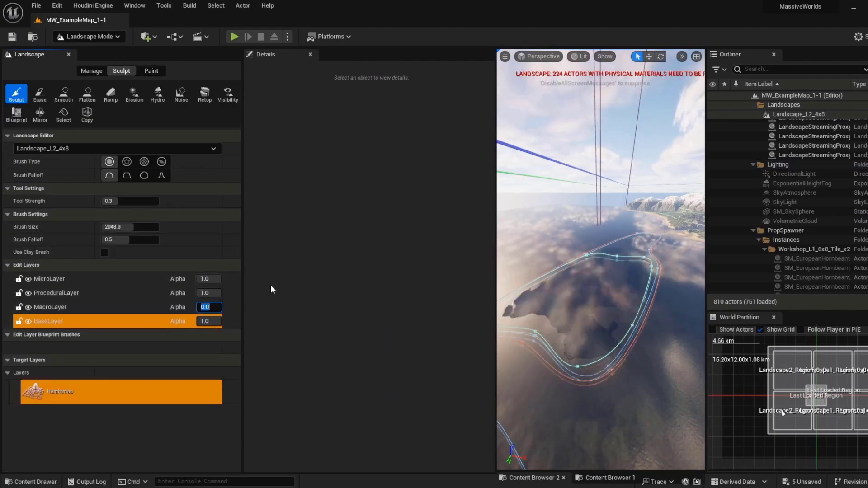
Enlarge the viewport to inspect the island area and set the MacroLayer edit layer's alpha back to 1
{"action": "right_click_drag", "start_coordinate": [626, 285], "coordinate": [498, 273]}
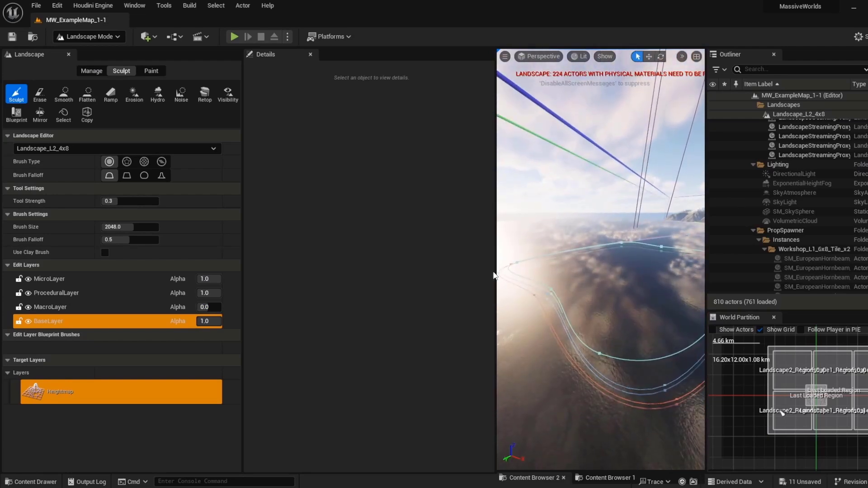
{"action": "left_click_drag", "start_coordinate": [496, 276], "coordinate": [245, 271]}
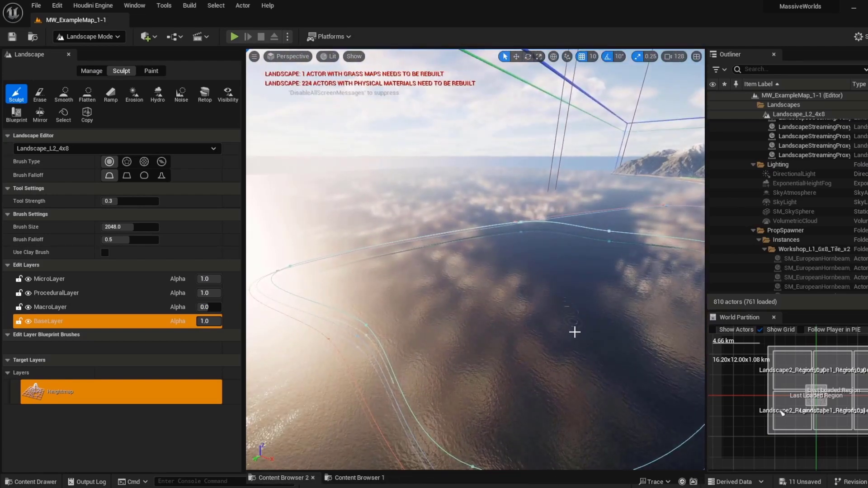
{"action": "right_click_drag", "start_coordinate": [657, 261], "coordinate": [605, 333]}
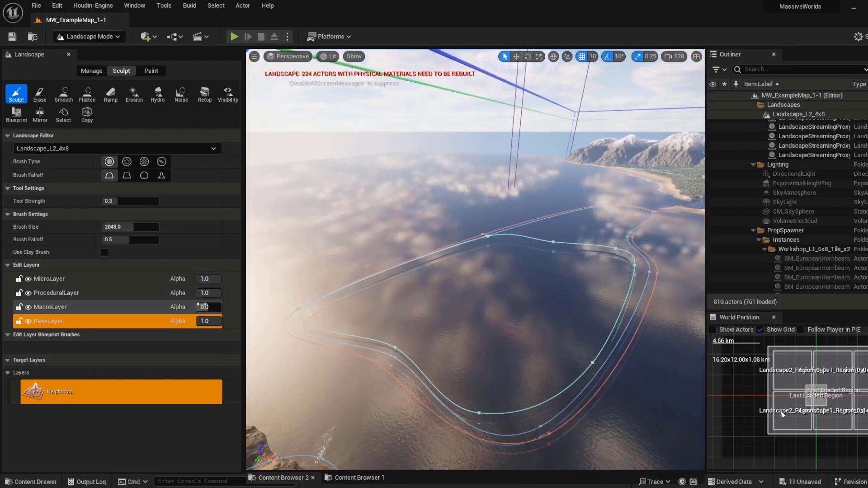
{"action": "type", "text": "1"}
{"action": "key", "text": "Return"}
{"action": "right_click_drag", "start_coordinate": [258, 304], "coordinate": [669, 404]}
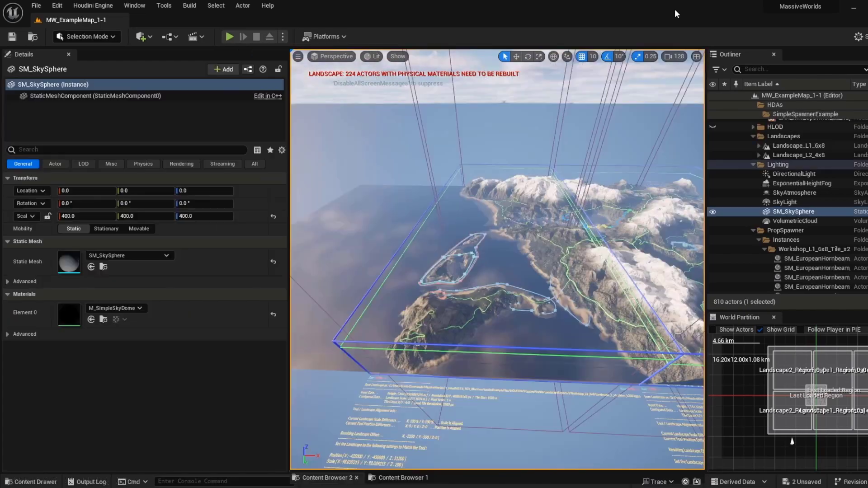
Switch to the workshop presentation and show the Datatables slide
{"action": "key", "text": "Right"}
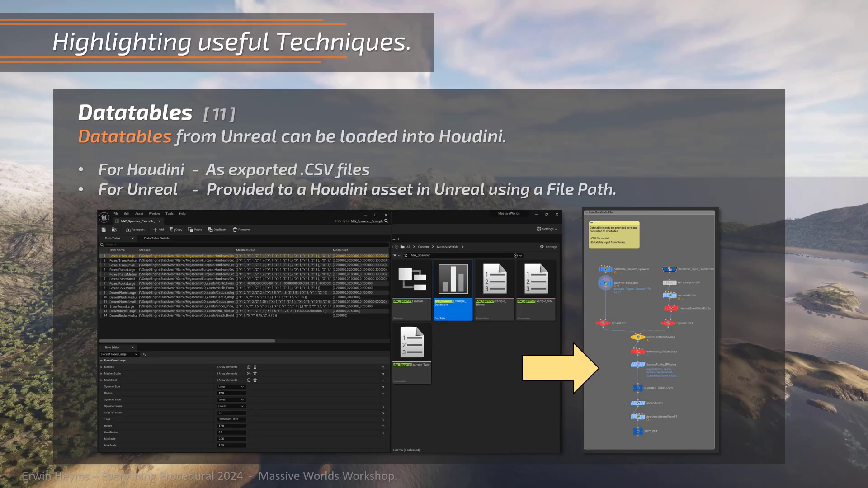
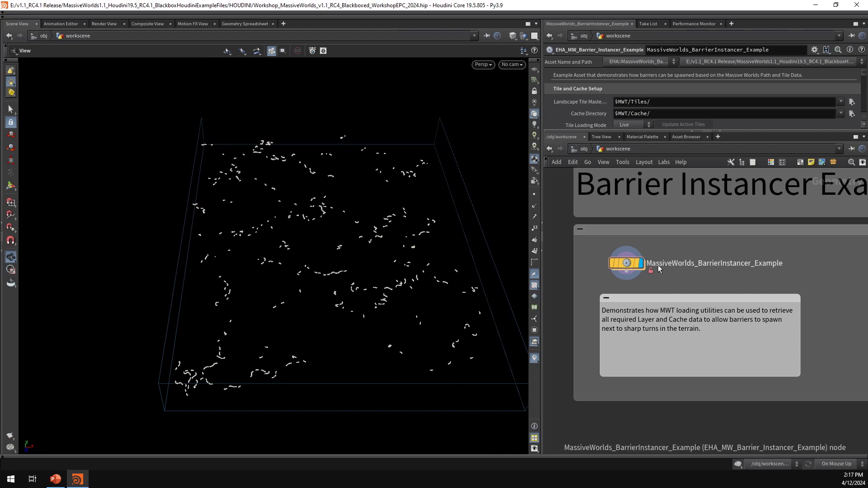
Go inside the MassiveWorlds_BarrierInstancer_Example asset and frame its path network
{"action": "double_click", "coordinate": [627, 265]}
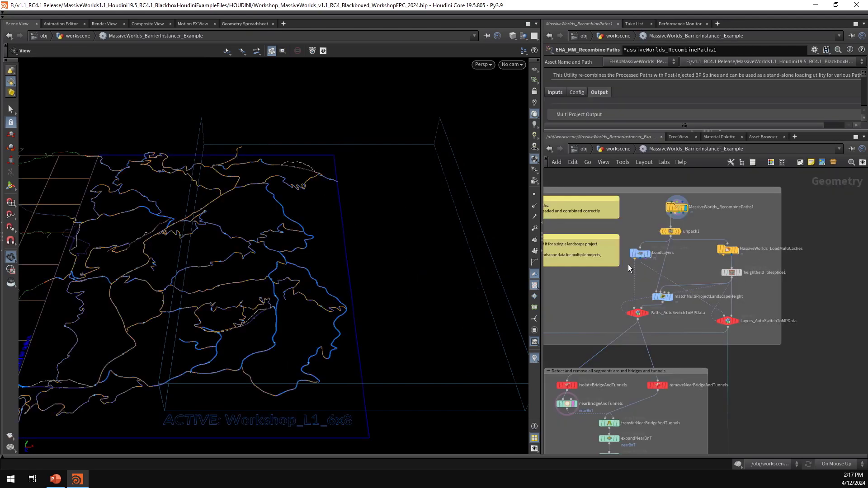
{"action": "right_click_drag", "start_coordinate": [205, 233], "coordinate": [229, 229]}
{"action": "middle_click_drag", "start_coordinate": [229, 229], "coordinate": [299, 216]}
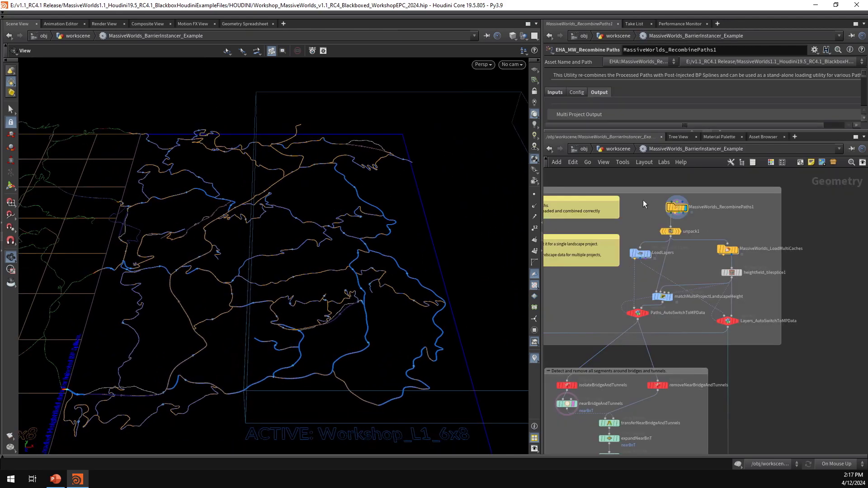
Inspect the recombined path curves from MassiveWorlds_RecombinePaths1 up close, including their widths and direction markers
{"action": "left_click", "coordinate": [684, 206]}
{"action": "left_click", "coordinate": [524, 36]}
{"action": "left_click", "coordinate": [535, 65]}
{"action": "right_click_drag", "start_coordinate": [379, 209], "coordinate": [303, 215]}
{"action": "middle_click_drag", "start_coordinate": [302, 215], "coordinate": [324, 217]}
{"action": "left_click_drag", "start_coordinate": [324, 218], "coordinate": [313, 212]}
{"action": "right_click_drag", "start_coordinate": [291, 213], "coordinate": [469, 239]}
{"action": "right_click_drag", "start_coordinate": [377, 106], "coordinate": [790, 167]}
{"action": "middle_click_drag", "start_coordinate": [378, 186], "coordinate": [368, 281]}
{"action": "left_click_drag", "start_coordinate": [368, 281], "coordinate": [370, 196]}
{"action": "scroll", "coordinate": [721, 227], "scroll_direction": "up", "scroll_amount": 4}
{"action": "middle_click_drag", "start_coordinate": [782, 232], "coordinate": [739, 234]}
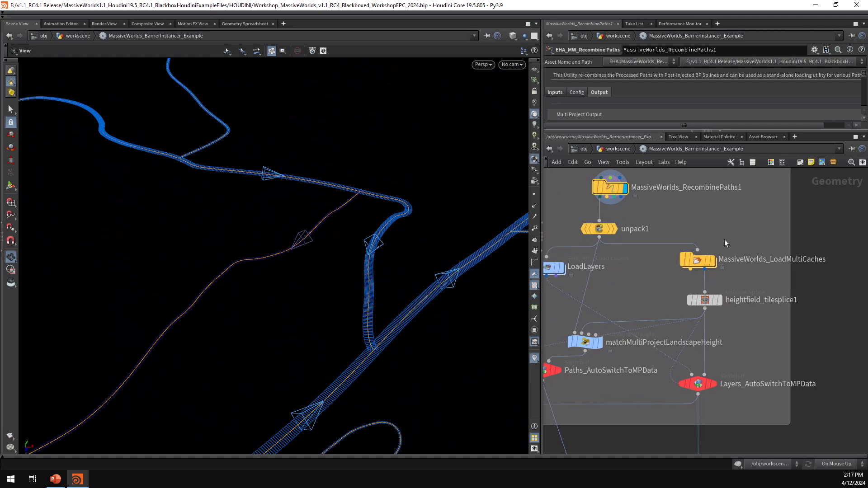
Display the heightfield_tilesplice1 terrain and review the Composite_PostProc and Composite_PreProc sample layers of MassiveWorlds_LoadMultiCaches
{"action": "left_click", "coordinate": [720, 301]}
{"action": "left_click_drag", "start_coordinate": [248, 257], "coordinate": [364, 297]}
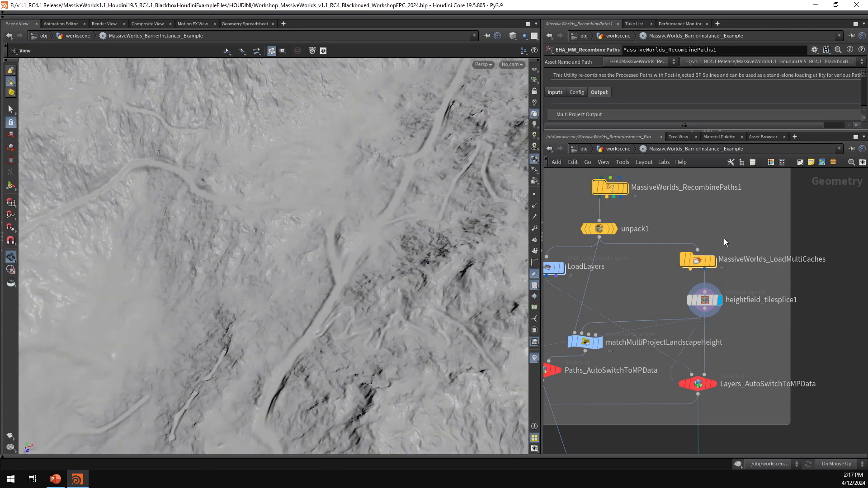
{"action": "left_click", "coordinate": [699, 261]}
{"action": "left_click_drag", "start_coordinate": [746, 130], "coordinate": [746, 327]}
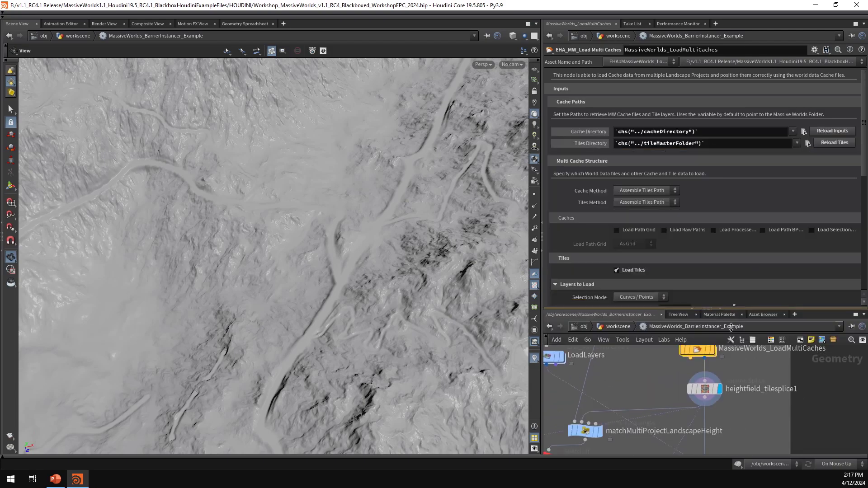
{"action": "scroll", "coordinate": [579, 207], "scroll_direction": "down", "scroll_amount": 3}
{"action": "scroll", "coordinate": [583, 211], "scroll_direction": "down", "scroll_amount": 3}
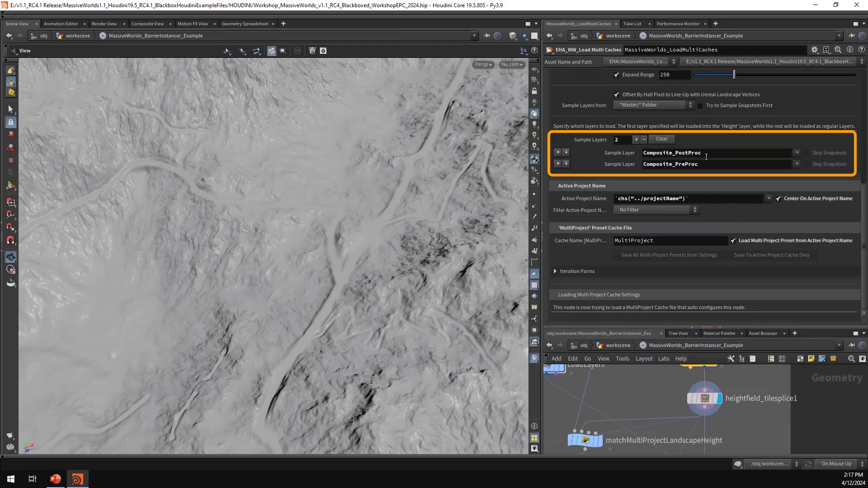
{"action": "left_click", "coordinate": [706, 157]}
{"action": "left_click_drag", "start_coordinate": [785, 328], "coordinate": [780, 129]}
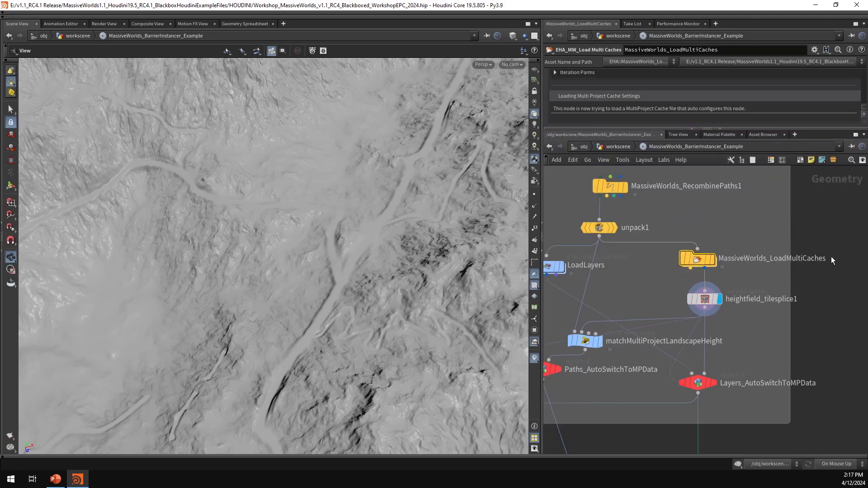
Select Paths_AutoSwitchToMPData and display the paths it outputs
{"action": "scroll", "coordinate": [825, 234], "scroll_direction": "down", "scroll_amount": 3}
{"action": "scroll", "coordinate": [699, 238], "scroll_direction": "up", "scroll_amount": 5}
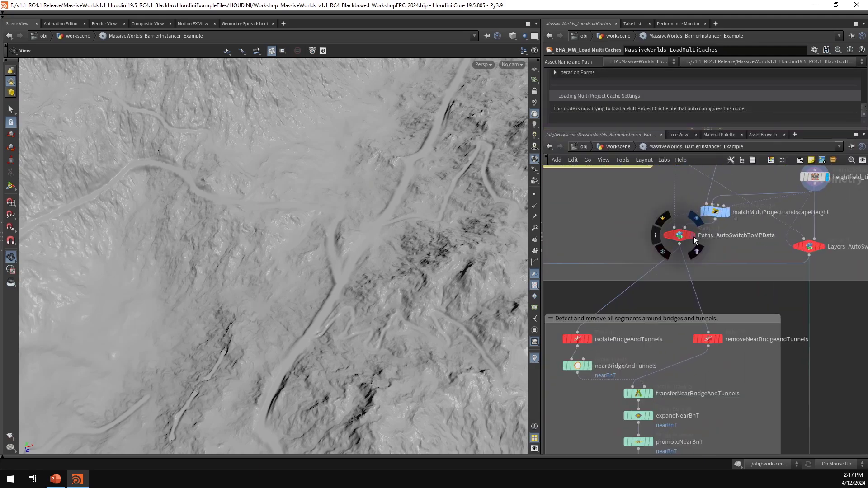
{"action": "left_click", "coordinate": [693, 235]}
{"action": "left_click", "coordinate": [680, 235]}
{"action": "scroll", "coordinate": [387, 193], "scroll_direction": "down", "scroll_amount": 10}
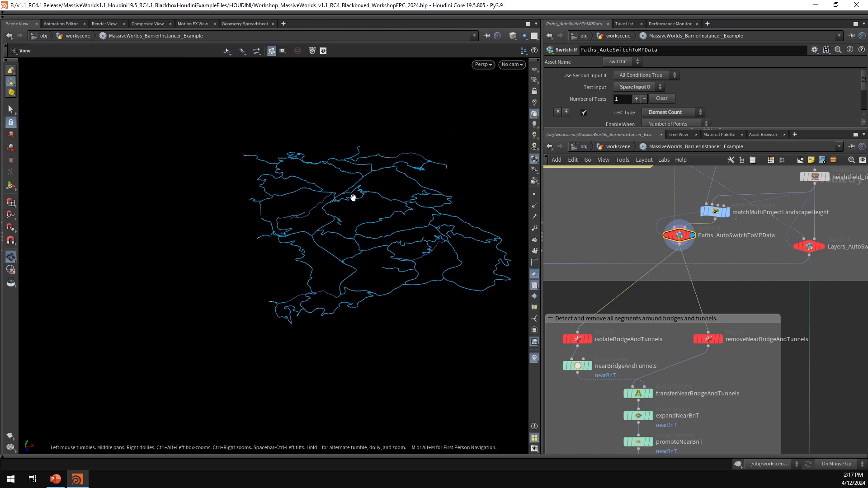
Display attribpromote1 to examine the sharp corners marked along the paths
{"action": "scroll", "coordinate": [592, 241], "scroll_direction": "down", "scroll_amount": 5}
{"action": "middle_click_drag", "start_coordinate": [726, 294], "coordinate": [774, 217]}
{"action": "middle_click_drag", "start_coordinate": [771, 253], "coordinate": [769, 146]}
{"action": "scroll", "coordinate": [682, 294], "scroll_direction": "up", "scroll_amount": 1}
{"action": "scroll", "coordinate": [683, 294], "scroll_direction": "up", "scroll_amount": 3}
{"action": "scroll", "coordinate": [466, 221], "scroll_direction": "up", "scroll_amount": 5}
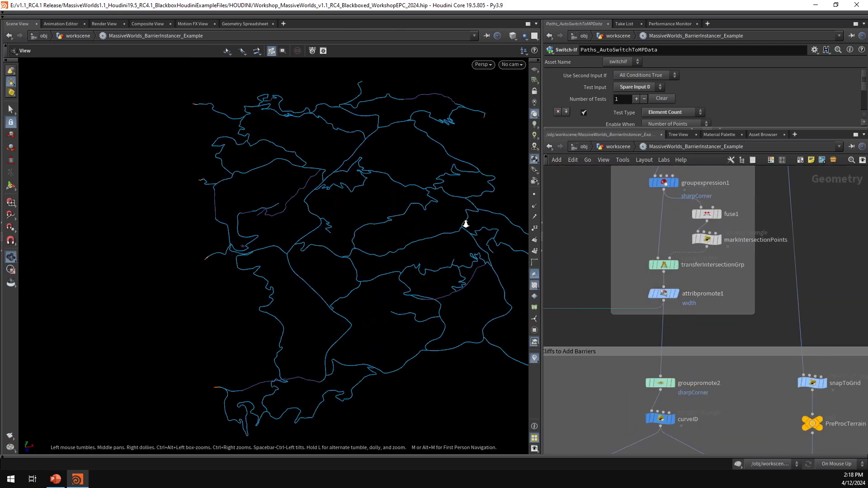
{"action": "left_click", "coordinate": [678, 295]}
{"action": "scroll", "coordinate": [317, 203], "scroll_direction": "up", "scroll_amount": 6}
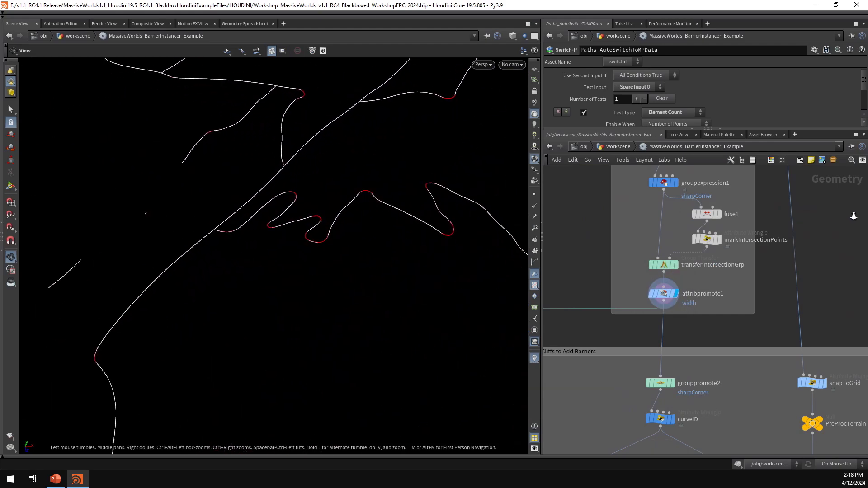
Display mergeSides3 to inspect the curves offset to both sides of the roads
{"action": "scroll", "coordinate": [784, 290], "scroll_direction": "down", "scroll_amount": 5}
{"action": "middle_click_drag", "start_coordinate": [772, 309], "coordinate": [777, 208]}
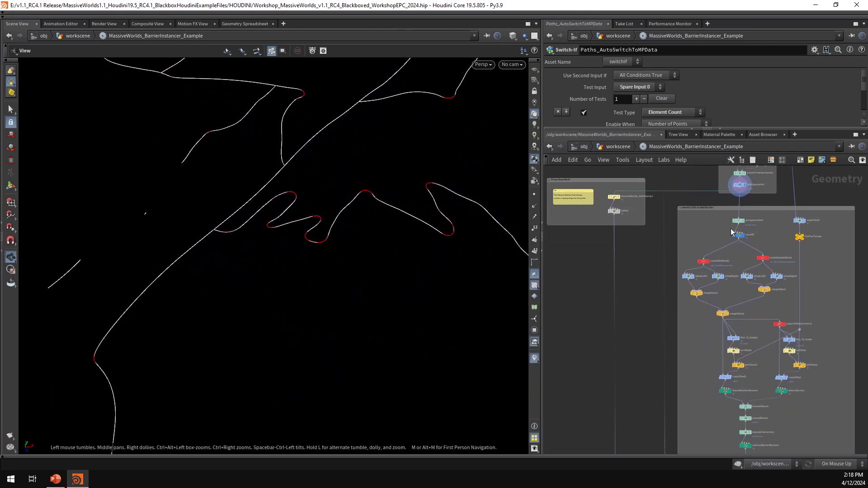
{"action": "middle_click_drag", "start_coordinate": [656, 297], "coordinate": [617, 253]}
{"action": "scroll", "coordinate": [679, 267], "scroll_direction": "up", "scroll_amount": 6}
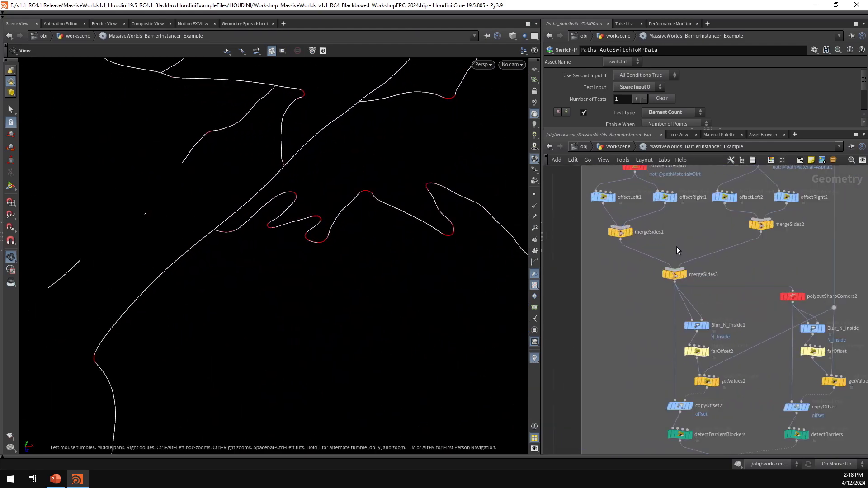
{"action": "left_click", "coordinate": [681, 273]}
{"action": "scroll", "coordinate": [389, 235], "scroll_direction": "up", "scroll_amount": 5}
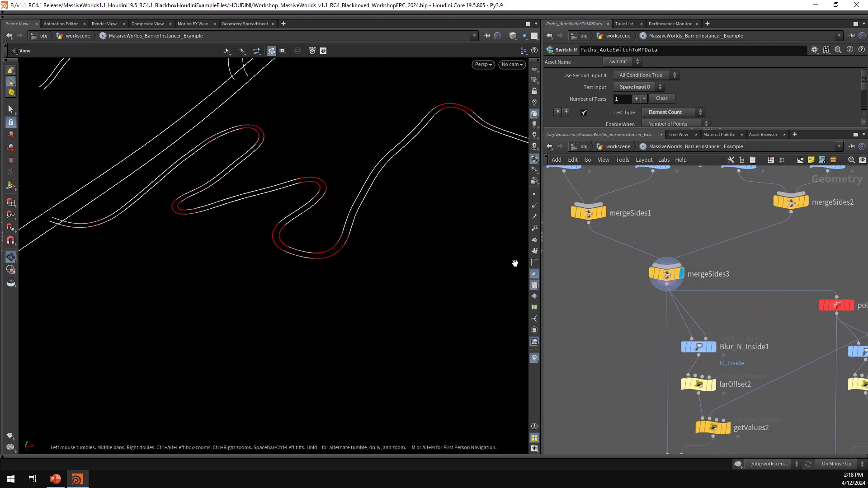
Display polycut_Barriers to inspect the curve segments cut out for barriers
{"action": "scroll", "coordinate": [768, 267], "scroll_direction": "down", "scroll_amount": 5}
{"action": "middle_click_drag", "start_coordinate": [768, 268], "coordinate": [741, 191]}
{"action": "scroll", "coordinate": [690, 330], "scroll_direction": "down", "scroll_amount": 3}
{"action": "middle_click_drag", "start_coordinate": [673, 355], "coordinate": [653, 282]}
{"action": "scroll", "coordinate": [692, 349], "scroll_direction": "up", "scroll_amount": 6}
{"action": "middle_click_drag", "start_coordinate": [704, 353], "coordinate": [788, 334]}
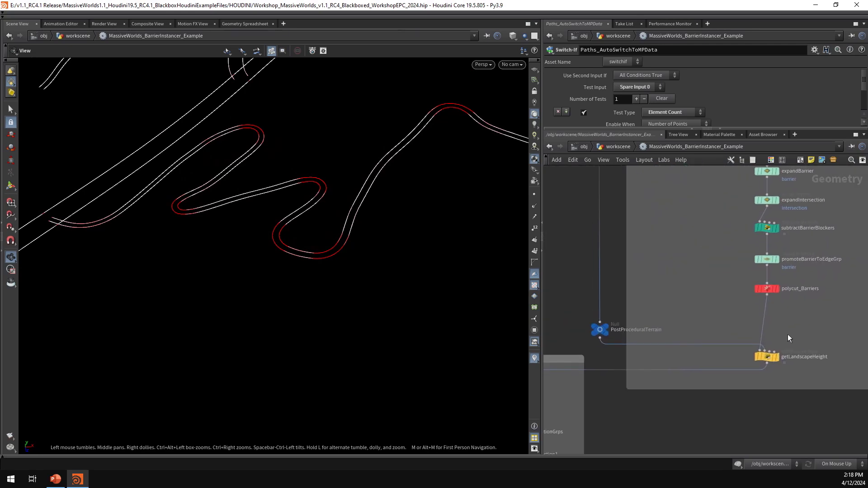
{"action": "left_click", "coordinate": [778, 290]}
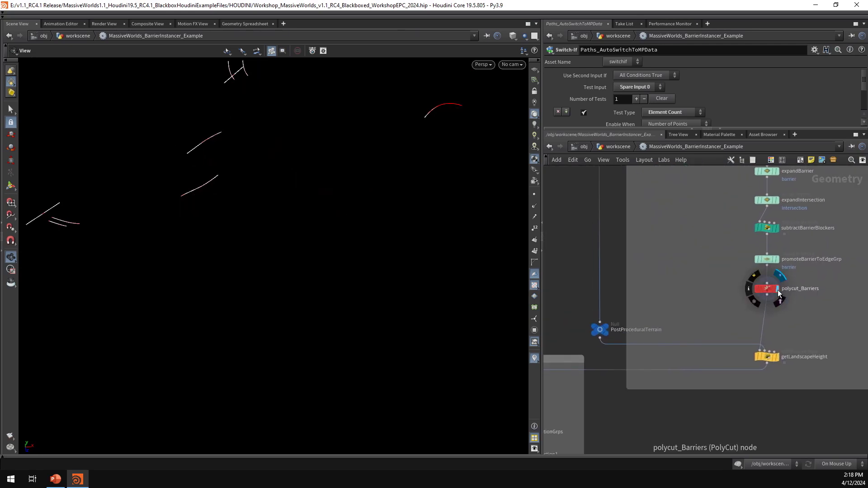
Show heightfield_tilesplice1 as a template behind the barrier segments and inspect a roadside segment against the terrain
{"action": "scroll", "coordinate": [390, 229], "scroll_direction": "down", "scroll_amount": 5}
{"action": "middle_click_drag", "start_coordinate": [390, 229], "coordinate": [361, 251]}
{"action": "scroll", "coordinate": [697, 278], "scroll_direction": "down", "scroll_amount": 5}
{"action": "middle_click_drag", "start_coordinate": [723, 177], "coordinate": [723, 231]}
{"action": "scroll", "coordinate": [717, 221], "scroll_direction": "up", "scroll_amount": 5}
{"action": "mouse_move", "coordinate": [712, 215]}
{"action": "scroll", "coordinate": [719, 218], "scroll_direction": "up", "scroll_amount": 3}
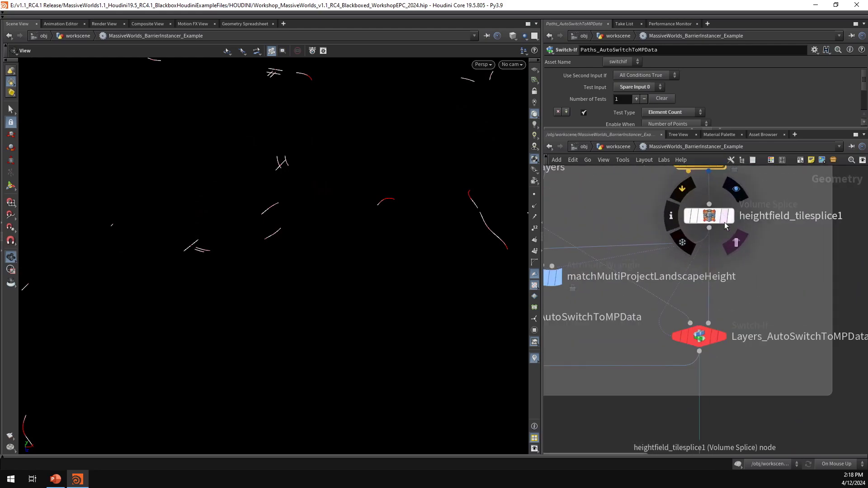
{"action": "left_click", "coordinate": [724, 230]}
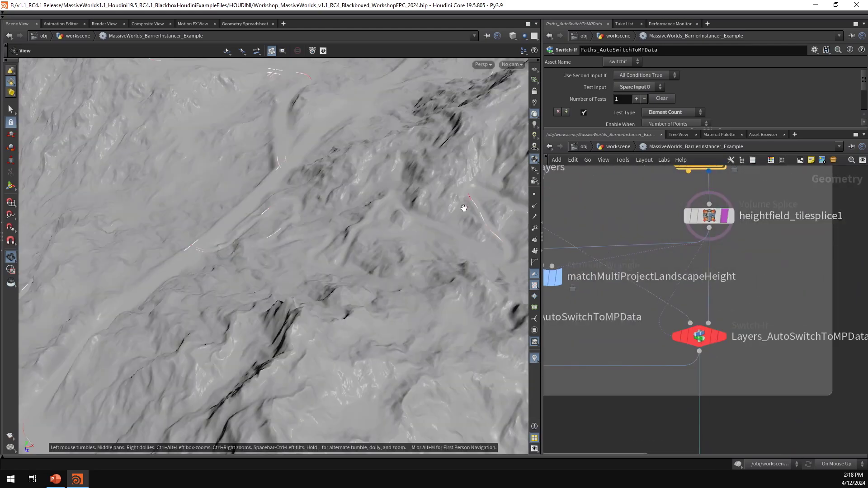
{"action": "scroll", "coordinate": [452, 238], "scroll_direction": "up", "scroll_amount": 10}
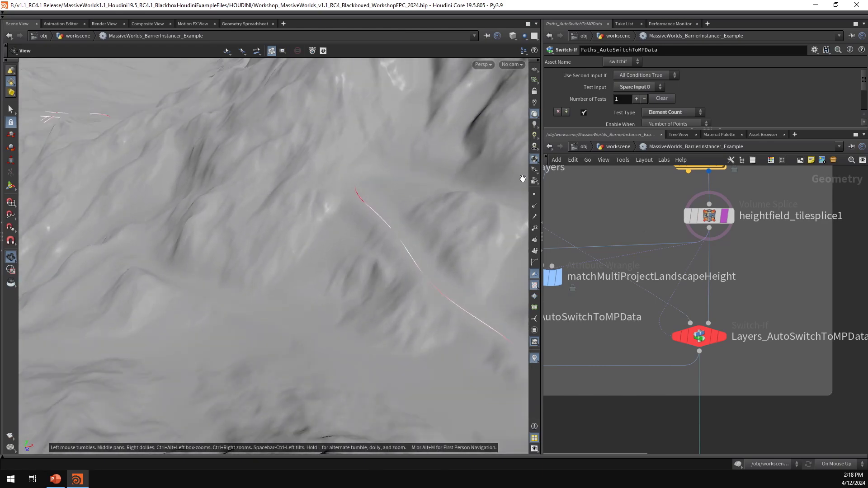
Display getLandscapeHeight to check the barrier segments against the landscape surface
{"action": "scroll", "coordinate": [711, 259], "scroll_direction": "down", "scroll_amount": 8}
{"action": "middle_click_drag", "start_coordinate": [783, 277], "coordinate": [791, 119]}
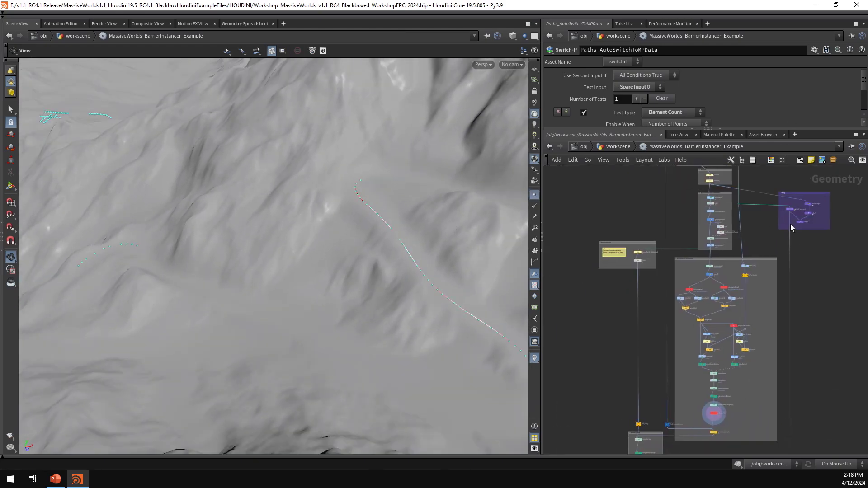
{"action": "middle_click_drag", "start_coordinate": [804, 344], "coordinate": [812, 227]}
{"action": "scroll", "coordinate": [724, 315], "scroll_direction": "up", "scroll_amount": 6}
{"action": "left_click", "coordinate": [718, 303]}
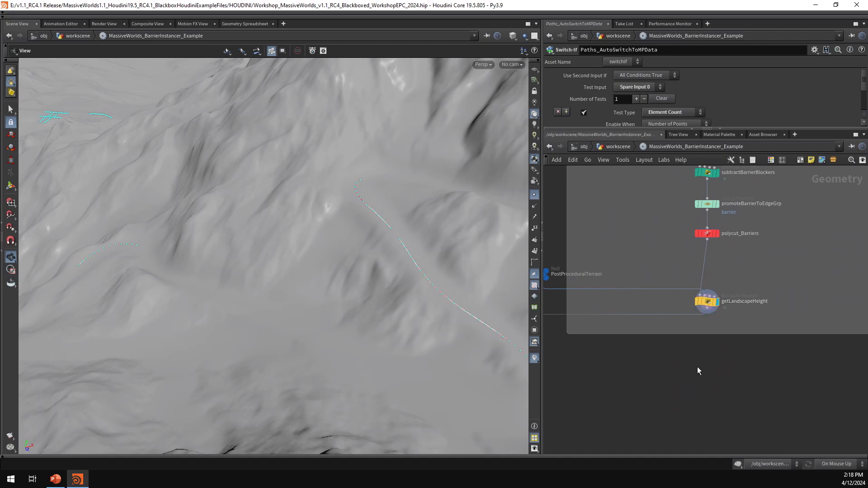
Display promoteName to inspect the final barrier segments resampled to NURBS
{"action": "middle_click_drag", "start_coordinate": [669, 392], "coordinate": [808, 252]}
{"action": "scroll", "coordinate": [808, 251], "scroll_direction": "down", "scroll_amount": 3}
{"action": "middle_click_drag", "start_coordinate": [737, 294], "coordinate": [775, 229]}
{"action": "scroll", "coordinate": [681, 322], "scroll_direction": "up", "scroll_amount": 4}
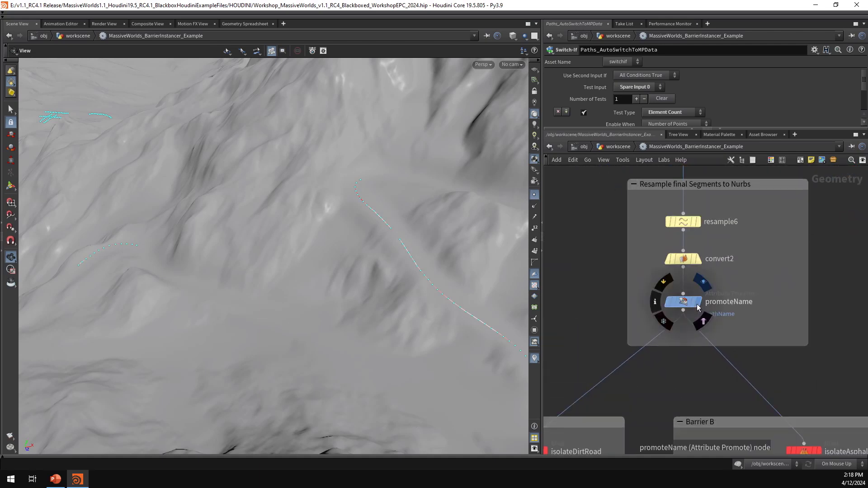
{"action": "middle_click_drag", "start_coordinate": [737, 263], "coordinate": [704, 361]}
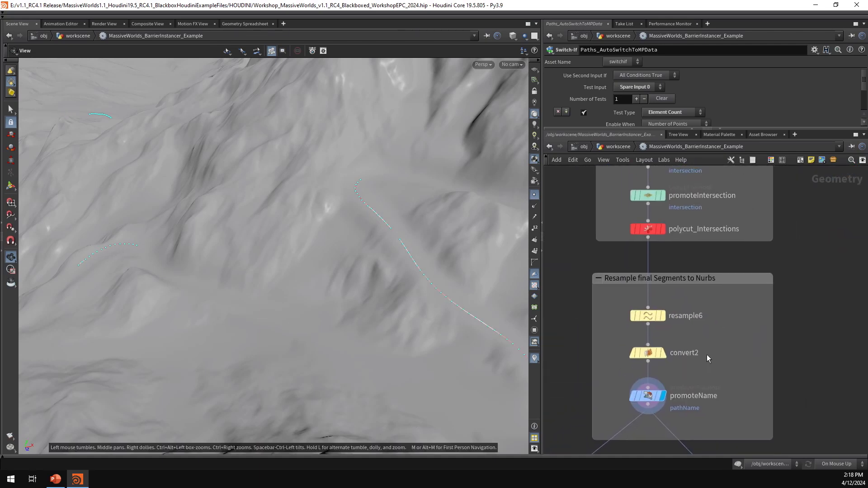
Display merge4 to inspect the combined spawn points of both barrier types along the road
{"action": "scroll", "coordinate": [711, 329], "scroll_direction": "down", "scroll_amount": 3}
{"action": "middle_click_drag", "start_coordinate": [785, 439], "coordinate": [805, 246]}
{"action": "middle_click_drag", "start_coordinate": [740, 392], "coordinate": [726, 301]}
{"action": "scroll", "coordinate": [664, 392], "scroll_direction": "up", "scroll_amount": 4}
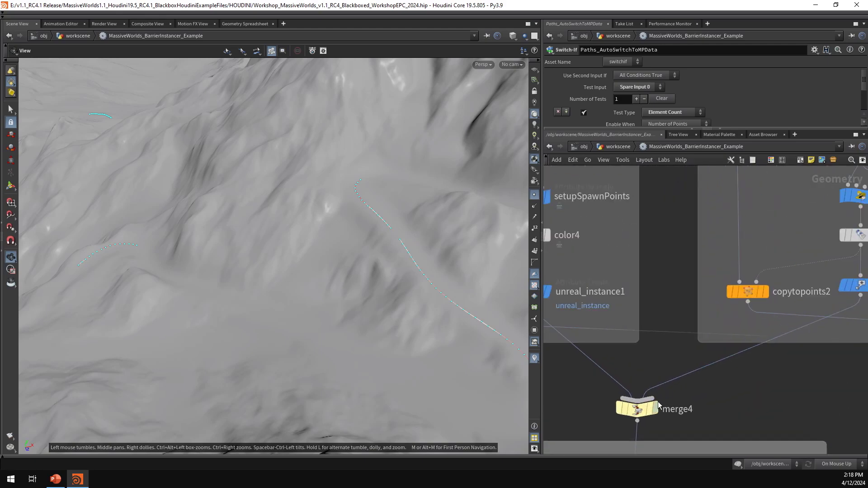
{"action": "right_click_drag", "start_coordinate": [409, 254], "coordinate": [461, 255]}
{"action": "left_click_drag", "start_coordinate": [444, 274], "coordinate": [428, 244]}
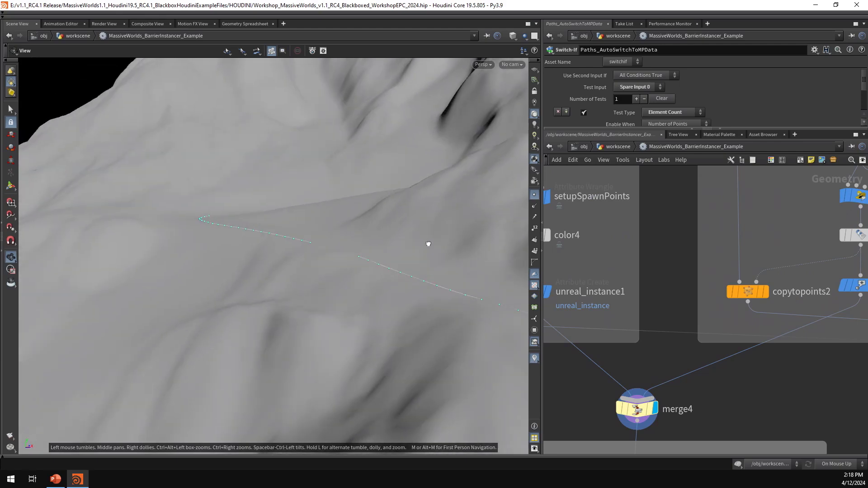
Select and display the output1 node at the end of the network and view its result over the terrain
{"action": "scroll", "coordinate": [708, 364], "scroll_direction": "down", "scroll_amount": 5}
{"action": "middle_click_drag", "start_coordinate": [758, 365], "coordinate": [770, 203]}
{"action": "scroll", "coordinate": [711, 302], "scroll_direction": "up", "scroll_amount": 4}
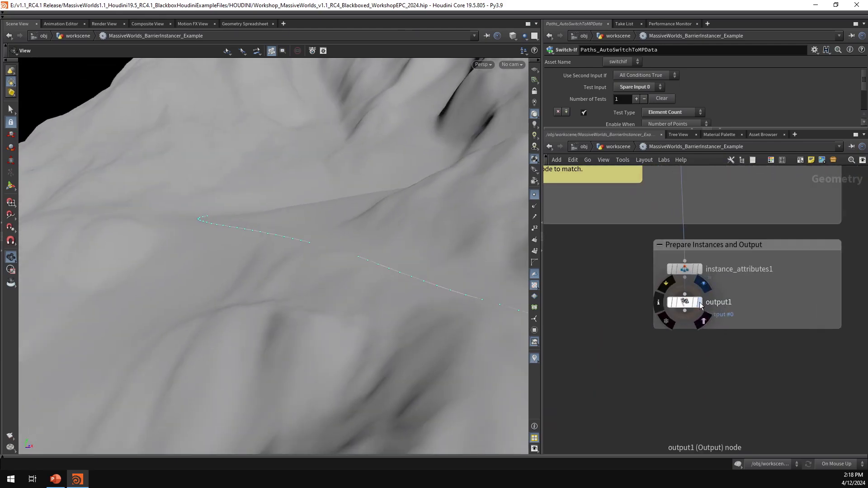
{"action": "left_click", "coordinate": [686, 300]}
{"action": "scroll", "coordinate": [748, 282], "scroll_direction": "down", "scroll_amount": 4}
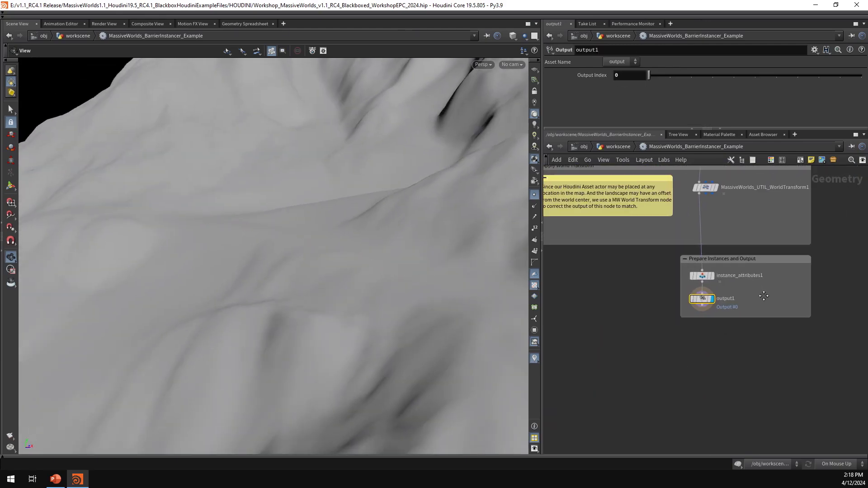
{"action": "left_click_drag", "start_coordinate": [411, 247], "coordinate": [241, 246]}
{"action": "right_click_drag", "start_coordinate": [241, 245], "coordinate": [391, 235]}
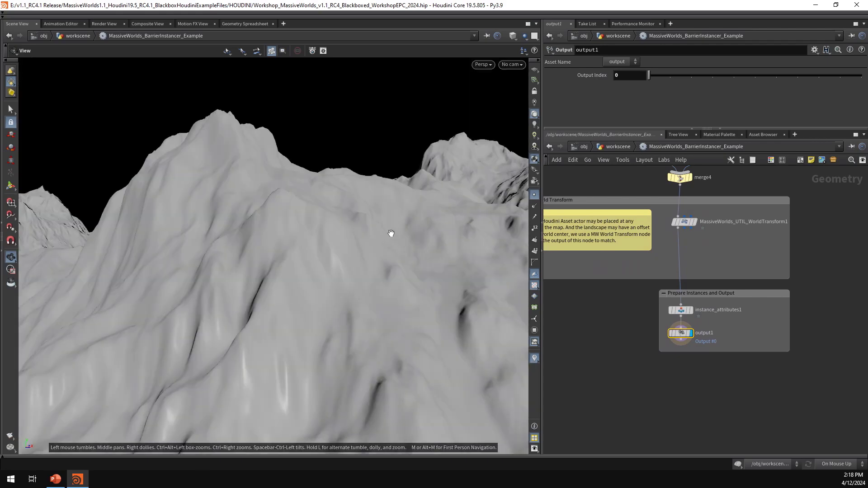
{"action": "left_click_drag", "start_coordinate": [392, 235], "coordinate": [398, 289]}
Switch to the Unreal Editor and fly down to the asphalt road lined with a metal guardrail
{"action": "key", "text": "alt+Tab"}
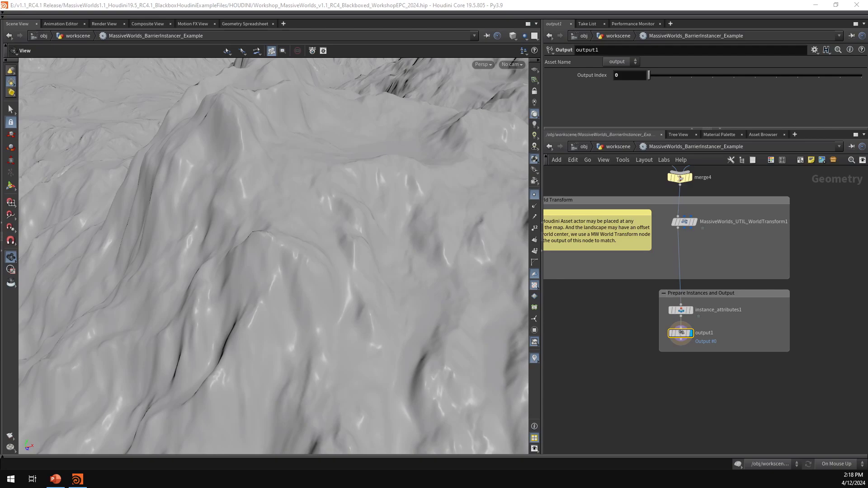
{"action": "left_click_drag", "start_coordinate": [867, 24], "coordinate": [446, 51]}
{"action": "left_click", "coordinate": [709, 52]}
{"action": "left_click_drag", "start_coordinate": [489, 286], "coordinate": [486, 378]}
{"action": "right_click_drag", "start_coordinate": [470, 253], "coordinate": [561, 249]}
{"action": "right_click_drag", "start_coordinate": [371, 211], "coordinate": [561, 206]}
{"action": "key", "text": "w"}
{"action": "key", "text": "w"}
{"action": "key", "text": "w"}
{"action": "key", "text": "w"}
{"action": "key", "text": "w"}
{"action": "right_click_drag", "start_coordinate": [447, 210], "coordinate": [384, 199]}
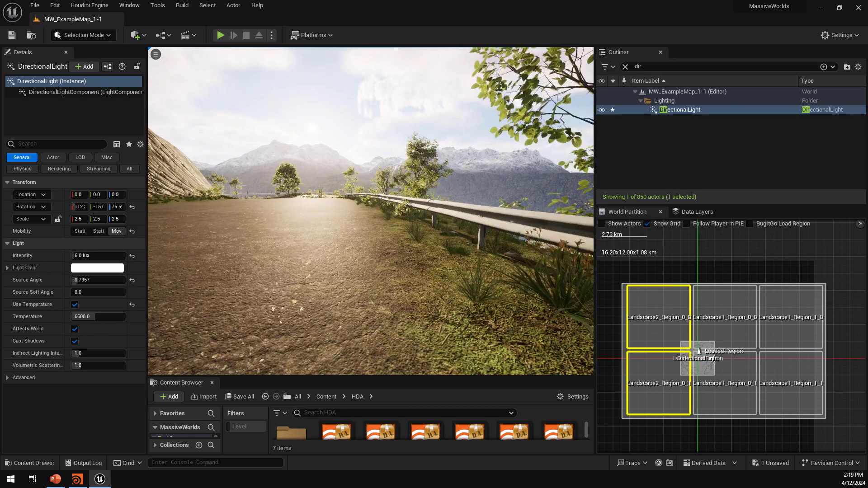
Follow the metal guardrail along the asphalt road to inspect the spawned barriers
{"action": "right_click_drag", "start_coordinate": [480, 257], "coordinate": [485, 261]}
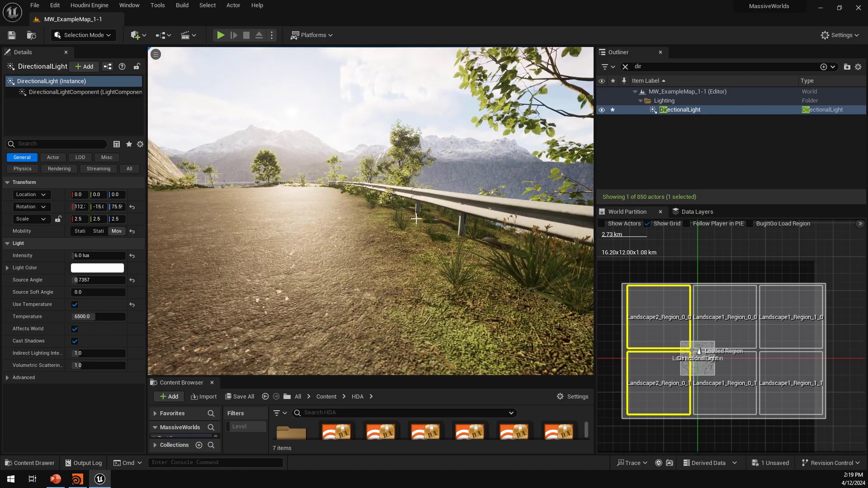
{"action": "right_click_drag", "start_coordinate": [383, 204], "coordinate": [375, 206]}
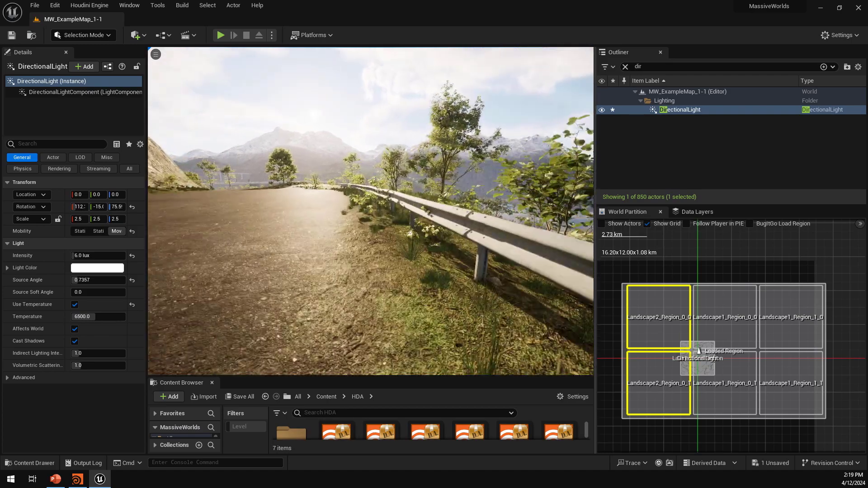
{"action": "key", "text": "w"}
{"action": "key", "text": "w"}
{"action": "key", "text": "w"}
{"action": "right_click_drag", "start_coordinate": [375, 206], "coordinate": [352, 207]}
{"action": "key", "text": "q"}
{"action": "key", "text": "w"}
{"action": "key", "text": "w"}
Inspect the barriers spawned along the dirt road's curve and the surrounding hillside roads
{"action": "right_click_drag", "start_coordinate": [420, 264], "coordinate": [561, 278]}
{"action": "key", "text": "a"}
{"action": "right_click_drag", "start_coordinate": [371, 211], "coordinate": [299, 251]}
{"action": "key", "text": "s"}
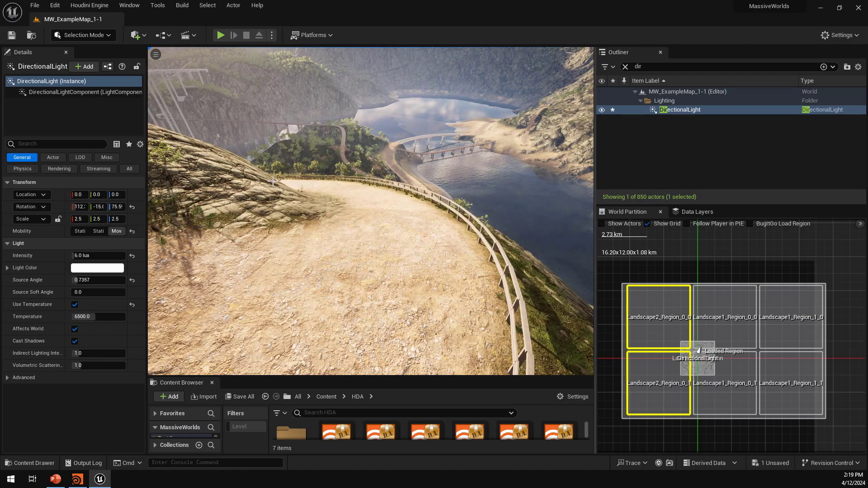
{"action": "key", "text": "s"}
{"action": "right_click_drag", "start_coordinate": [371, 210], "coordinate": [213, 201]}
{"action": "key", "text": "w"}
{"action": "key", "text": "s"}
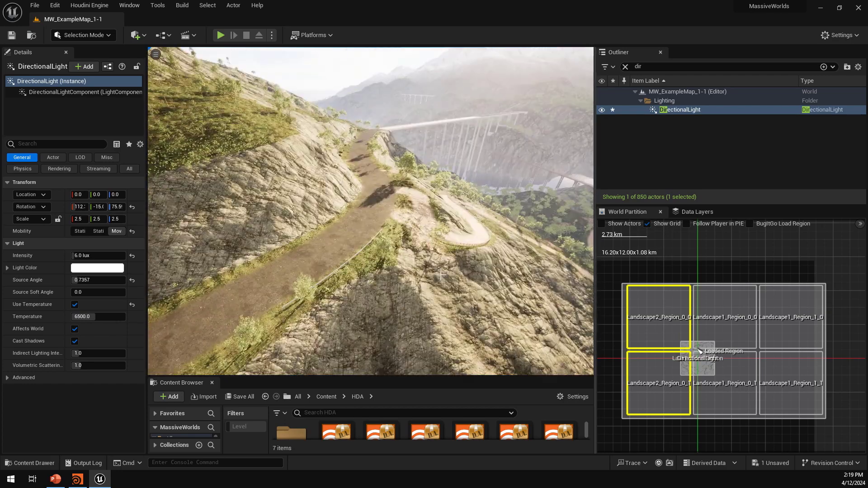
Switch to Houdini, go up to the workscene network, and select and display the MassiveWorlds_SimpleSpawner_Example node under curve4
{"action": "left_click", "coordinate": [78, 479]}
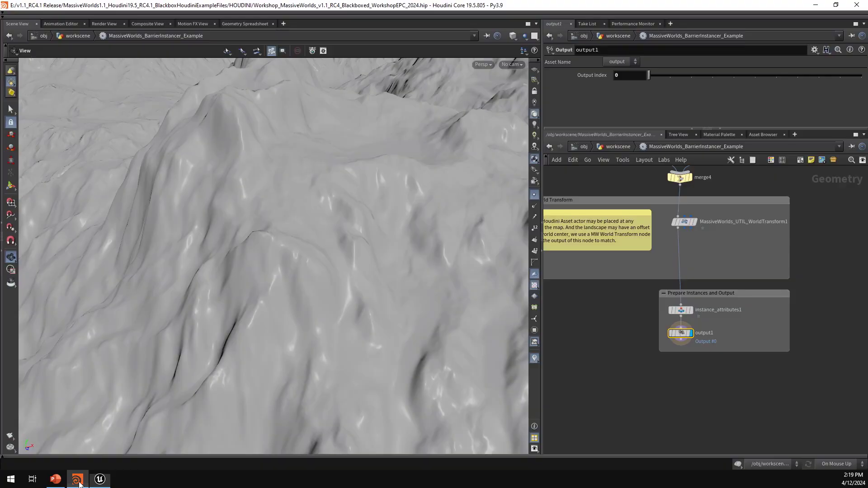
{"action": "left_click", "coordinate": [625, 148]}
{"action": "scroll", "coordinate": [805, 269], "scroll_direction": "down", "scroll_amount": 3}
{"action": "middle_click_drag", "start_coordinate": [805, 270], "coordinate": [594, 276]}
{"action": "scroll", "coordinate": [754, 283], "scroll_direction": "up", "scroll_amount": 3}
{"action": "scroll", "coordinate": [753, 282], "scroll_direction": "up", "scroll_amount": 2}
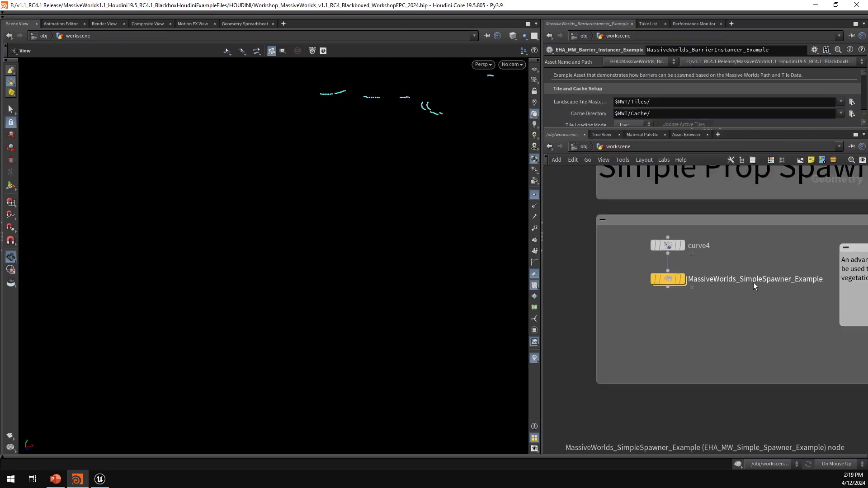
{"action": "left_click", "coordinate": [681, 272]}
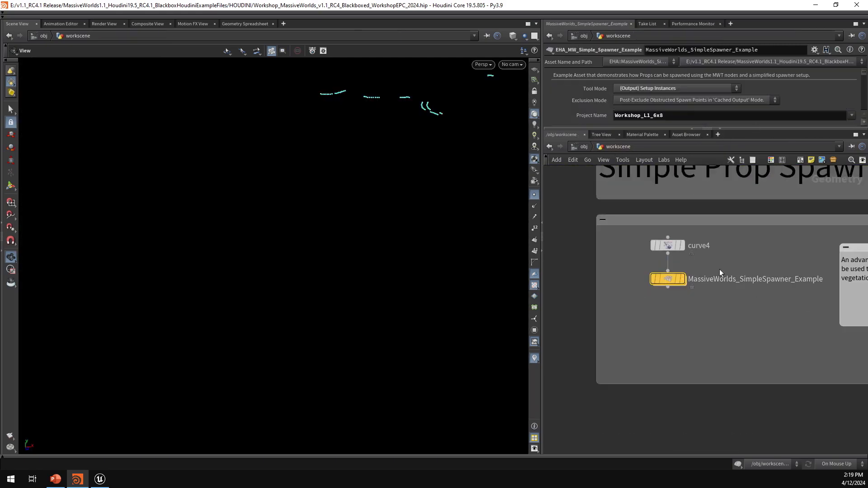
{"action": "mouse_move", "coordinate": [684, 280]}
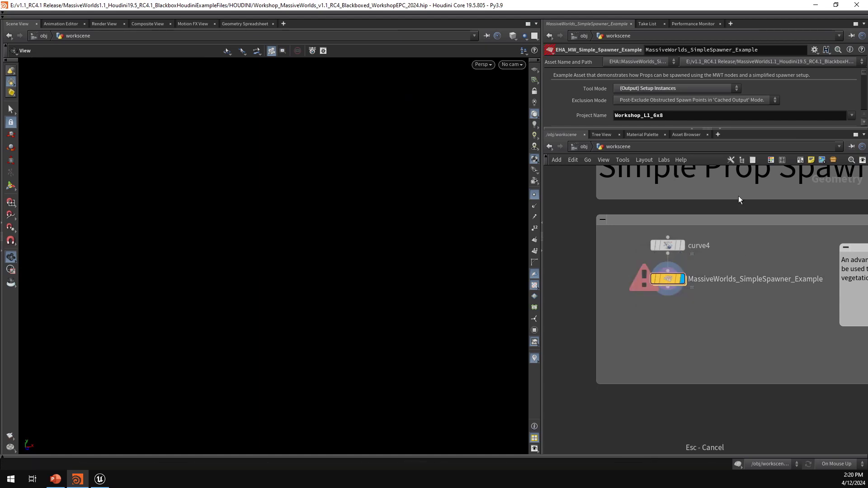
Enlarge the simple spawner's parameter area and set its Spawning Area to By Tile ID
{"action": "left_click_drag", "start_coordinate": [728, 130], "coordinate": [728, 304]}
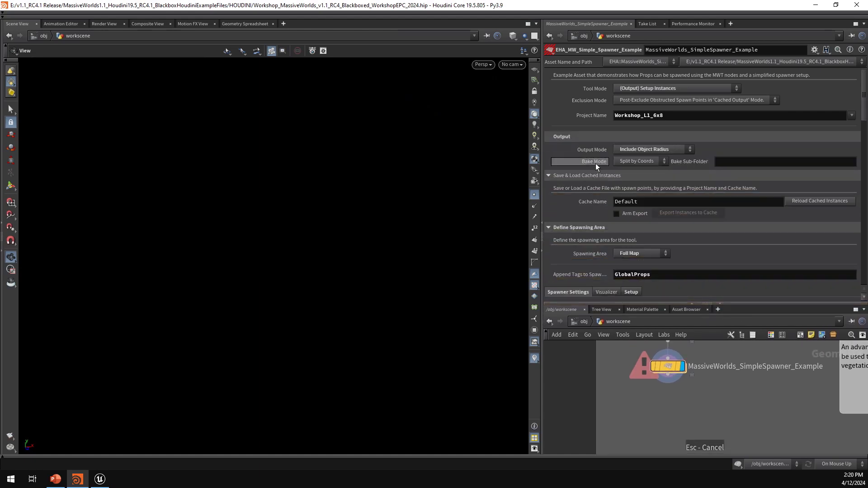
{"action": "scroll", "coordinate": [601, 167], "scroll_direction": "down", "scroll_amount": 4}
{"action": "left_click", "coordinate": [639, 172]}
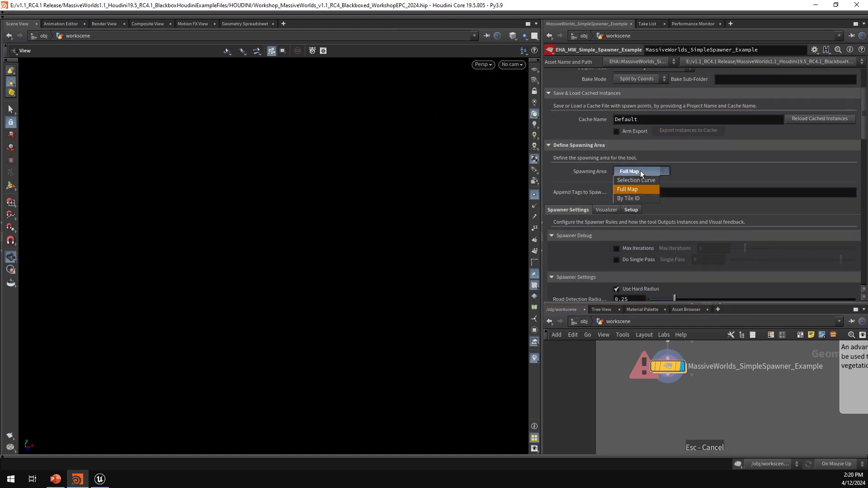
{"action": "left_click", "coordinate": [639, 199]}
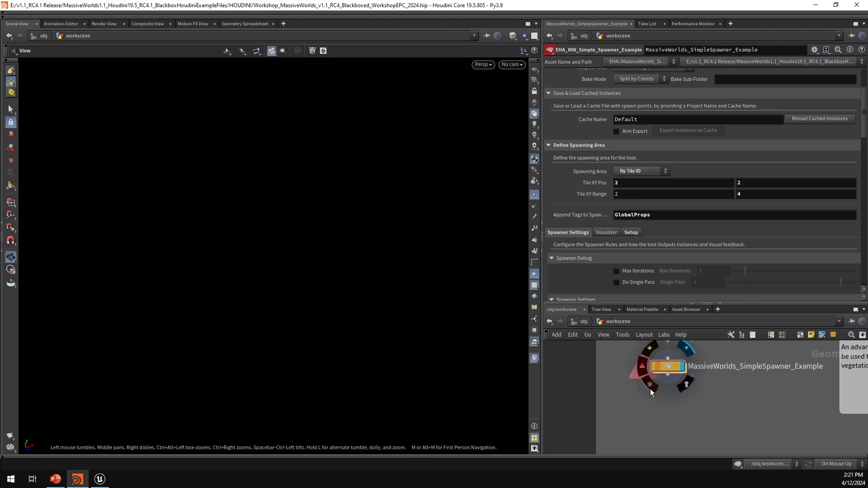
{"action": "left_click", "coordinate": [650, 388]}
{"action": "left_click", "coordinate": [665, 418]}
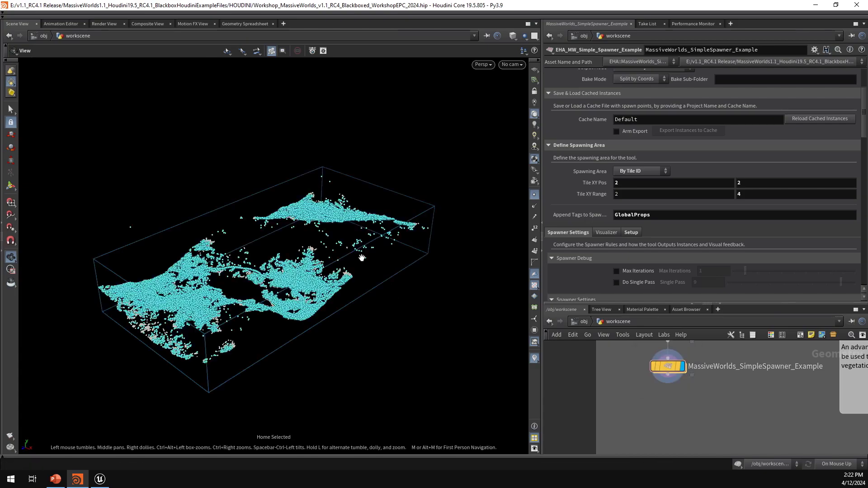
Turn off the point display and get a closer view of the spawned instances across the terrain tiles
{"action": "right_click_drag", "start_coordinate": [359, 244], "coordinate": [402, 254]}
{"action": "left_click_drag", "start_coordinate": [401, 254], "coordinate": [407, 285]}
{"action": "right_click_drag", "start_coordinate": [407, 285], "coordinate": [445, 316]}
{"action": "left_click", "coordinate": [534, 195]}
{"action": "left_click_drag", "start_coordinate": [289, 308], "coordinate": [235, 266]}
{"action": "left_click_drag", "start_coordinate": [335, 327], "coordinate": [452, 226]}
Expand Settings 12 of the DesertPlantsLarge spawning rule and examine its density, zone, noise and altitude parameters
{"action": "scroll", "coordinate": [586, 171], "scroll_direction": "down", "scroll_amount": 5}
{"action": "scroll", "coordinate": [587, 171], "scroll_direction": "down", "scroll_amount": 5}
{"action": "scroll", "coordinate": [606, 156], "scroll_direction": "down", "scroll_amount": 10}
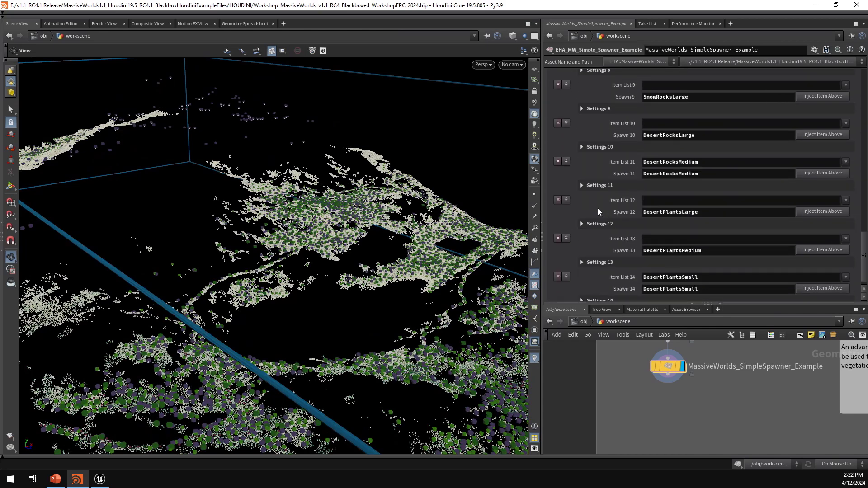
{"action": "scroll", "coordinate": [588, 222], "scroll_direction": "down", "scroll_amount": 2}
{"action": "left_click", "coordinate": [582, 207]}
{"action": "scroll", "coordinate": [581, 195], "scroll_direction": "down", "scroll_amount": 2}
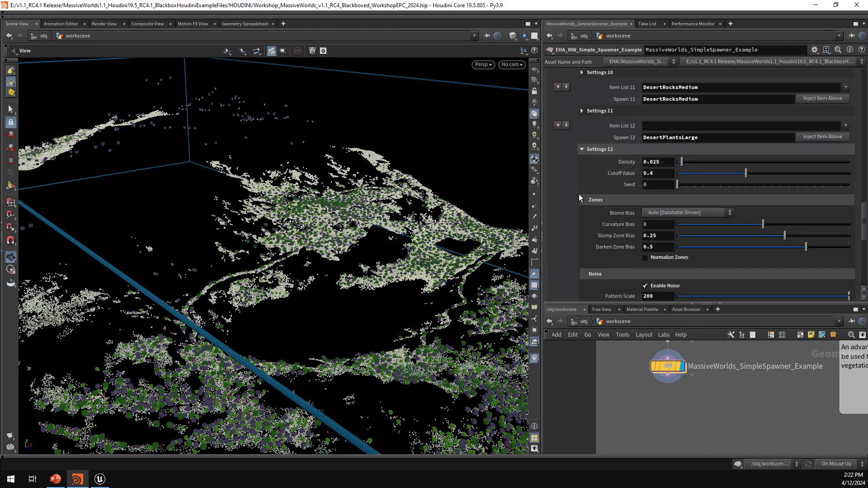
{"action": "scroll", "coordinate": [579, 192], "scroll_direction": "down", "scroll_amount": 5}
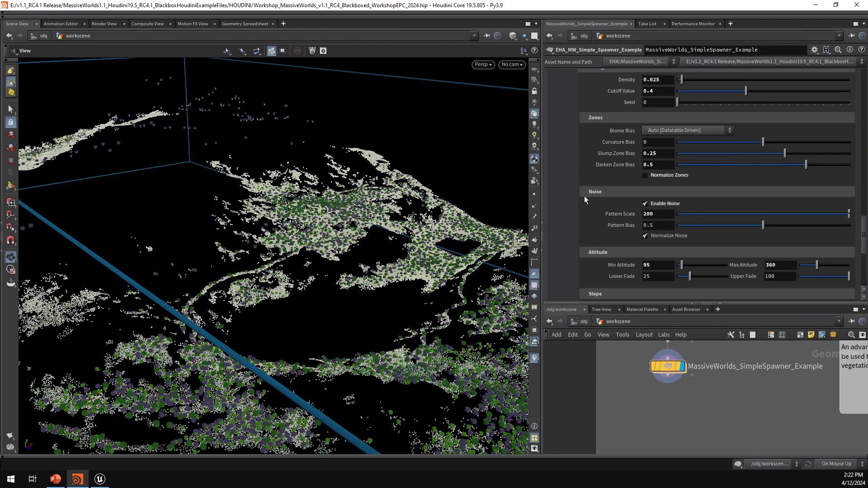
{"action": "scroll", "coordinate": [583, 204], "scroll_direction": "up", "scroll_amount": 7}
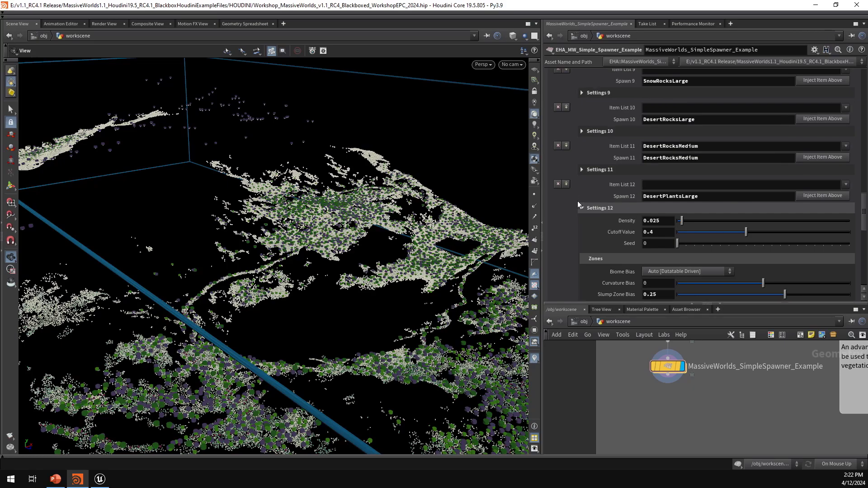
Review the Biome Bias options of the DesertPlantsLarge rule without changing the choice
{"action": "left_click", "coordinate": [581, 208]}
{"action": "left_click_drag", "start_coordinate": [371, 235], "coordinate": [343, 213]}
{"action": "left_click", "coordinate": [582, 208]}
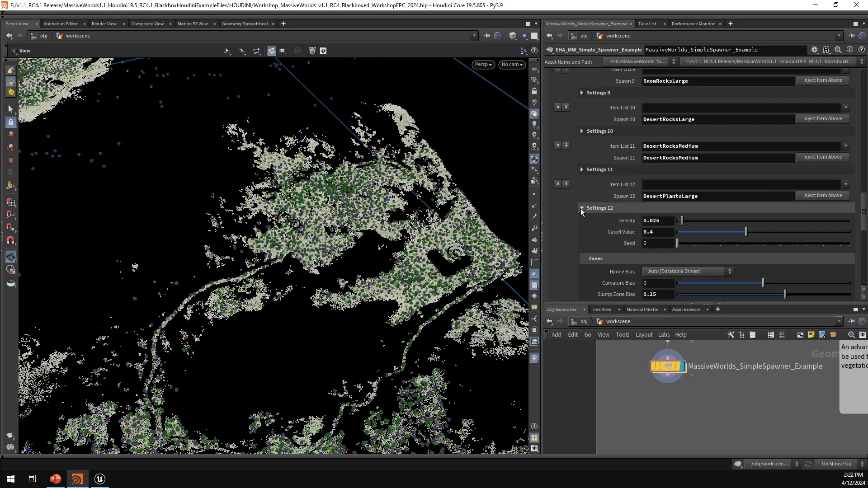
{"action": "scroll", "coordinate": [576, 217], "scroll_direction": "down", "scroll_amount": 3}
{"action": "scroll", "coordinate": [575, 222], "scroll_direction": "down", "scroll_amount": 2}
{"action": "left_click", "coordinate": [685, 131]}
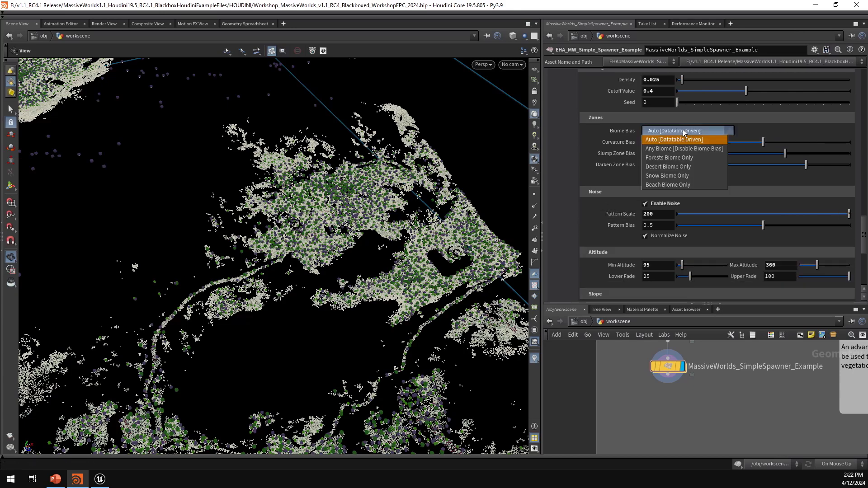
{"action": "left_click", "coordinate": [686, 133]}
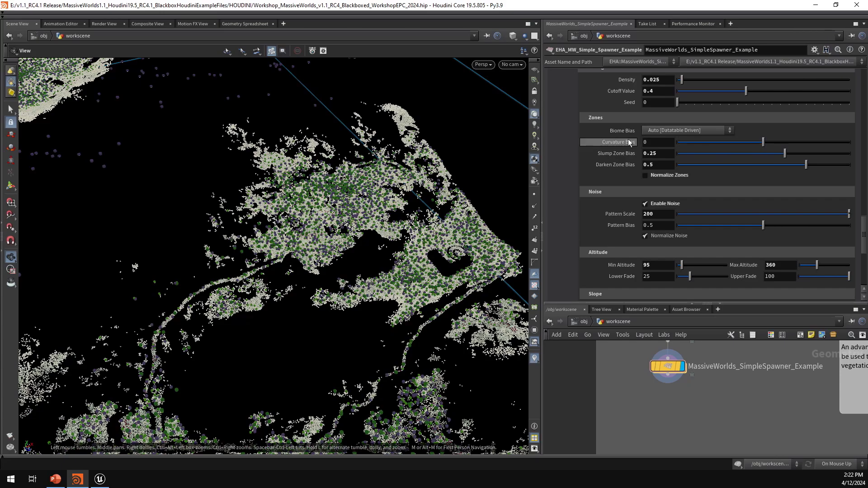
Examine the DesertPlantsLarge rule's altitude, slope and filtering parameters and inspect the spacing of the spawned instances up close
{"action": "scroll", "coordinate": [479, 217], "scroll_direction": "up", "scroll_amount": 5}
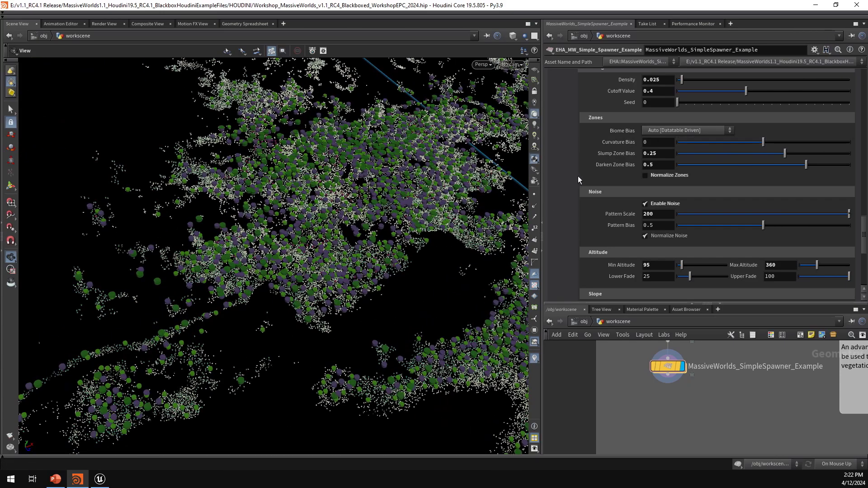
{"action": "scroll", "coordinate": [577, 177], "scroll_direction": "down", "scroll_amount": 3}
{"action": "scroll", "coordinate": [584, 158], "scroll_direction": "down", "scroll_amount": 3}
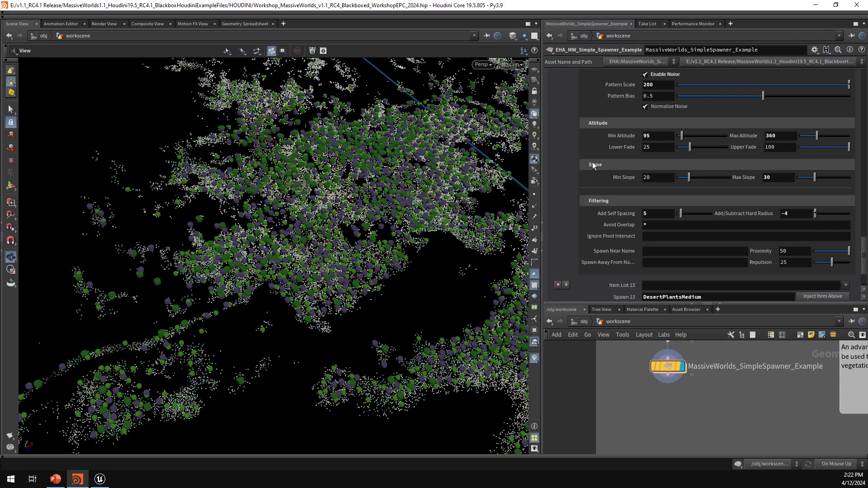
{"action": "scroll", "coordinate": [610, 170], "scroll_direction": "down", "scroll_amount": 2}
{"action": "scroll", "coordinate": [610, 170], "scroll_direction": "down", "scroll_amount": 1}
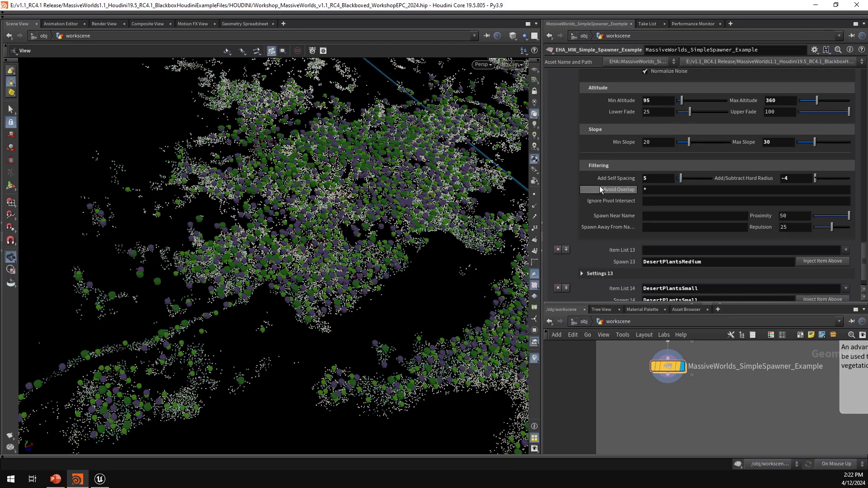
{"action": "mouse_move", "coordinate": [291, 244]}
{"action": "right_mouse_down"}
{"action": "mouse_move", "coordinate": [486, 242]}
{"action": "mouse_move", "coordinate": [439, 257]}
{"action": "mouse_move", "coordinate": [310, 246]}
{"action": "mouse_move", "coordinate": [293, 236]}
{"action": "right_mouse_up"}
{"action": "right_click_drag", "start_coordinate": [322, 210], "coordinate": [478, 220]}
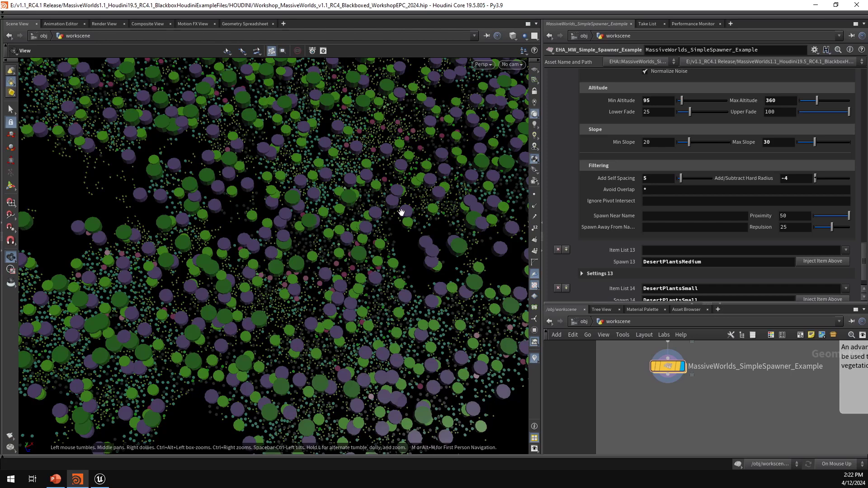
Review the remaining spawning rule entries and collapse the simple spawner's Spawning Rules section
{"action": "scroll", "coordinate": [565, 169], "scroll_direction": "down", "scroll_amount": 1}
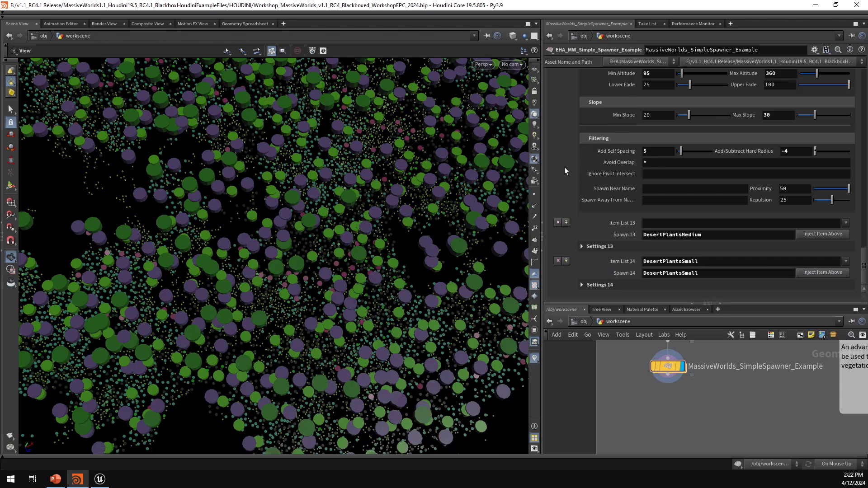
{"action": "scroll", "coordinate": [568, 181], "scroll_direction": "up", "scroll_amount": 4}
{"action": "scroll", "coordinate": [568, 181], "scroll_direction": "up", "scroll_amount": 4}
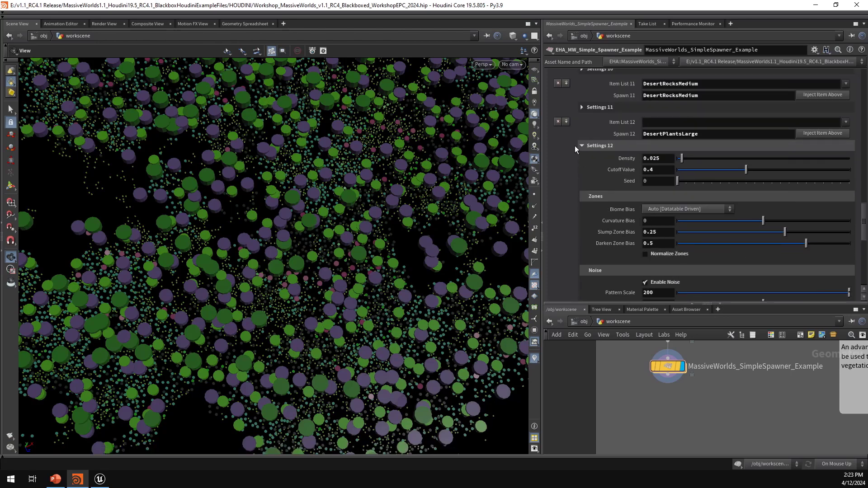
{"action": "scroll", "coordinate": [574, 145], "scroll_direction": "up", "scroll_amount": 4}
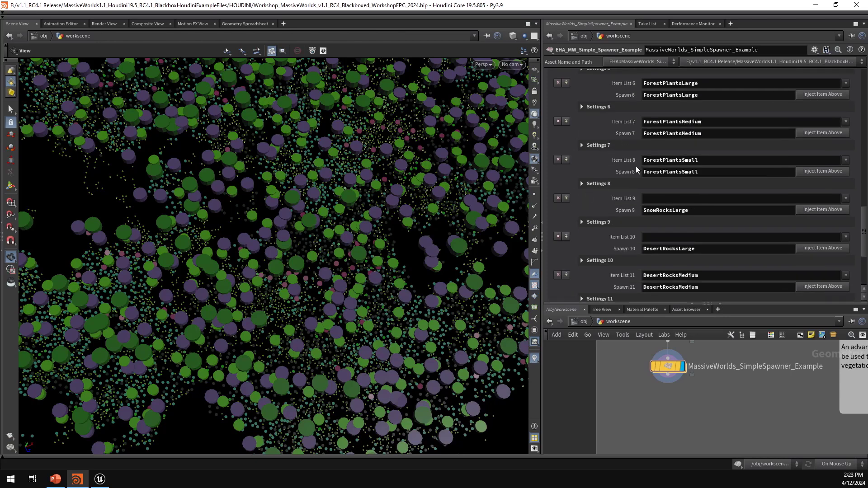
{"action": "scroll", "coordinate": [584, 219], "scroll_direction": "up", "scroll_amount": 5}
{"action": "scroll", "coordinate": [583, 220], "scroll_direction": "up", "scroll_amount": 4}
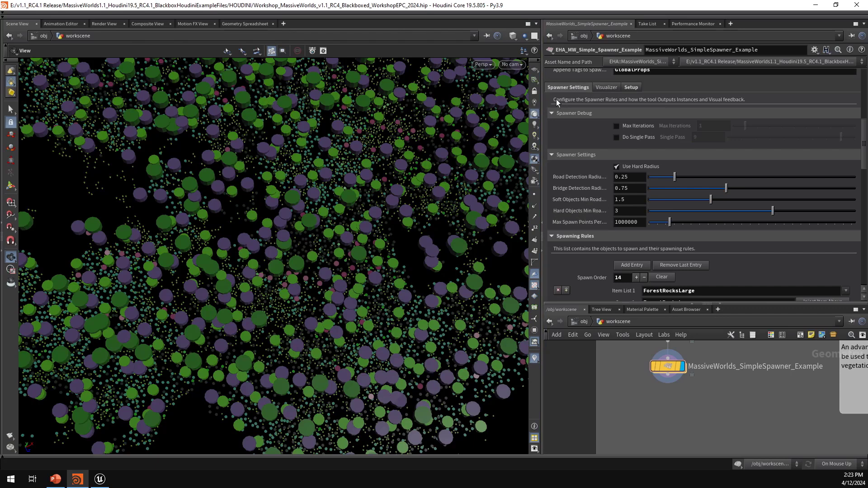
{"action": "left_click", "coordinate": [552, 236]}
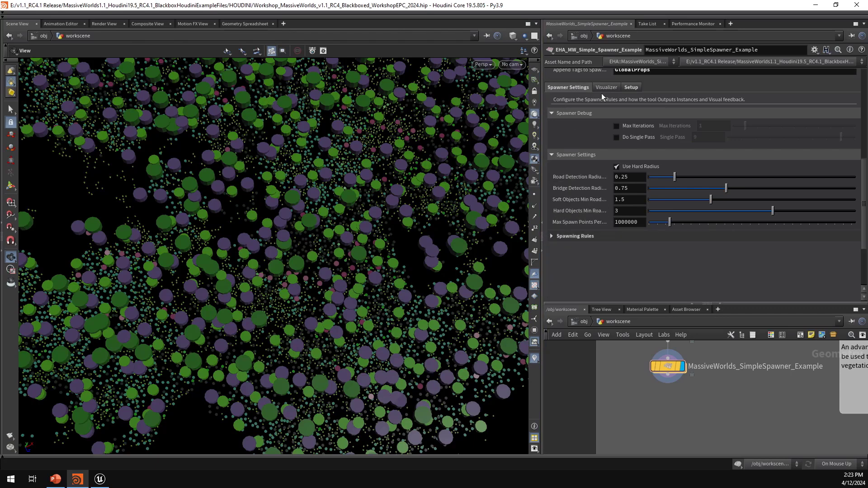
{"action": "scroll", "coordinate": [589, 107], "scroll_direction": "up", "scroll_amount": 2}
{"action": "left_click", "coordinate": [645, 97]}
{"action": "scroll", "coordinate": [651, 95], "scroll_direction": "up", "scroll_amount": 4}
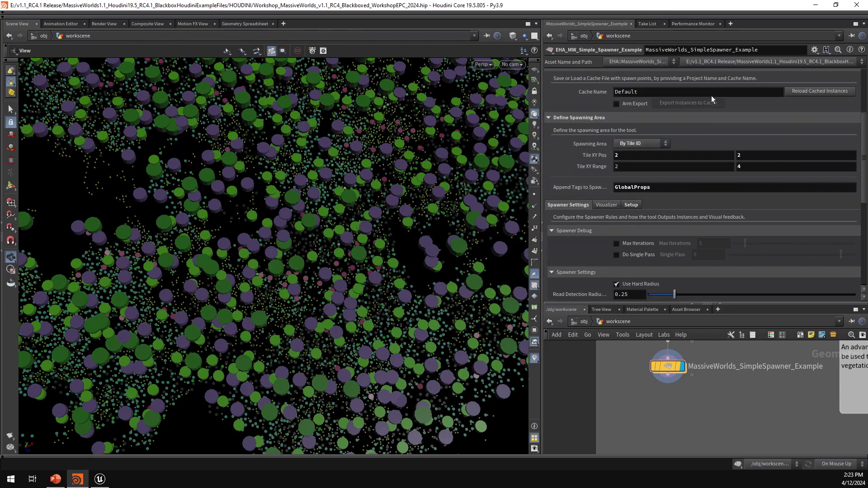
Set the Tool Mode to (No Output) Save and Load Presets and the Preset Mode to Save Preset (Disable Loading)
{"action": "left_click", "coordinate": [660, 89]}
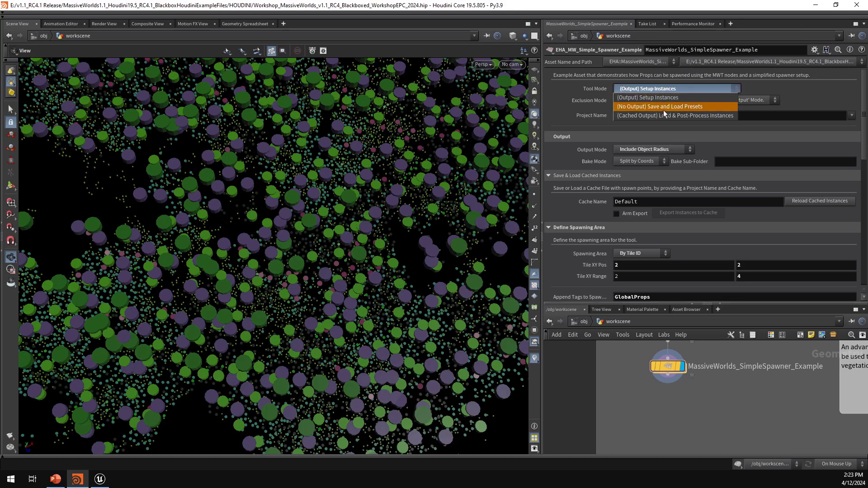
{"action": "left_click", "coordinate": [664, 107]}
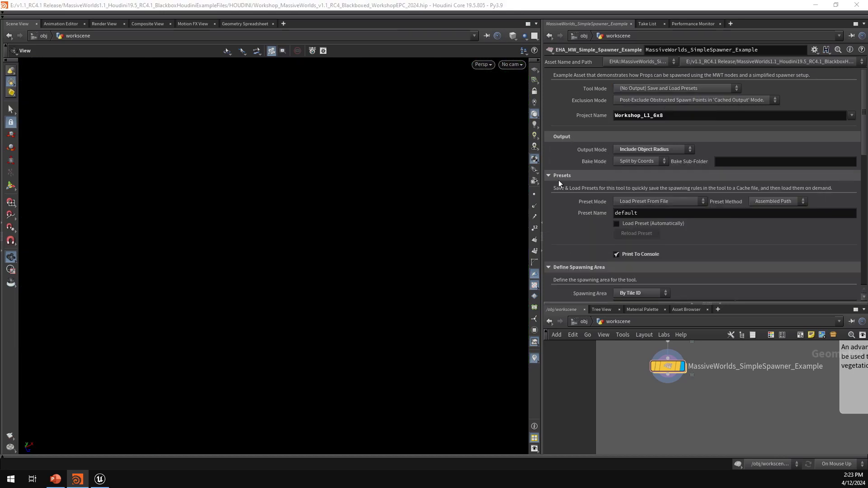
{"action": "left_click", "coordinate": [661, 201]}
{"action": "left_click", "coordinate": [641, 211]}
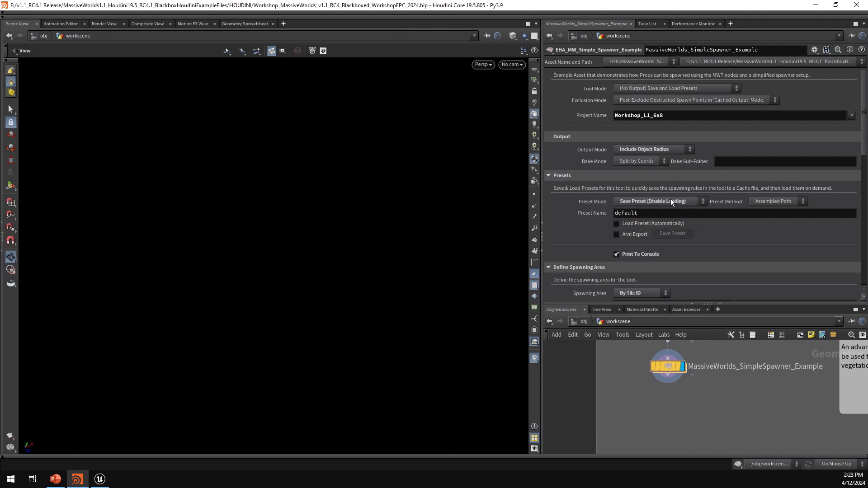
Name the preset default3, arm its export and save it
{"action": "left_click", "coordinate": [673, 215]}
{"action": "type", "text": "3"}
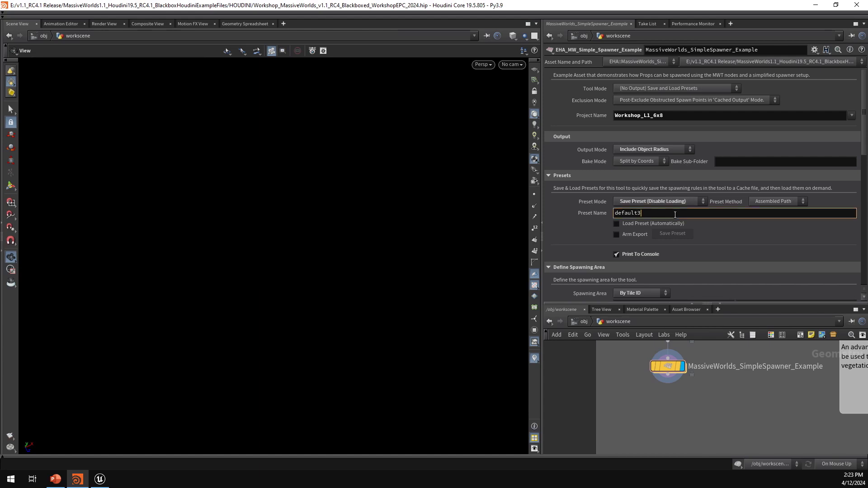
{"action": "key", "text": "Return"}
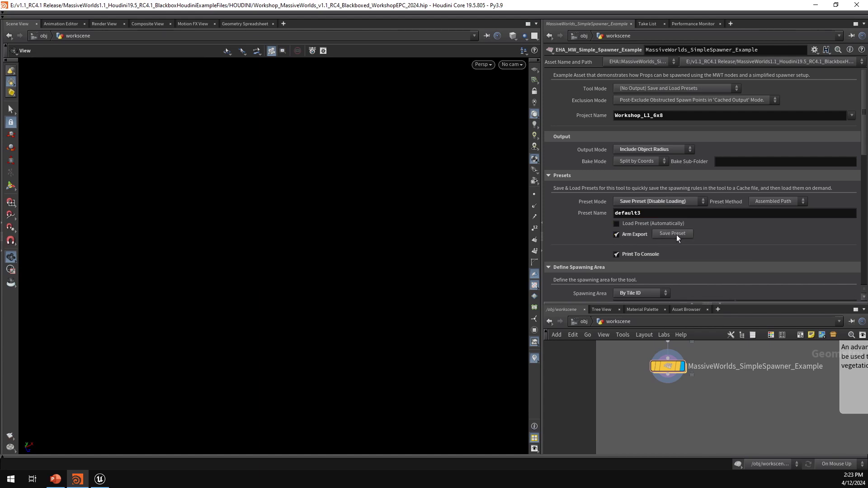
{"action": "left_click", "coordinate": [675, 234]}
Enlarge the Houdini Console, examine the exported preset's parameters and file path, and close the console
{"action": "left_click_drag", "start_coordinate": [151, 140], "coordinate": [134, 76]}
{"action": "left_click_drag", "start_coordinate": [323, 178], "coordinate": [545, 426]}
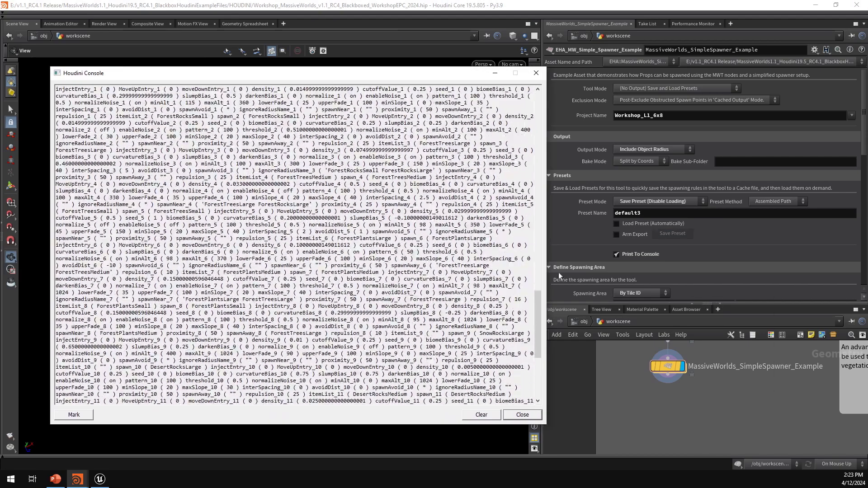
{"action": "left_click_drag", "start_coordinate": [537, 326], "coordinate": [537, 357]}
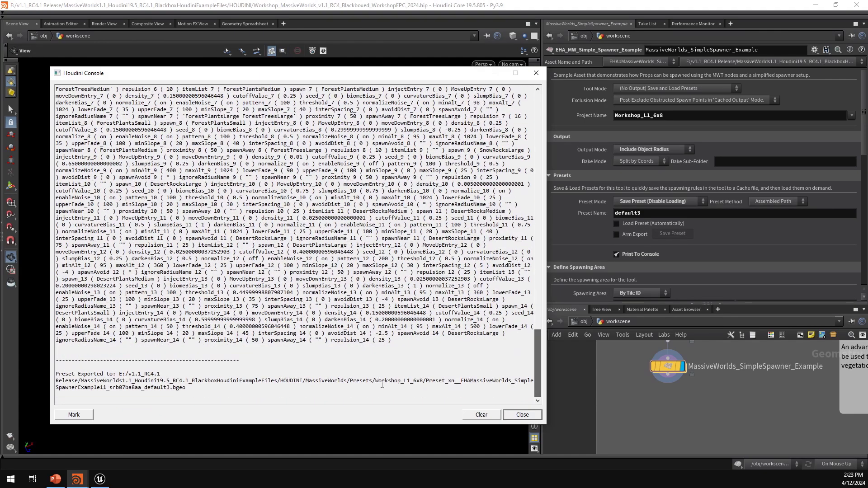
{"action": "left_click_drag", "start_coordinate": [186, 388], "coordinate": [41, 376]}
{"action": "left_click", "coordinate": [221, 381]}
{"action": "left_click", "coordinate": [536, 73]}
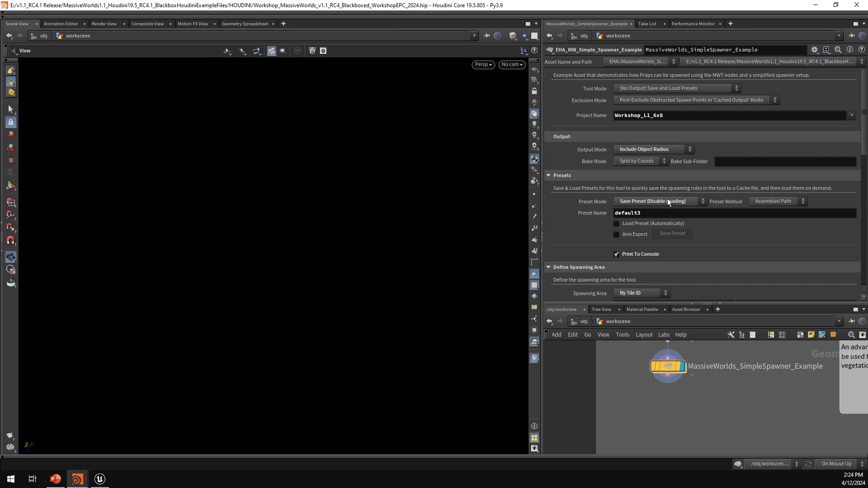
Set the simple spawner's Tool Mode back to (Output) Setup Instances
{"action": "middle_click_drag", "start_coordinate": [727, 394], "coordinate": [714, 414]}
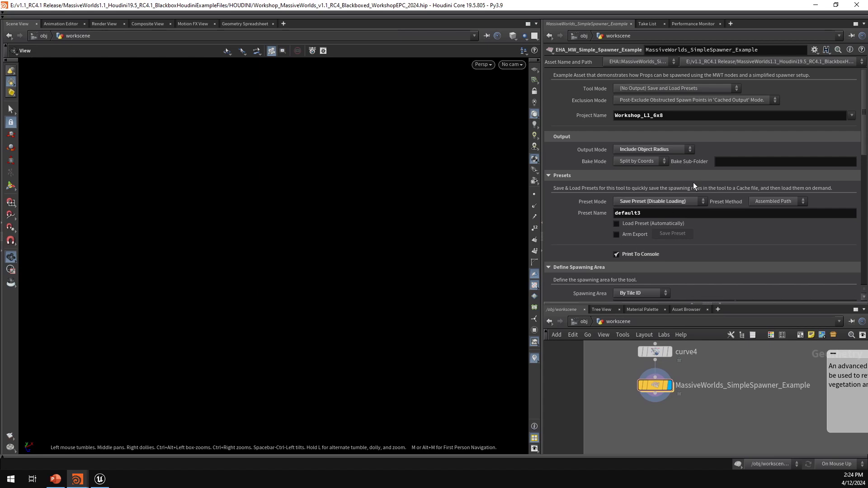
{"action": "left_click", "coordinate": [644, 88]}
{"action": "left_click", "coordinate": [648, 97]}
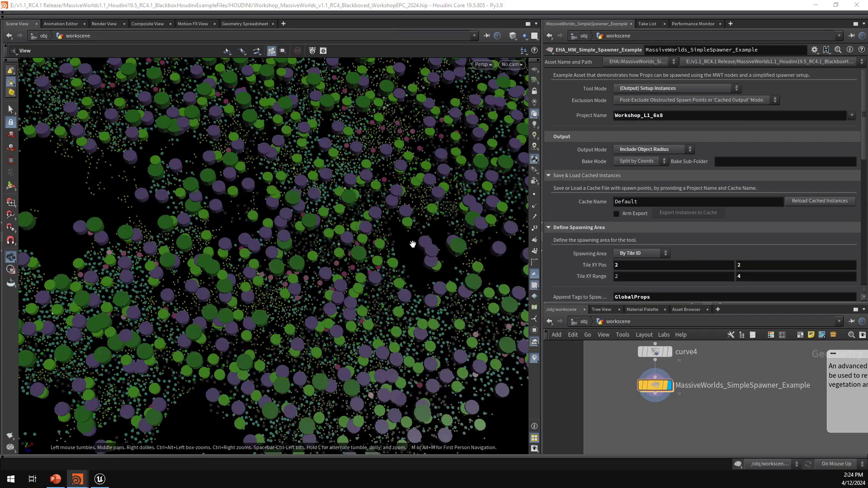
Name the instance cache Default3, arm its export and export the spawned instances to the cache
{"action": "middle_click_drag", "start_coordinate": [395, 234], "coordinate": [264, 198]}
{"action": "right_click_drag", "start_coordinate": [264, 198], "coordinate": [497, 246]}
{"action": "left_click_drag", "start_coordinate": [498, 246], "coordinate": [358, 244]}
{"action": "right_click_drag", "start_coordinate": [357, 244], "coordinate": [701, 167]}
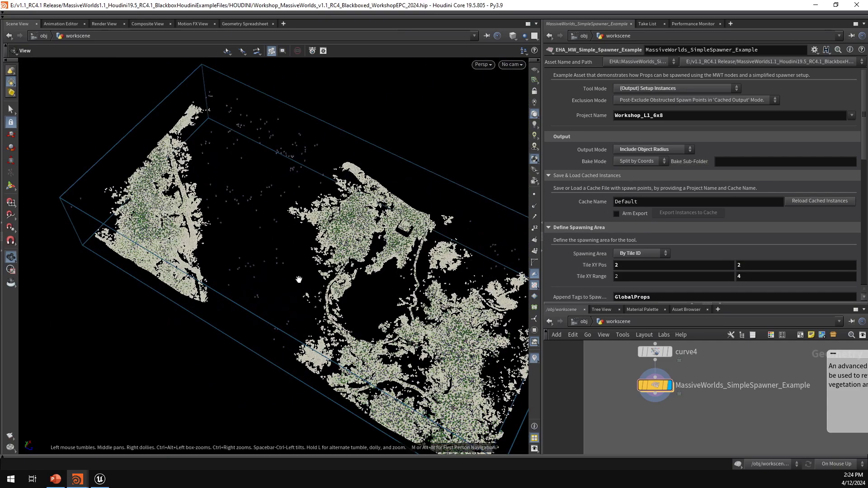
{"action": "middle_click_drag", "start_coordinate": [358, 231], "coordinate": [324, 227]}
{"action": "left_click_drag", "start_coordinate": [324, 228], "coordinate": [260, 244]}
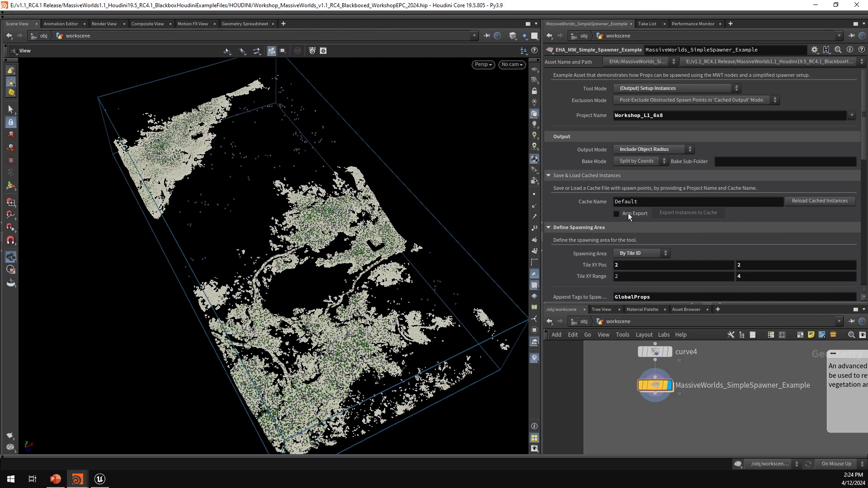
{"action": "left_click", "coordinate": [651, 202]}
{"action": "type", "text": "3"}
{"action": "key", "text": "Return"}
{"action": "left_click", "coordinate": [628, 215]}
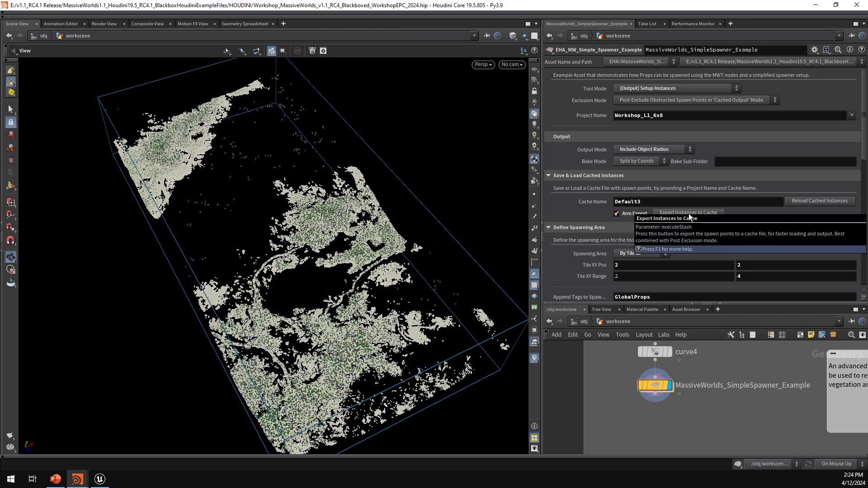
{"action": "left_click", "coordinate": [695, 215]}
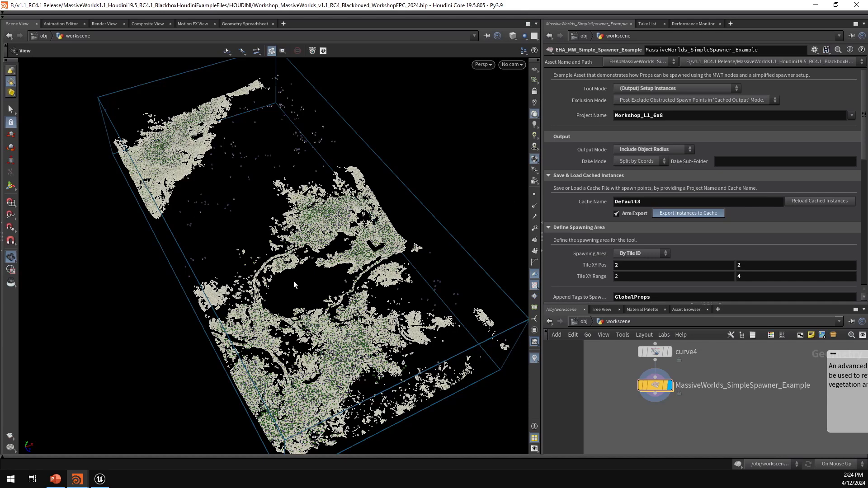
Set the Tool Mode to (Cached Output) Load & Post-Process Instances and set the Cache Name to Default
{"action": "left_click", "coordinate": [671, 89]}
{"action": "left_click", "coordinate": [669, 116]}
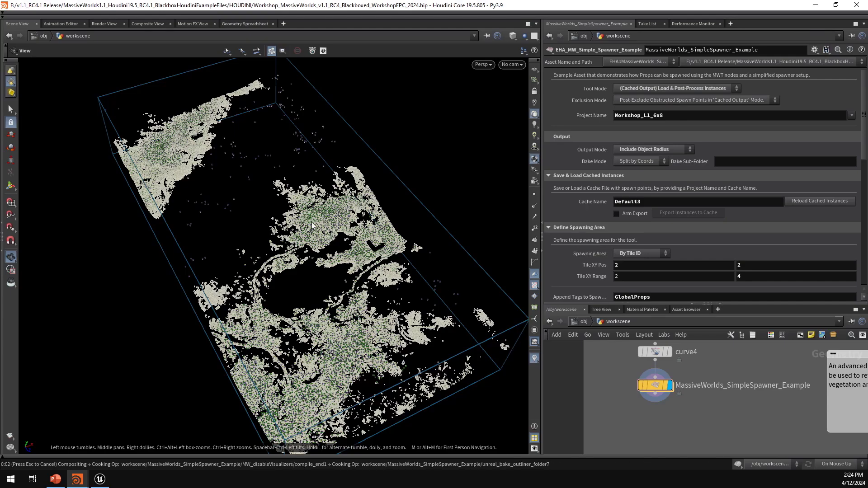
{"action": "mouse_move", "coordinate": [310, 224]}
{"action": "left_mouse_down"}
{"action": "mouse_move", "coordinate": [326, 194]}
{"action": "mouse_move", "coordinate": [336, 226]}
{"action": "mouse_move", "coordinate": [310, 221]}
{"action": "left_mouse_up"}
{"action": "left_click", "coordinate": [655, 207]}
{"action": "key", "text": "BackSpace"}
{"action": "key", "text": "Return"}
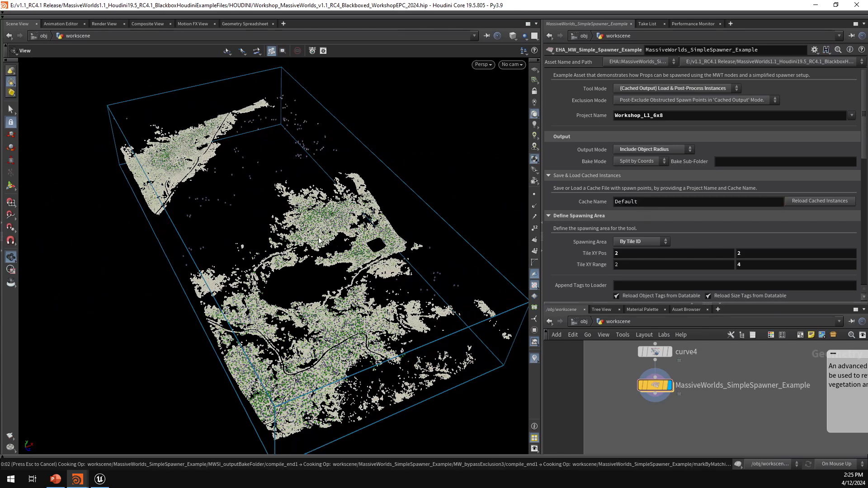
Set the Spawning Area to Full Map and check Cache_SimpleSpawner_Default.bgeo in the project's Props cache folder
{"action": "scroll", "coordinate": [318, 227], "scroll_direction": "down", "scroll_amount": 1}
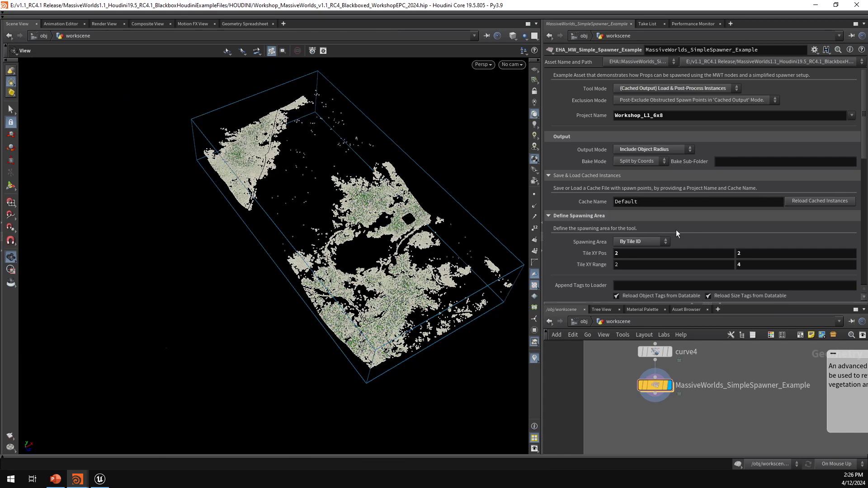
{"action": "left_click", "coordinate": [649, 242]}
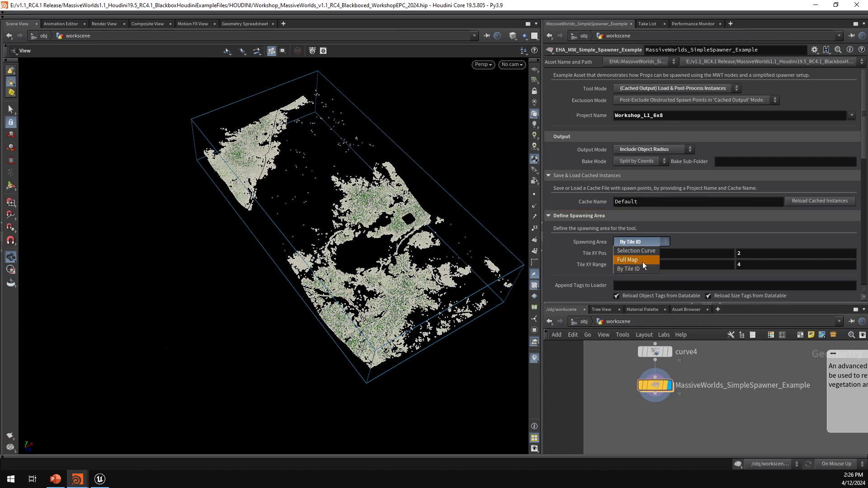
{"action": "left_click", "coordinate": [642, 261]}
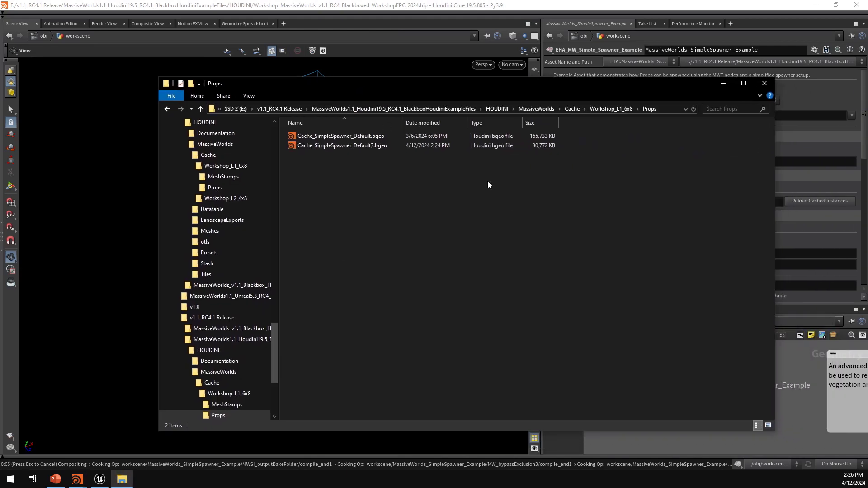
{"action": "left_click", "coordinate": [371, 137]}
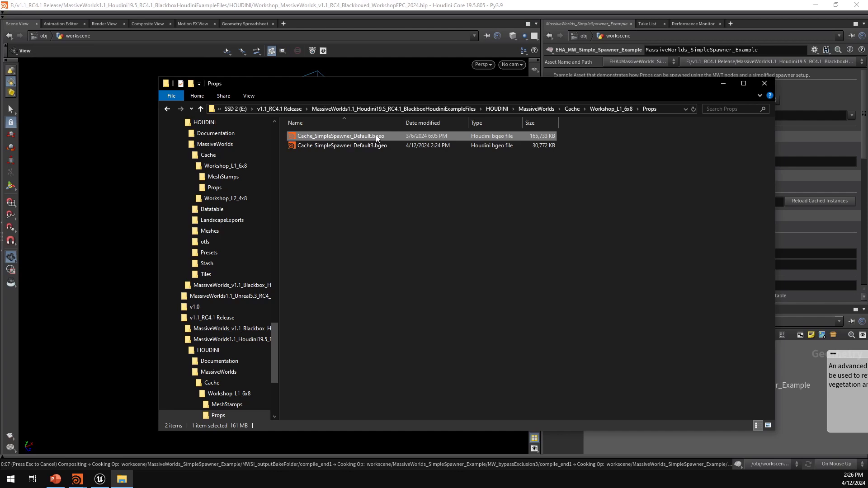
{"action": "left_click_drag", "start_coordinate": [403, 85], "coordinate": [867, 111]}
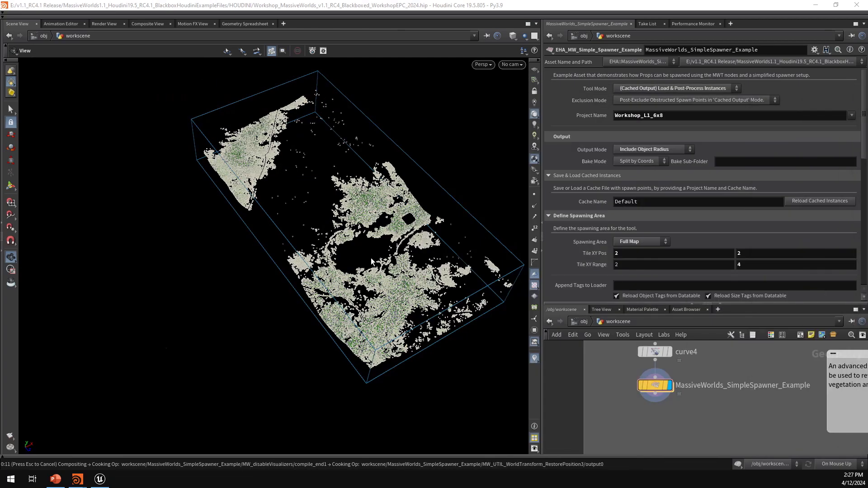
Examine the cached instances across the full map, from the overall distribution down to the clearings along the roads
{"action": "scroll", "coordinate": [410, 247], "scroll_direction": "up", "scroll_amount": 5}
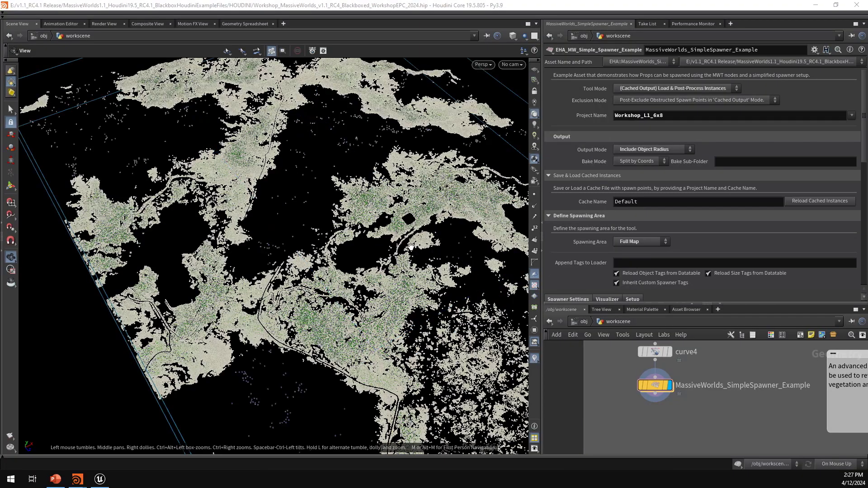
{"action": "middle_click_drag", "start_coordinate": [429, 222], "coordinate": [253, 231]}
{"action": "left_click_drag", "start_coordinate": [254, 230], "coordinate": [386, 243]}
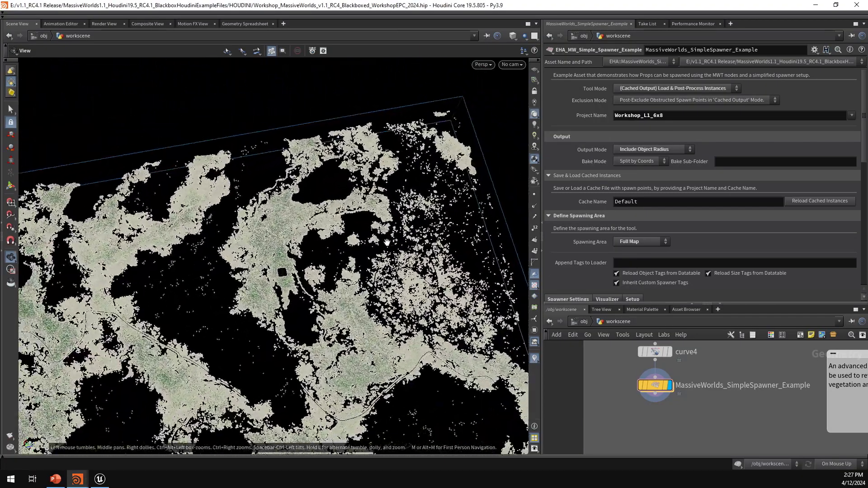
{"action": "left_click_drag", "start_coordinate": [307, 213], "coordinate": [292, 122]}
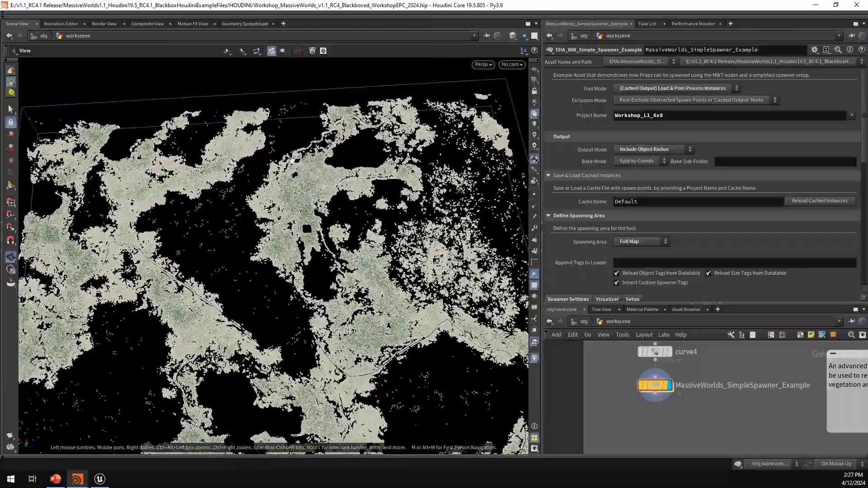
{"action": "right_click_drag", "start_coordinate": [325, 244], "coordinate": [608, 246]}
{"action": "middle_click_drag", "start_coordinate": [407, 226], "coordinate": [262, 288]}
{"action": "left_click_drag", "start_coordinate": [262, 288], "coordinate": [344, 217]}
{"action": "right_click_drag", "start_coordinate": [407, 271], "coordinate": [494, 299]}
{"action": "left_click_drag", "start_coordinate": [494, 300], "coordinate": [365, 208]}
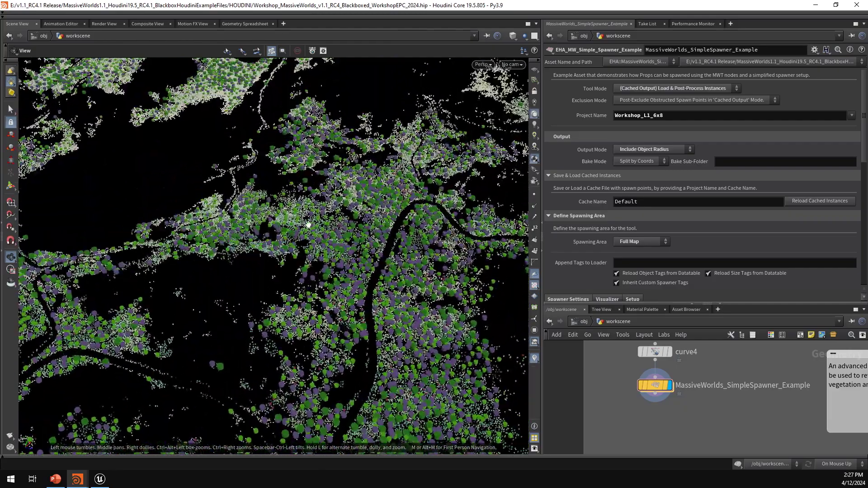
{"action": "middle_click_drag", "start_coordinate": [386, 299], "coordinate": [387, 233]}
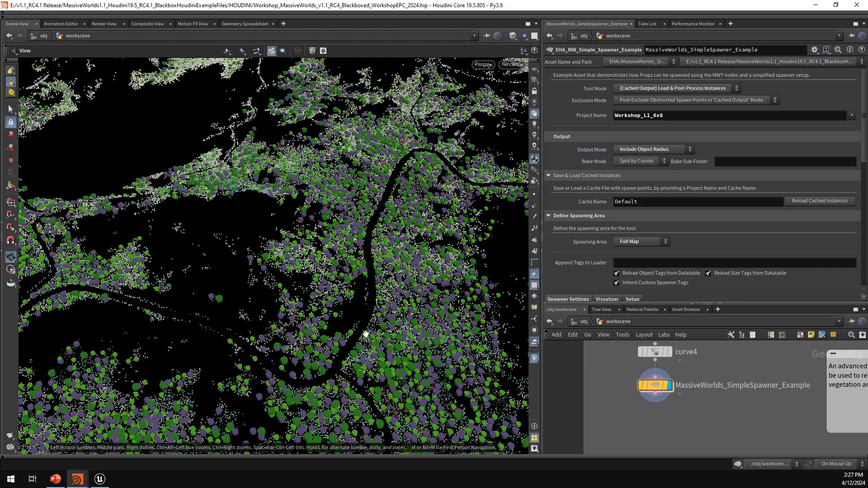
{"action": "right_click_drag", "start_coordinate": [368, 203], "coordinate": [398, 237]}
{"action": "mouse_move", "coordinate": [398, 237]}
{"action": "left_mouse_down"}
{"action": "mouse_move", "coordinate": [399, 203]}
{"action": "mouse_move", "coordinate": [403, 239]}
{"action": "left_mouse_up"}
Switch to Unreal Editor and select the spawner exclusion spline around the spiral-carved rock to inspect its settings
{"action": "left_click", "coordinate": [100, 480]}
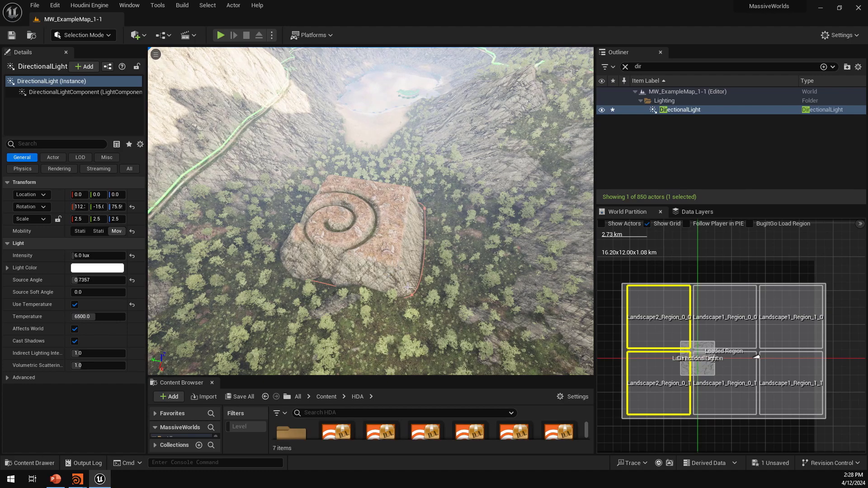
{"action": "left_click", "coordinate": [413, 295]}
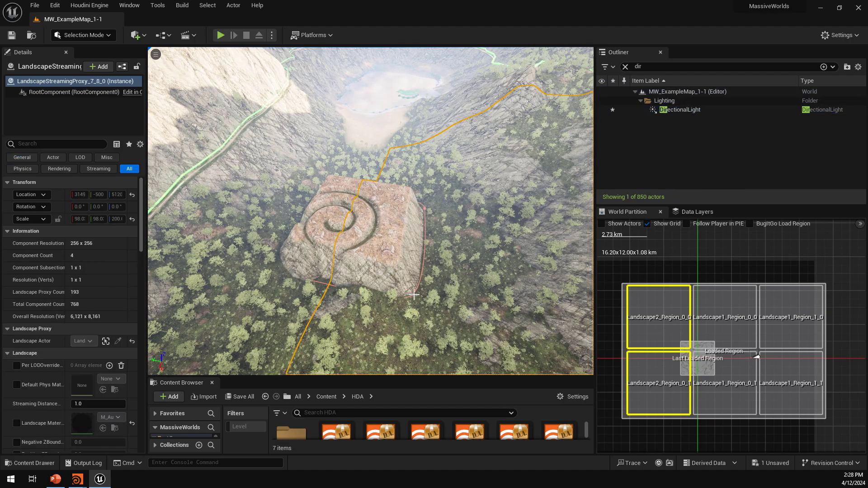
{"action": "left_click", "coordinate": [422, 270]}
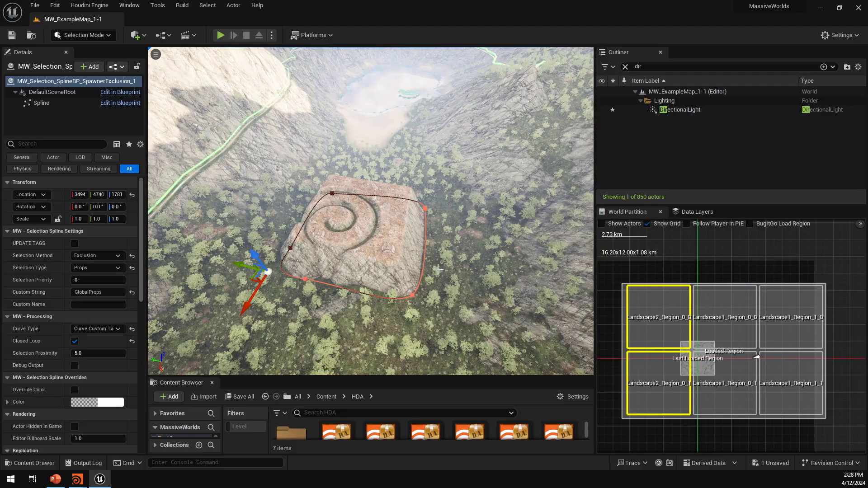
Inspect the exclusion tags in the forest clearing and select the PlantExclusion spline to view its settings
{"action": "mouse_move", "coordinate": [371, 211]}
{"action": "right_mouse_down"}
{"action": "mouse_move", "coordinate": [326, 211]}
{"action": "mouse_move", "coordinate": [351, 217]}
{"action": "mouse_move", "coordinate": [335, 210]}
{"action": "right_mouse_up"}
{"action": "key", "text": "w"}
{"action": "right_click_drag", "start_coordinate": [425, 270], "coordinate": [409, 292]}
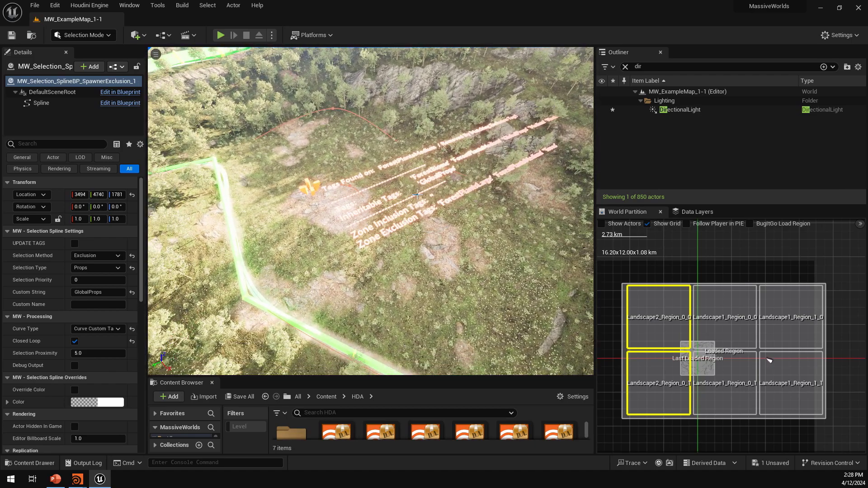
{"action": "right_click_drag", "start_coordinate": [483, 155], "coordinate": [379, 199]}
{"action": "key", "text": "d"}
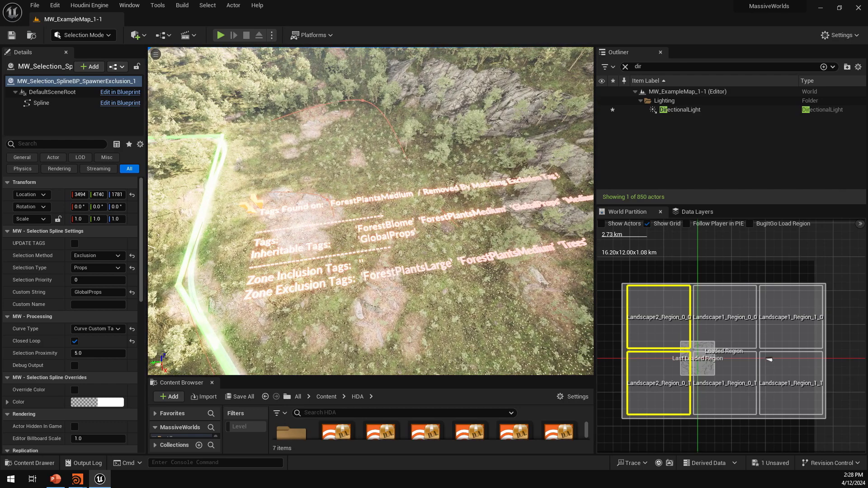
{"action": "left_click", "coordinate": [327, 199]}
{"action": "right_click_drag", "start_coordinate": [438, 229], "coordinate": [397, 230]}
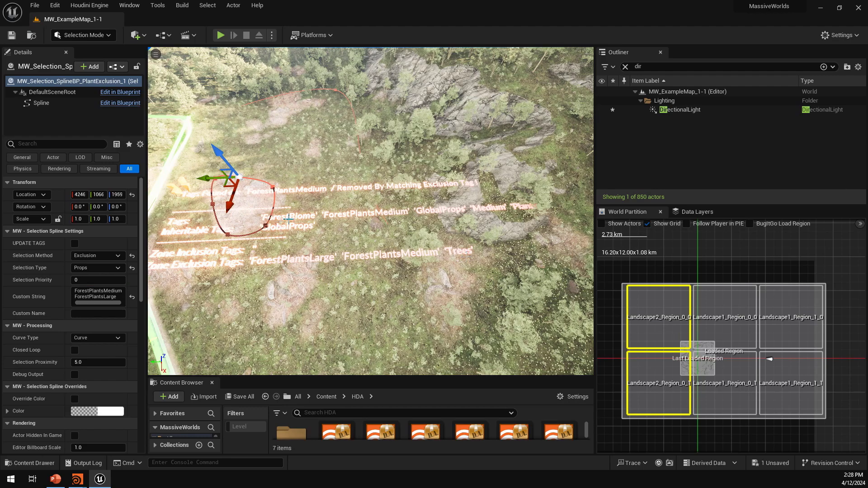
{"action": "right_click_drag", "start_coordinate": [387, 228], "coordinate": [392, 273]}
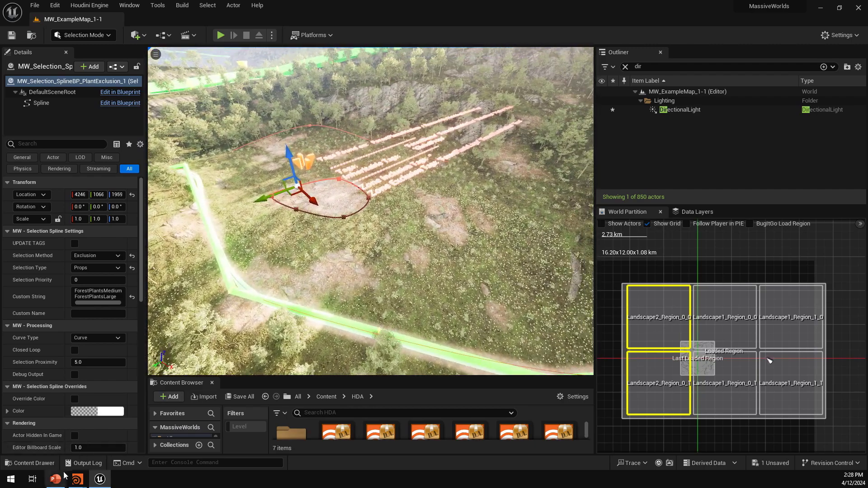
Switch to Houdini, unlock the simple spawner asset for editing, open its internal network and enlarge the network view
{"action": "mouse_move", "coordinate": [78, 480]}
{"action": "left_click", "coordinate": [50, 437]}
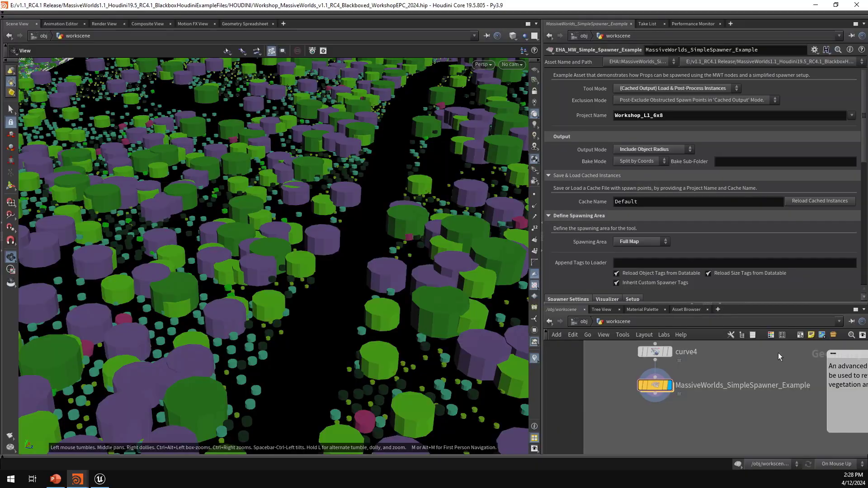
{"action": "right_click", "coordinate": [657, 385]}
{"action": "left_click", "coordinate": [678, 413]}
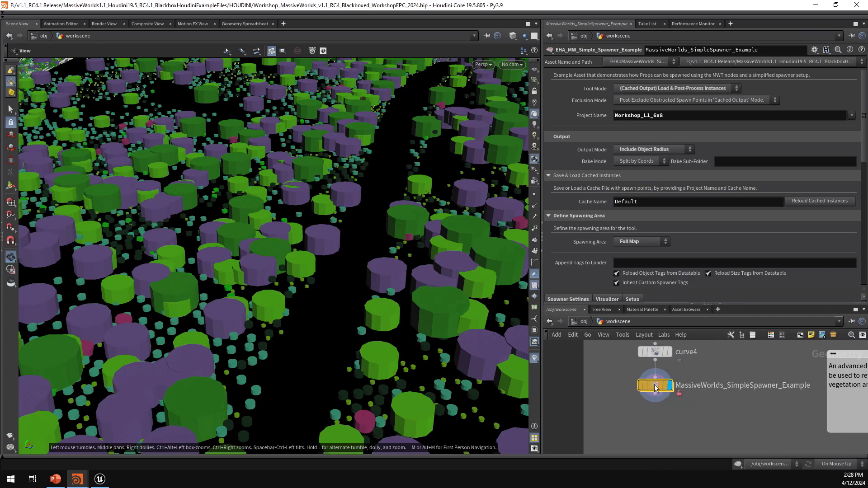
{"action": "double_click", "coordinate": [663, 387]}
{"action": "left_click_drag", "start_coordinate": [805, 302], "coordinate": [782, 109]}
Display the includeBPSplineForInput merge node in the network's Inputs section
{"action": "right_click_drag", "start_coordinate": [380, 197], "coordinate": [126, 161]}
{"action": "middle_click_drag", "start_coordinate": [696, 217], "coordinate": [675, 255]}
{"action": "scroll", "coordinate": [675, 255], "scroll_direction": "up", "scroll_amount": 6}
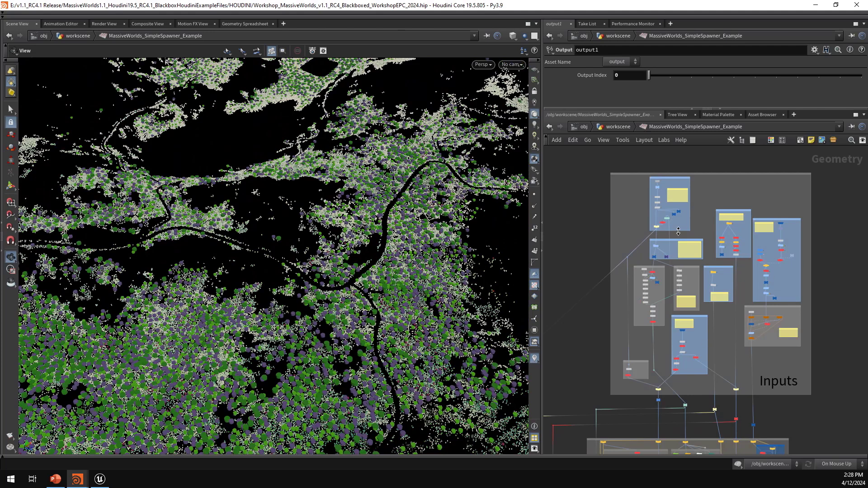
{"action": "scroll", "coordinate": [660, 222], "scroll_direction": "up", "scroll_amount": 8}
{"action": "left_click", "coordinate": [650, 242]}
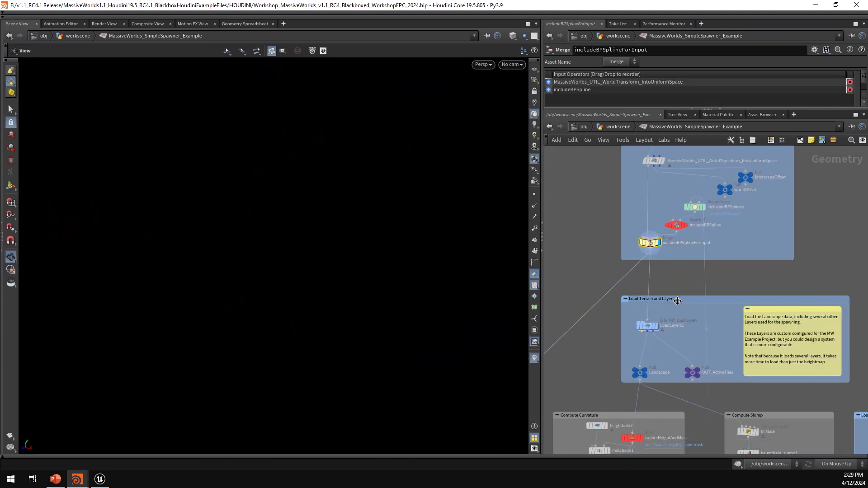
Display the Landscape node in the Load Terrain and Layers group, frame it and examine the terrain up close
{"action": "middle_click_drag", "start_coordinate": [833, 198], "coordinate": [807, 298]}
{"action": "middle_click_drag", "start_coordinate": [826, 332], "coordinate": [812, 146]}
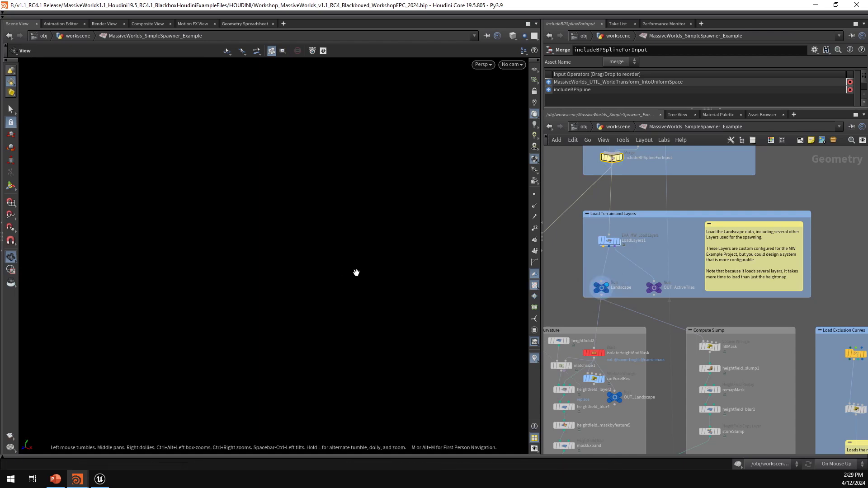
{"action": "key", "text": "space+g"}
{"action": "left_click_drag", "start_coordinate": [221, 235], "coordinate": [305, 235]}
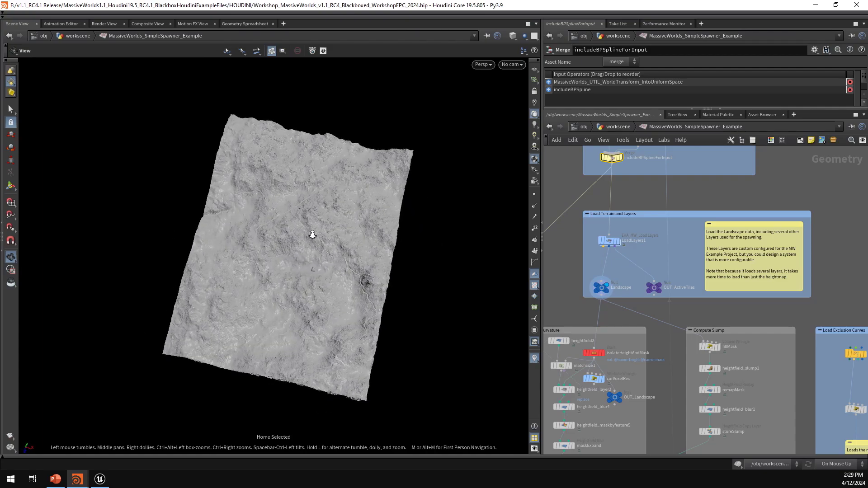
{"action": "right_click_drag", "start_coordinate": [305, 234], "coordinate": [367, 266]}
{"action": "left_click_drag", "start_coordinate": [368, 266], "coordinate": [319, 260]}
{"action": "right_click_drag", "start_coordinate": [320, 261], "coordinate": [608, 273]}
{"action": "left_click_drag", "start_coordinate": [344, 272], "coordinate": [337, 237]}
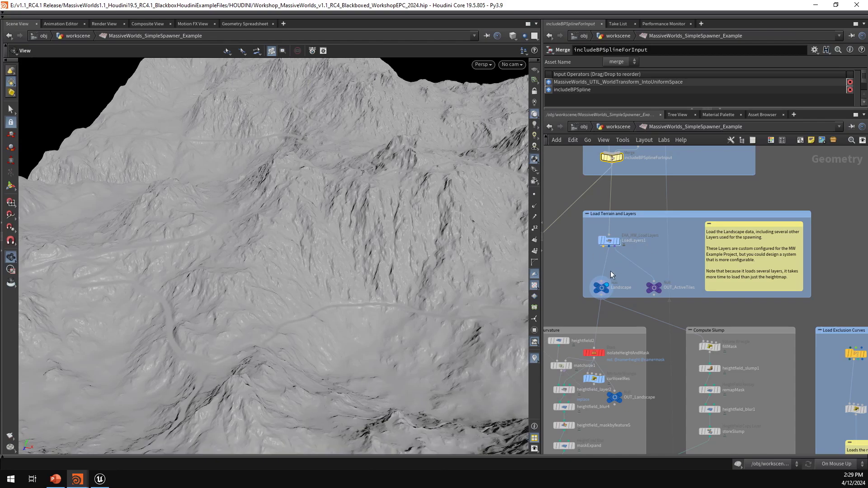
Open the Landscape node's info, review its list of terrain layers and close it
{"action": "left_click", "coordinate": [586, 288]}
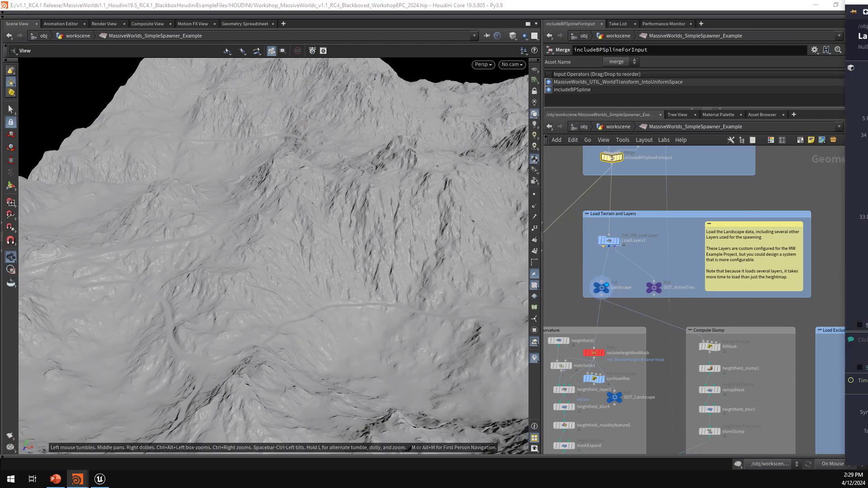
{"action": "left_click_drag", "start_coordinate": [862, 23], "coordinate": [510, 28]}
{"action": "scroll", "coordinate": [427, 212], "scroll_direction": "down", "scroll_amount": 5}
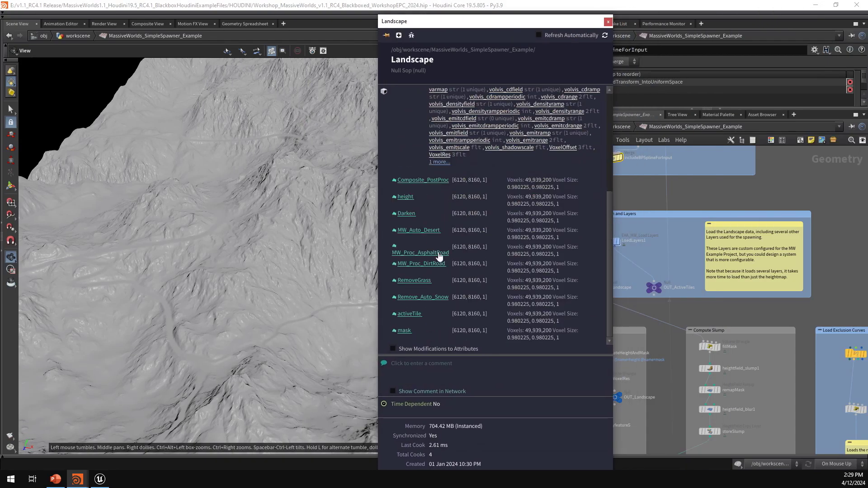
{"action": "left_click", "coordinate": [608, 22]}
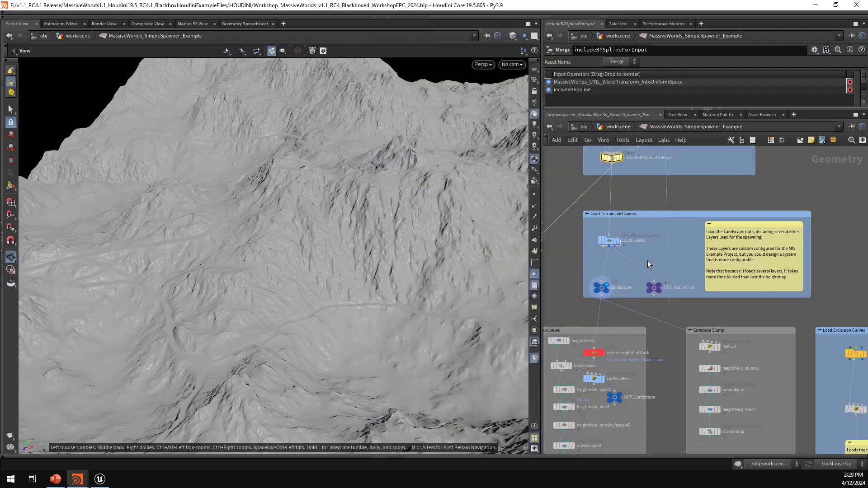
Display the MassiveWorlds_LoadMultiCaches1 node to view the cached world data and selection splines
{"action": "scroll", "coordinate": [765, 234], "scroll_direction": "down", "scroll_amount": 5}
{"action": "scroll", "coordinate": [658, 185], "scroll_direction": "up", "scroll_amount": 5}
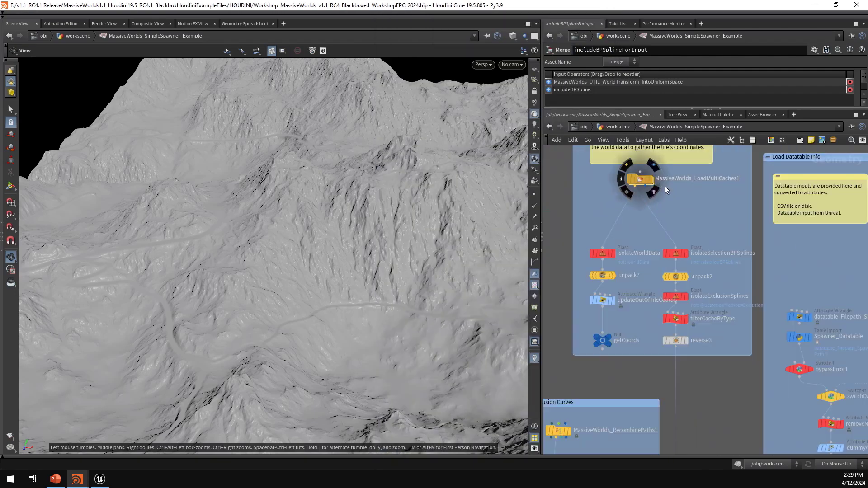
{"action": "left_click", "coordinate": [648, 178]}
{"action": "scroll", "coordinate": [673, 259], "scroll_direction": "down", "scroll_amount": 5}
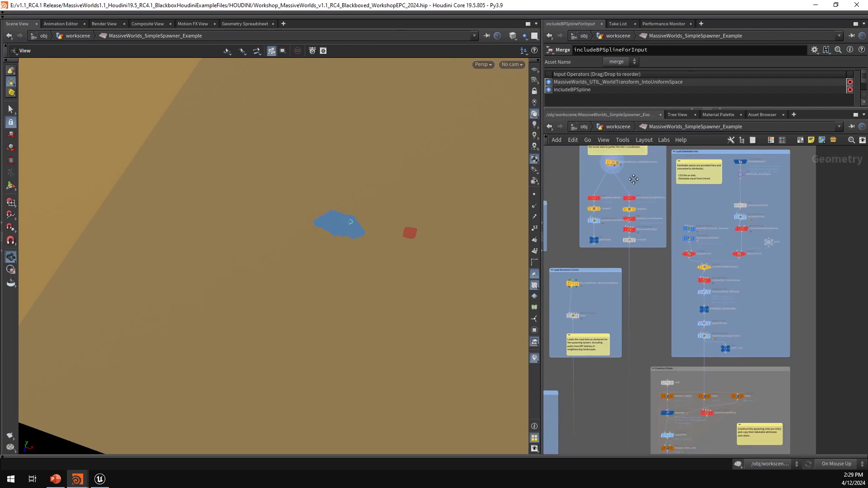
Display the cleanArrayStringsFromDT wrangle in the Load Datatable Info group and open its geometry spreadsheet
{"action": "middle_click_drag", "start_coordinate": [665, 302], "coordinate": [629, 310]}
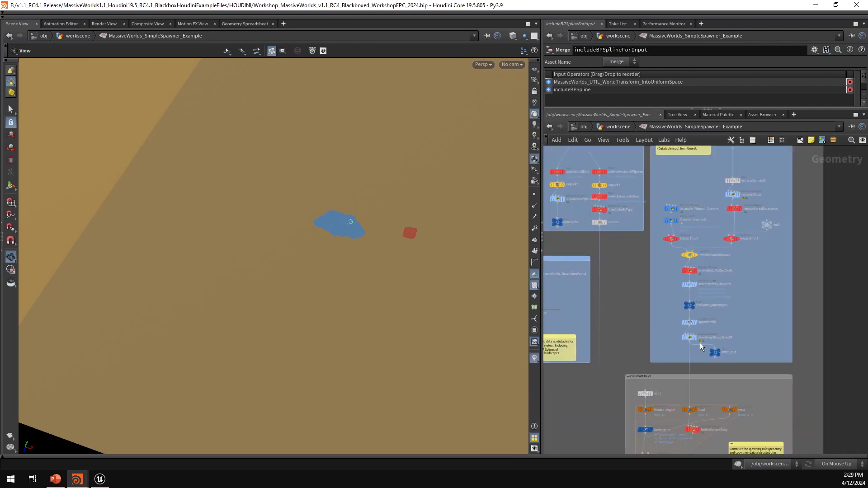
{"action": "scroll", "coordinate": [697, 342], "scroll_direction": "up", "scroll_amount": 5}
{"action": "left_click", "coordinate": [690, 336]}
{"action": "right_click", "coordinate": [669, 334]}
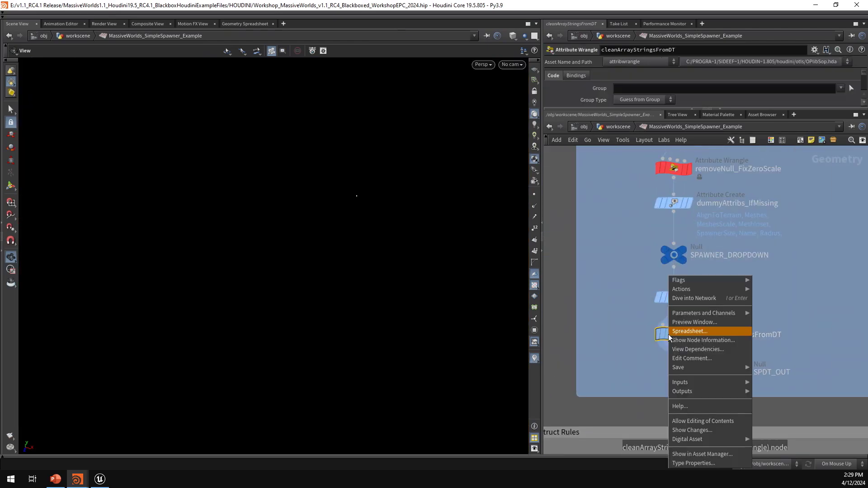
{"action": "left_click", "coordinate": [699, 333]}
Enlarge the spreadsheet, widen the SPDT_Name column to read the full spawner names, and close it
{"action": "left_click_drag", "start_coordinate": [664, 256], "coordinate": [182, 98]}
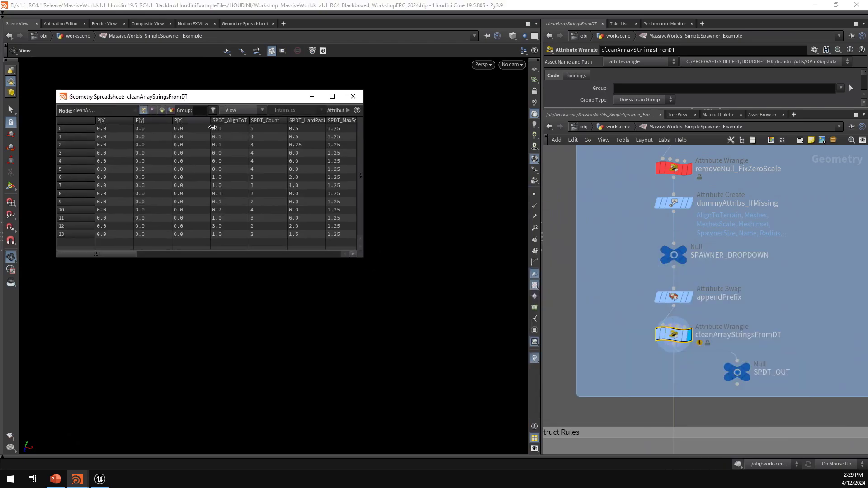
{"action": "left_click_drag", "start_coordinate": [362, 258], "coordinate": [841, 399]}
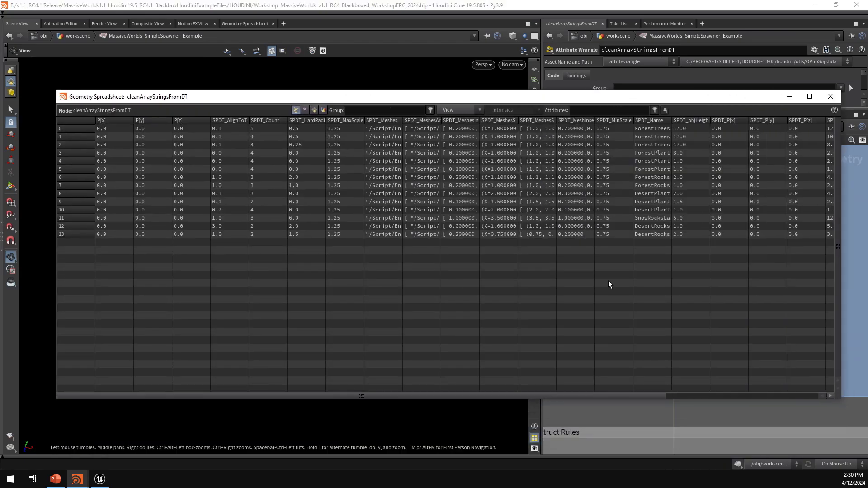
{"action": "double_click", "coordinate": [673, 120]}
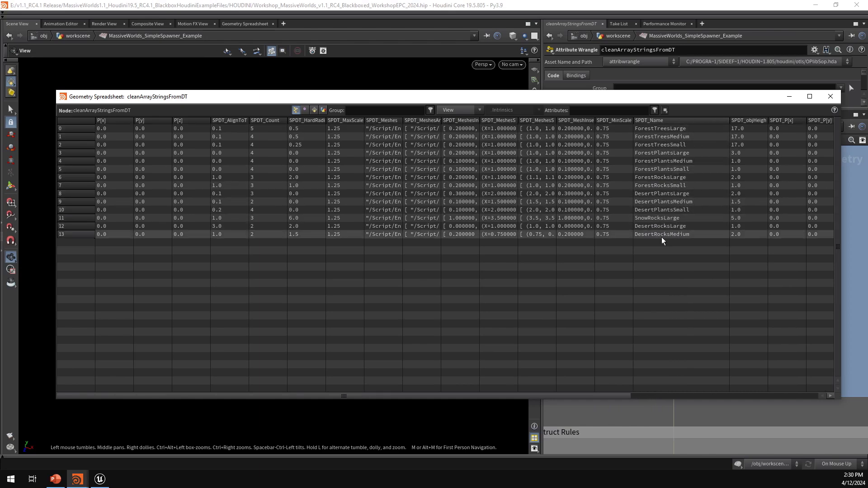
{"action": "left_click", "coordinate": [832, 97]}
Select the BPSplineInputs object merge node in the BP Spline input group to inspect it
{"action": "scroll", "coordinate": [745, 256], "scroll_direction": "down", "scroll_amount": 5}
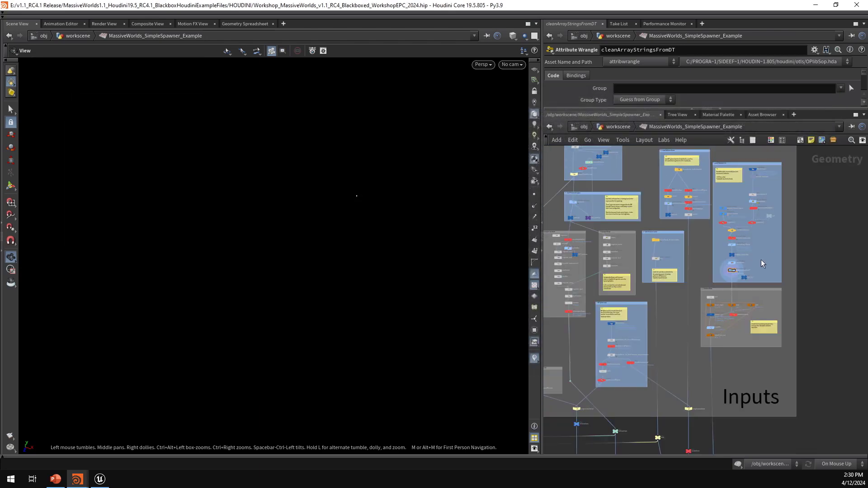
{"action": "scroll", "coordinate": [783, 242], "scroll_direction": "up", "scroll_amount": 6}
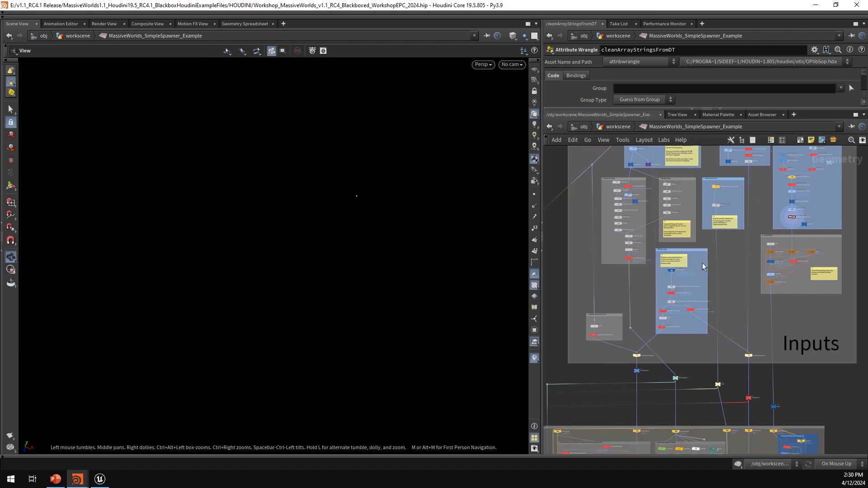
{"action": "mouse_move", "coordinate": [705, 201]}
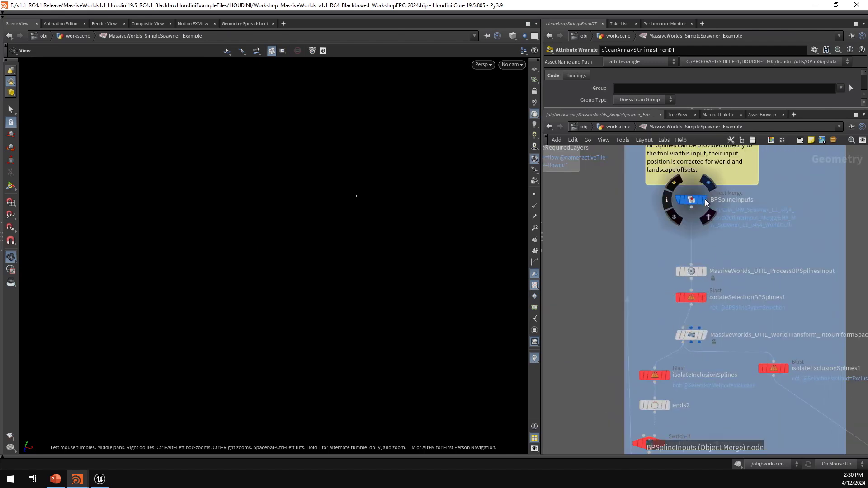
{"action": "middle_click_drag", "start_coordinate": [707, 202], "coordinate": [630, 201]}
{"action": "left_click_drag", "start_coordinate": [680, 231], "coordinate": [578, 188]}
Select MassiveWorlds_RecombinePaths1 and display the raise wrangle in the Load Exclusion Curves group to view the road paths
{"action": "scroll", "coordinate": [686, 226], "scroll_direction": "down", "scroll_amount": 6}
{"action": "middle_click_drag", "start_coordinate": [729, 218], "coordinate": [708, 348]}
{"action": "scroll", "coordinate": [709, 263], "scroll_direction": "up", "scroll_amount": 6}
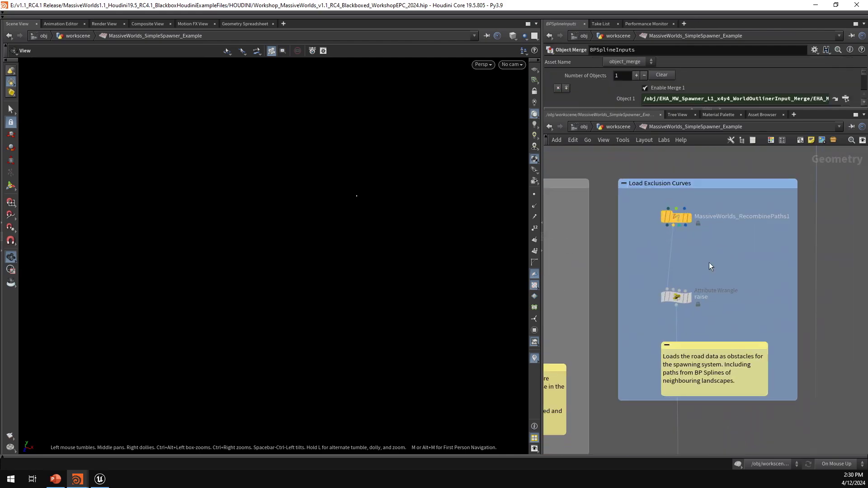
{"action": "left_click", "coordinate": [680, 218]}
{"action": "left_click", "coordinate": [690, 301]}
{"action": "scroll", "coordinate": [361, 226], "scroll_direction": "down", "scroll_amount": 6}
{"action": "middle_click_drag", "start_coordinate": [364, 230], "coordinate": [306, 231]}
{"action": "scroll", "coordinate": [310, 230], "scroll_direction": "down", "scroll_amount": 1}
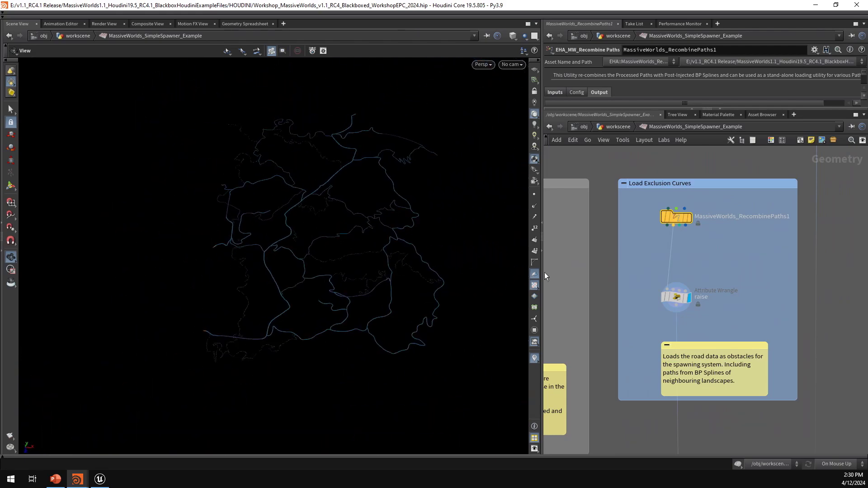
Template the Landscape null in the Load Terrain and Layers group and examine the roads over the terrain
{"action": "scroll", "coordinate": [733, 270], "scroll_direction": "down", "scroll_amount": 6}
{"action": "scroll", "coordinate": [717, 258], "scroll_direction": "up", "scroll_amount": 6}
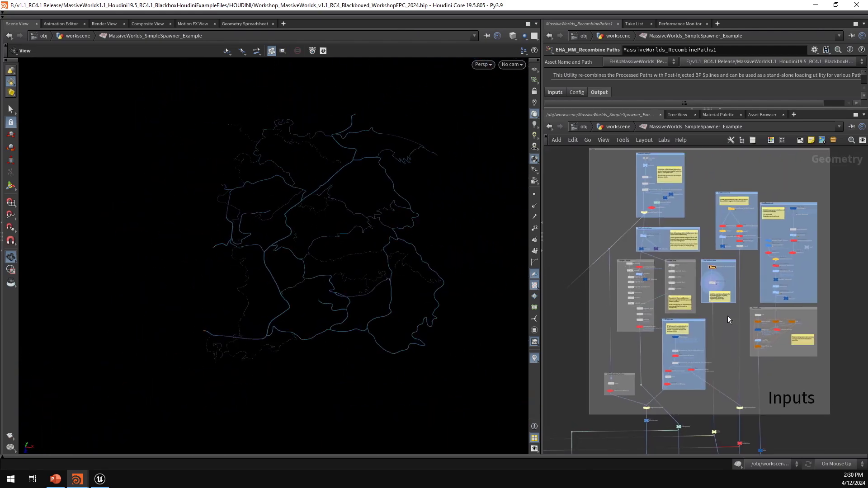
{"action": "left_click_drag", "start_coordinate": [744, 291], "coordinate": [701, 323]}
{"action": "middle_click_drag", "start_coordinate": [736, 278], "coordinate": [837, 381]}
{"action": "middle_click_drag", "start_coordinate": [748, 219], "coordinate": [794, 275]}
{"action": "middle_click_drag", "start_coordinate": [667, 371], "coordinate": [670, 293]}
{"action": "scroll", "coordinate": [669, 293], "scroll_direction": "up", "scroll_amount": 5}
{"action": "left_click", "coordinate": [639, 297]}
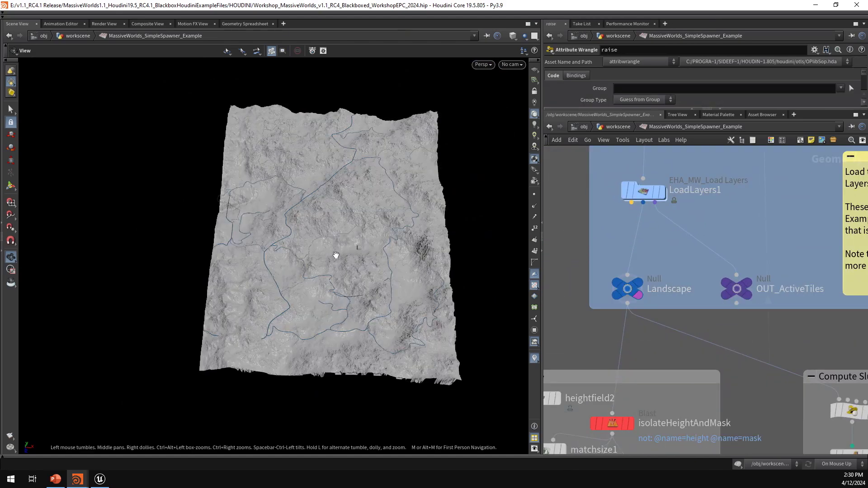
{"action": "scroll", "coordinate": [338, 254], "scroll_direction": "up", "scroll_amount": 6}
{"action": "scroll", "coordinate": [705, 335], "scroll_direction": "down", "scroll_amount": 5}
Template the reverse node in the group that loads cached BP splines and examine its exclusion splines on the terrain
{"action": "middle_click_drag", "start_coordinate": [753, 335], "coordinate": [653, 311]}
{"action": "middle_click_drag", "start_coordinate": [744, 307], "coordinate": [736, 365]}
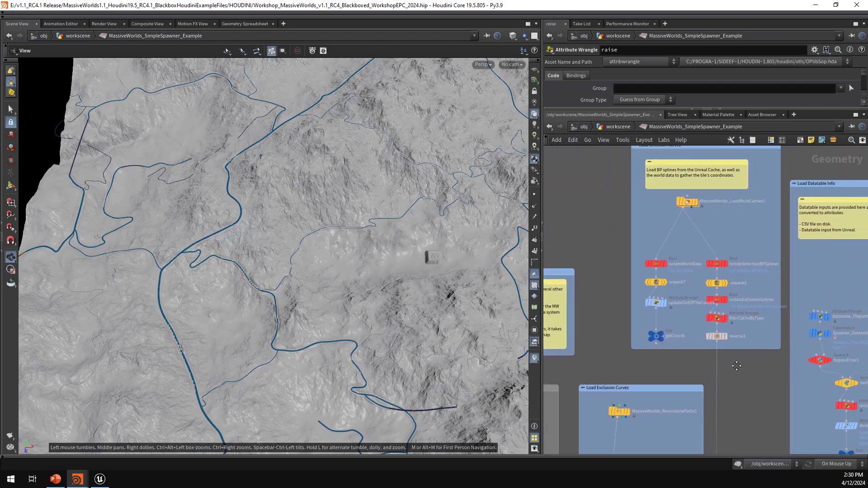
{"action": "left_click", "coordinate": [723, 337]}
{"action": "right_click_drag", "start_coordinate": [338, 204], "coordinate": [307, 218]}
{"action": "scroll", "coordinate": [317, 249], "scroll_direction": "up", "scroll_amount": 5}
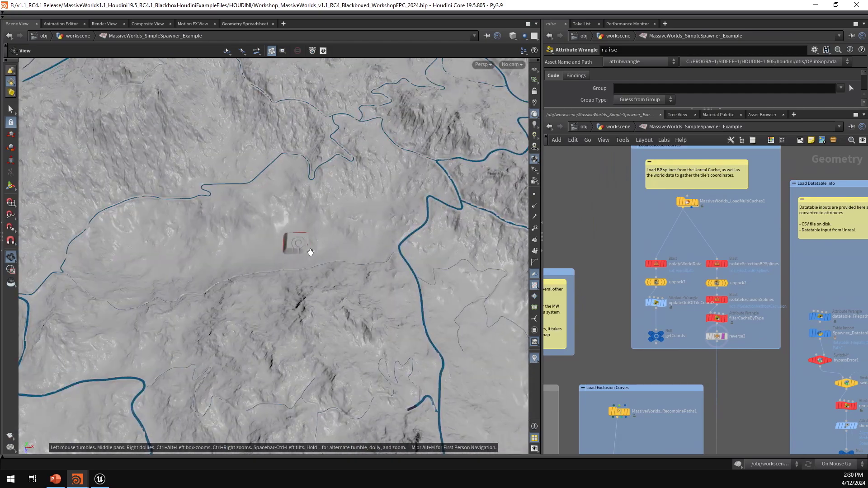
{"action": "key", "text": "w"}
{"action": "key", "text": "w"}
{"action": "scroll", "coordinate": [344, 243], "scroll_direction": "down", "scroll_amount": 4}
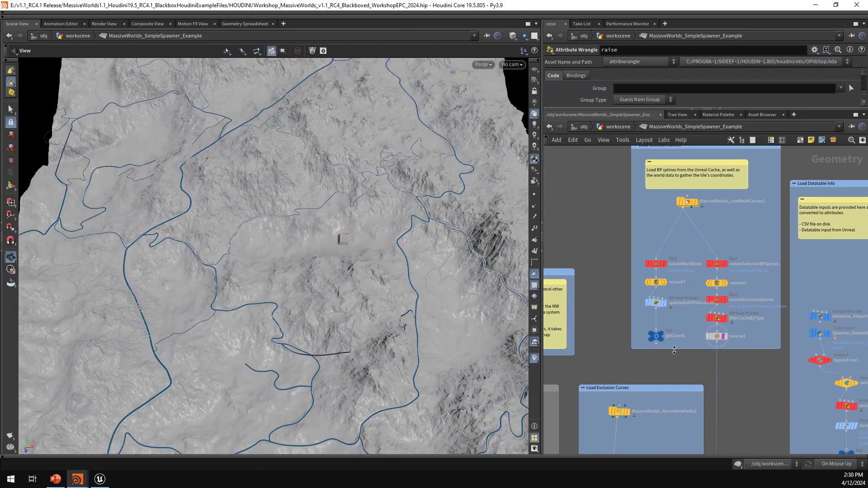
Examine the MassiveWorlds_UTIL_WorldTransform_IntoUniformSpace nodes in the curve input and BP Spline input groups
{"action": "scroll", "coordinate": [704, 286], "scroll_direction": "down", "scroll_amount": 5}
{"action": "scroll", "coordinate": [656, 234], "scroll_direction": "up", "scroll_amount": 6}
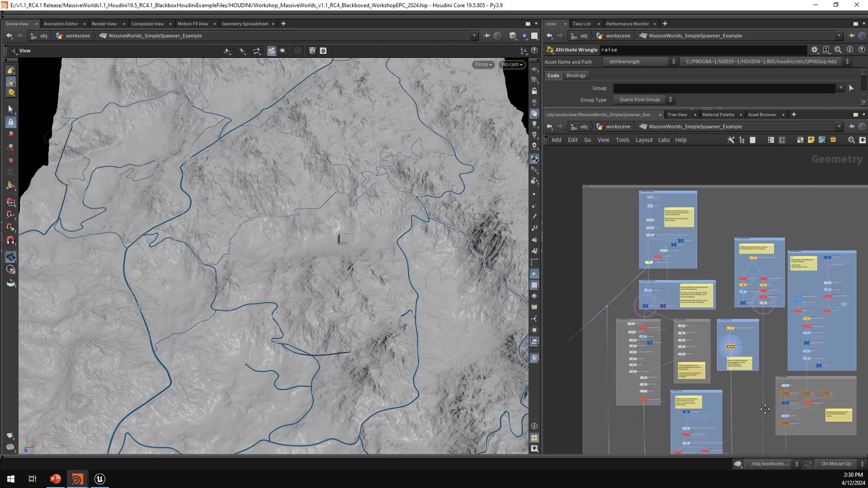
{"action": "mouse_move", "coordinate": [654, 254]}
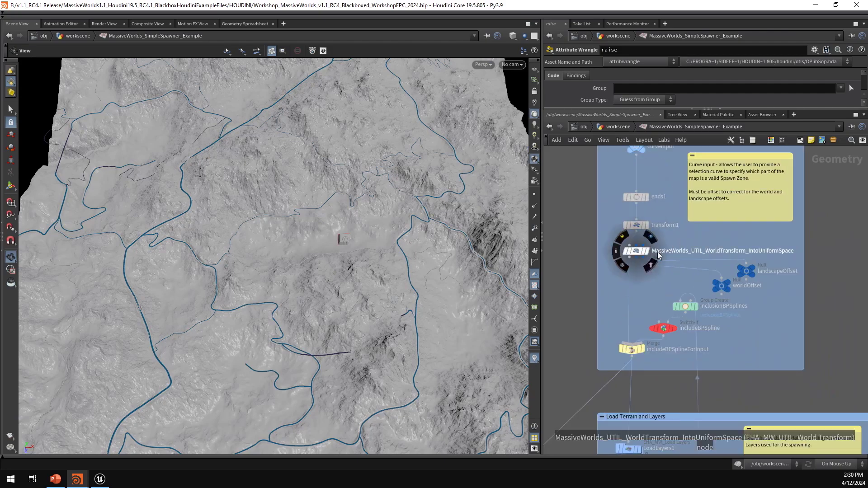
{"action": "scroll", "coordinate": [692, 307], "scroll_direction": "down", "scroll_amount": 5}
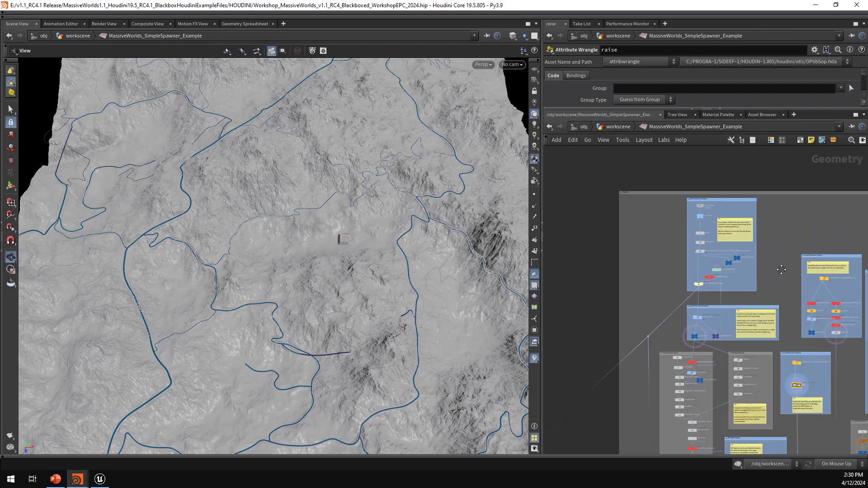
{"action": "scroll", "coordinate": [692, 307], "scroll_direction": "up", "scroll_amount": 5}
{"action": "middle_click_drag", "start_coordinate": [719, 339], "coordinate": [695, 227]}
{"action": "mouse_move", "coordinate": [664, 308]}
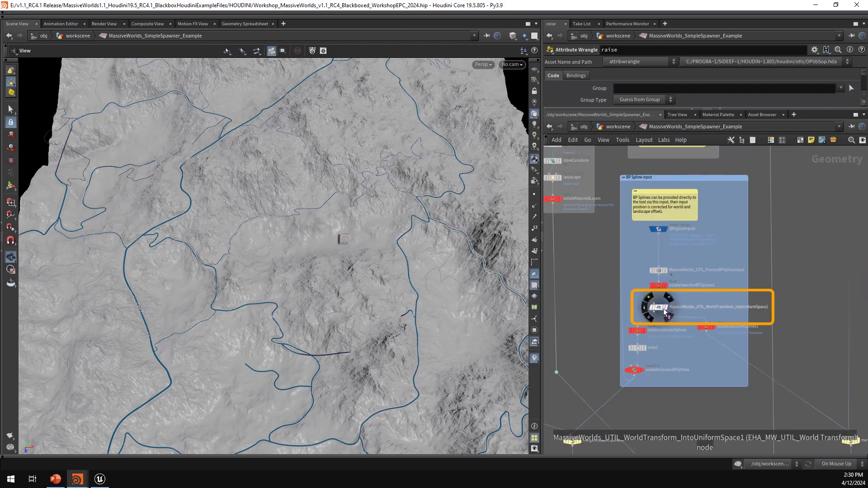
{"action": "scroll", "coordinate": [691, 361], "scroll_direction": "down", "scroll_amount": 5}
{"action": "middle_click_drag", "start_coordinate": [690, 362], "coordinate": [700, 262]}
Review the Spawner section of the network and select the saveCache geometry output node in the Export section
{"action": "scroll", "coordinate": [780, 316], "scroll_direction": "down", "scroll_amount": 5}
{"action": "middle_click_drag", "start_coordinate": [804, 324], "coordinate": [745, 174]}
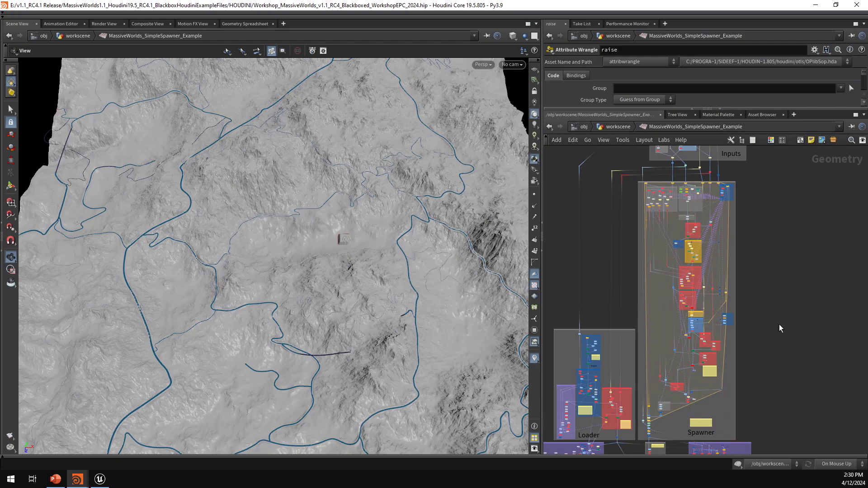
{"action": "right_click_drag", "start_coordinate": [298, 260], "coordinate": [359, 256]}
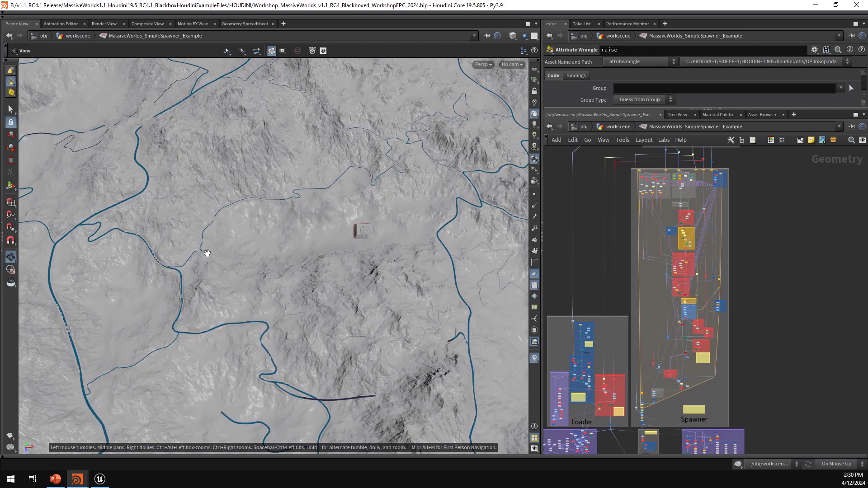
{"action": "scroll", "coordinate": [767, 294], "scroll_direction": "up", "scroll_amount": 4}
{"action": "middle_click_drag", "start_coordinate": [611, 252], "coordinate": [648, 254]}
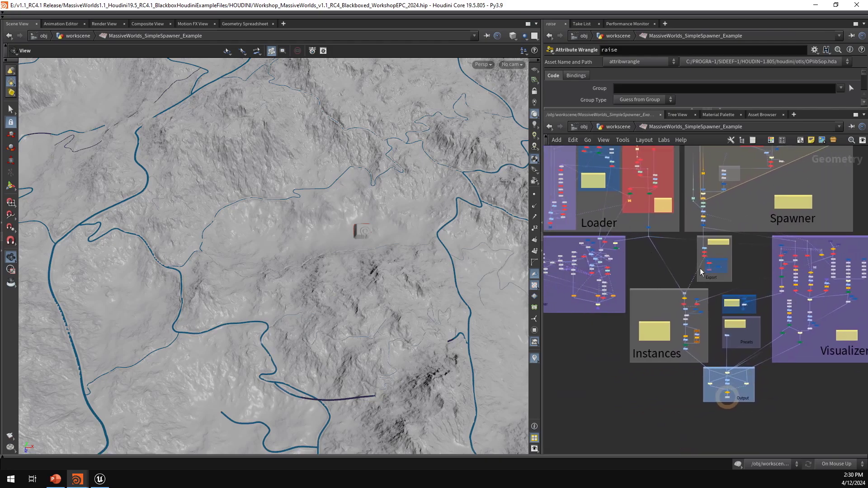
{"action": "scroll", "coordinate": [714, 268], "scroll_direction": "up", "scroll_amount": 5}
{"action": "left_click", "coordinate": [637, 266]}
{"action": "scroll", "coordinate": [687, 316], "scroll_direction": "down", "scroll_amount": 4}
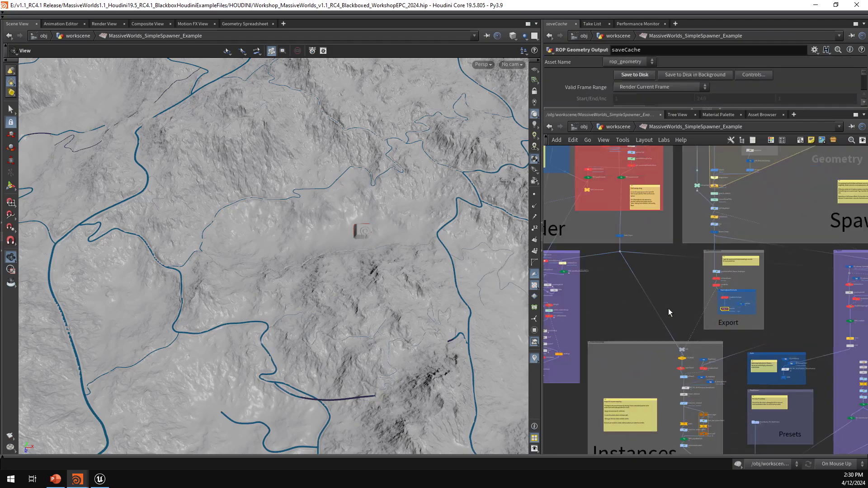
Select the loadCache file node in the Loader section's Load Spawn Point Cache group
{"action": "scroll", "coordinate": [675, 303], "scroll_direction": "down", "scroll_amount": 1}
{"action": "middle_click_drag", "start_coordinate": [659, 282], "coordinate": [752, 403]}
{"action": "middle_click_drag", "start_coordinate": [717, 196], "coordinate": [737, 255]}
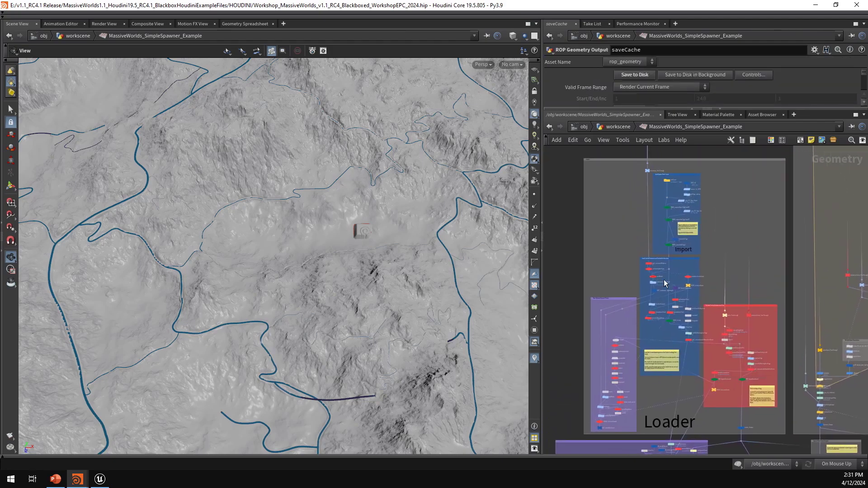
{"action": "scroll", "coordinate": [697, 166], "scroll_direction": "up", "scroll_amount": 5}
{"action": "left_click_drag", "start_coordinate": [616, 203], "coordinate": [609, 204]}
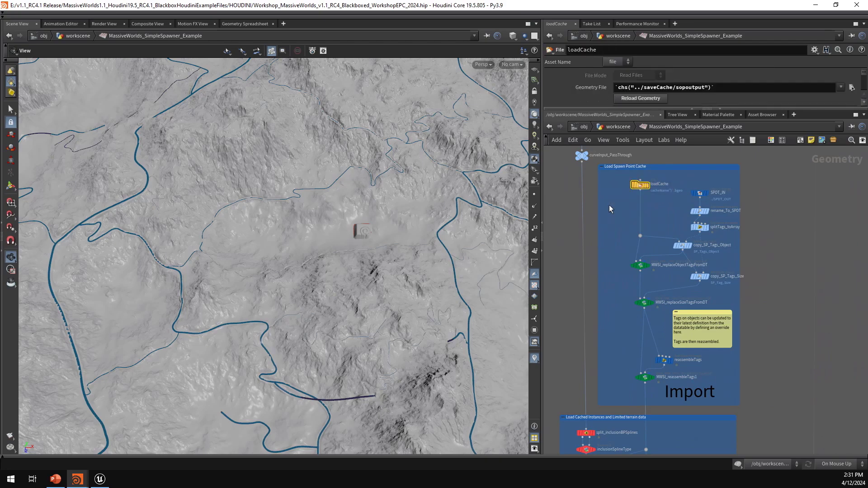
{"action": "mouse_move", "coordinate": [867, 118]}
{"action": "left_mouse_down"}
{"action": "mouse_move", "coordinate": [497, 118]}
{"action": "mouse_move", "coordinate": [867, 113]}
{"action": "left_mouse_up"}
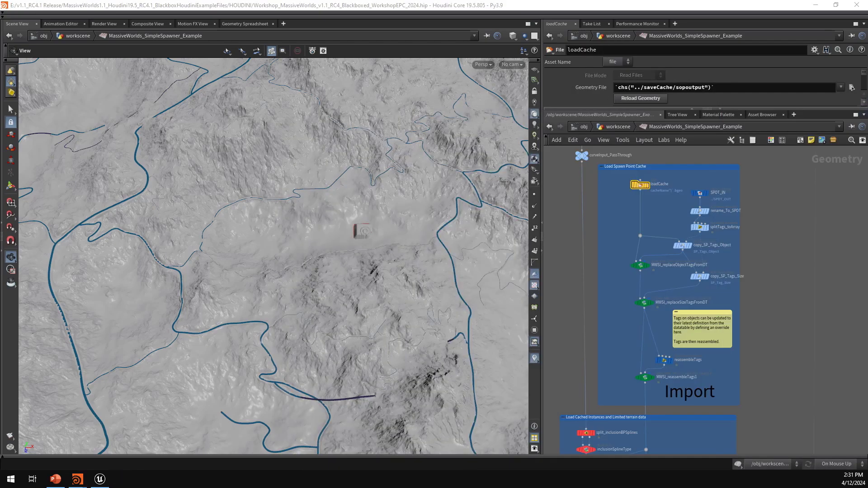
Examine the Loader's cached instances and limited terrain nodes, then the Instances and Output sections below them
{"action": "scroll", "coordinate": [773, 332], "scroll_direction": "down", "scroll_amount": 5}
{"action": "middle_click_drag", "start_coordinate": [773, 331], "coordinate": [732, 227]}
{"action": "scroll", "coordinate": [690, 289], "scroll_direction": "up", "scroll_amount": 6}
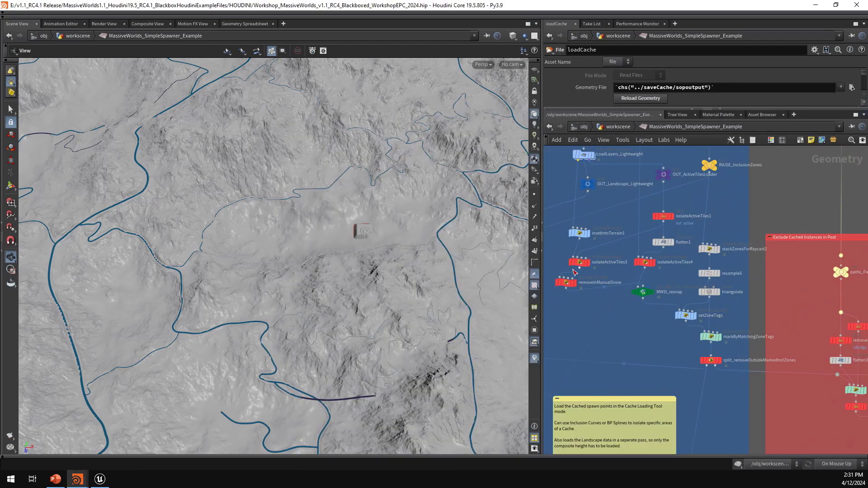
{"action": "middle_click_drag", "start_coordinate": [654, 329], "coordinate": [484, 199]}
{"action": "scroll", "coordinate": [642, 257], "scroll_direction": "down", "scroll_amount": 4}
{"action": "middle_click_drag", "start_coordinate": [676, 419], "coordinate": [652, 320]}
{"action": "scroll", "coordinate": [652, 319], "scroll_direction": "down", "scroll_amount": 3}
{"action": "middle_click_drag", "start_coordinate": [647, 249], "coordinate": [642, 199]}
{"action": "scroll", "coordinate": [609, 179], "scroll_direction": "down", "scroll_amount": 3}
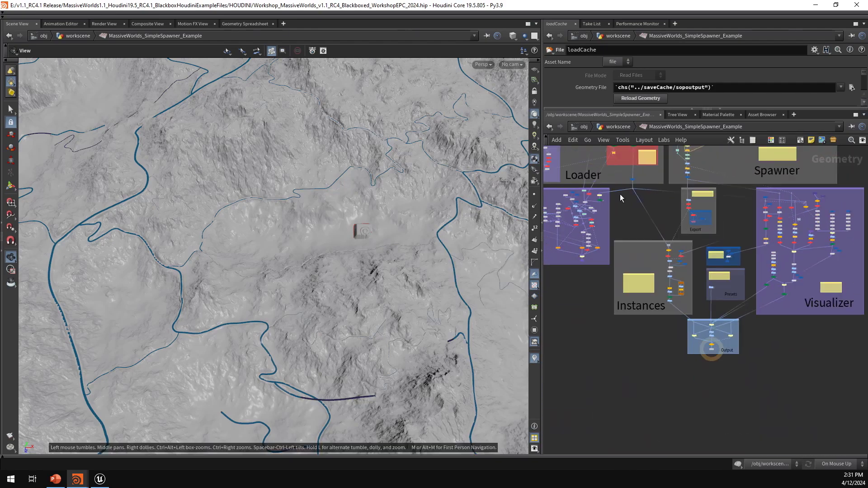
Display the output1 node in the Output section and inspect the spawned instances across the terrain
{"action": "scroll", "coordinate": [697, 346], "scroll_direction": "up", "scroll_amount": 5}
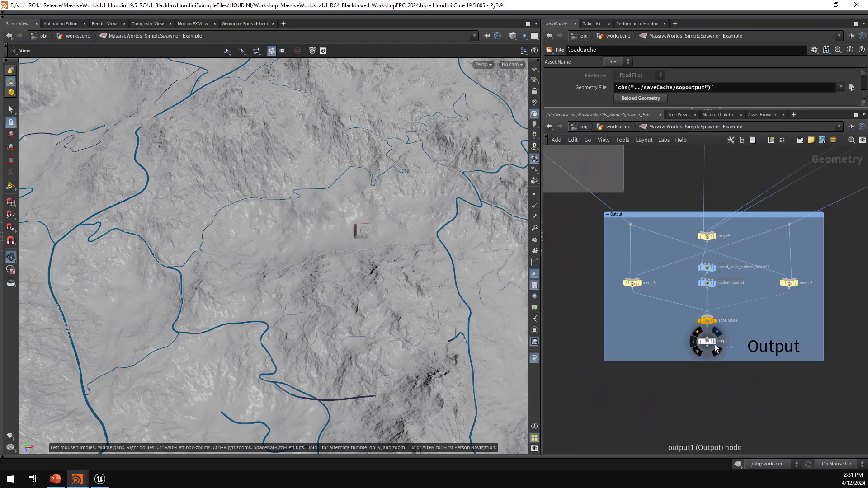
{"action": "left_click", "coordinate": [709, 341]}
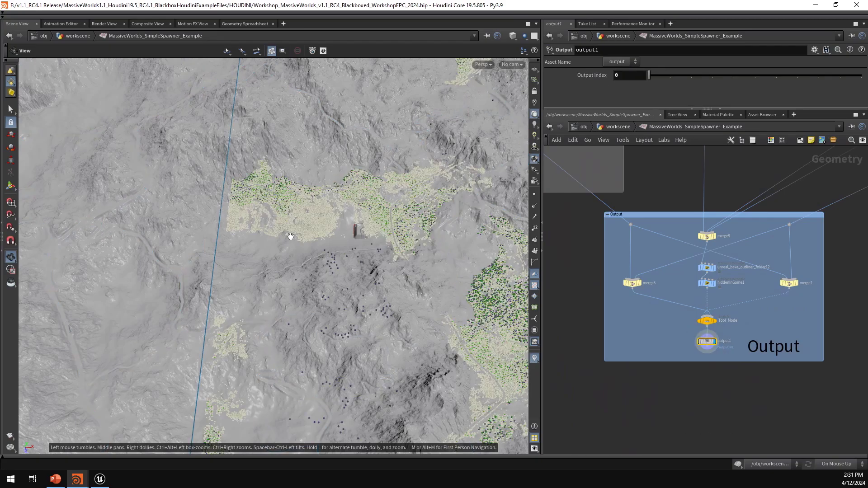
{"action": "scroll", "coordinate": [395, 216], "scroll_direction": "up", "scroll_amount": 5}
{"action": "middle_click_drag", "start_coordinate": [372, 240], "coordinate": [308, 326]}
{"action": "left_click_drag", "start_coordinate": [308, 326], "coordinate": [421, 221]}
{"action": "right_click_drag", "start_coordinate": [420, 221], "coordinate": [276, 243]}
{"action": "left_click_drag", "start_coordinate": [276, 243], "coordinate": [312, 289]}
{"action": "right_click_drag", "start_coordinate": [312, 290], "coordinate": [271, 253]}
{"action": "left_click_drag", "start_coordinate": [272, 253], "coordinate": [372, 201]}
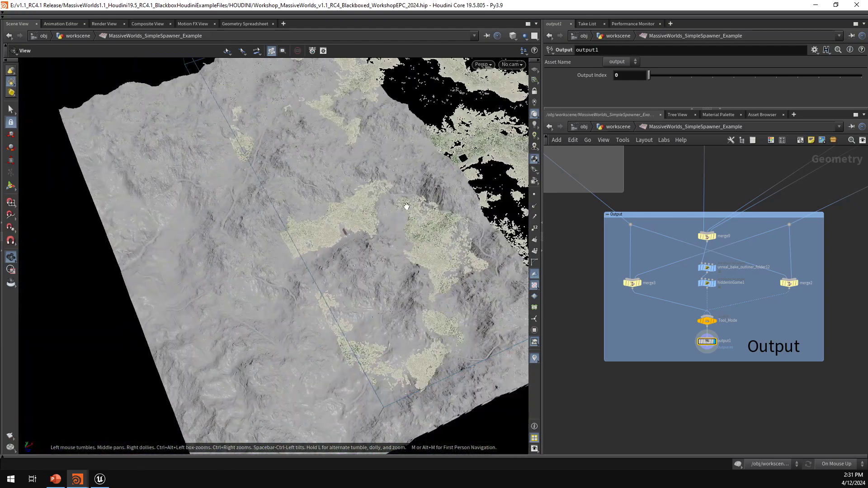
{"action": "middle_click_drag", "start_coordinate": [372, 201], "coordinate": [311, 241]}
{"action": "left_click_drag", "start_coordinate": [310, 241], "coordinate": [306, 237]}
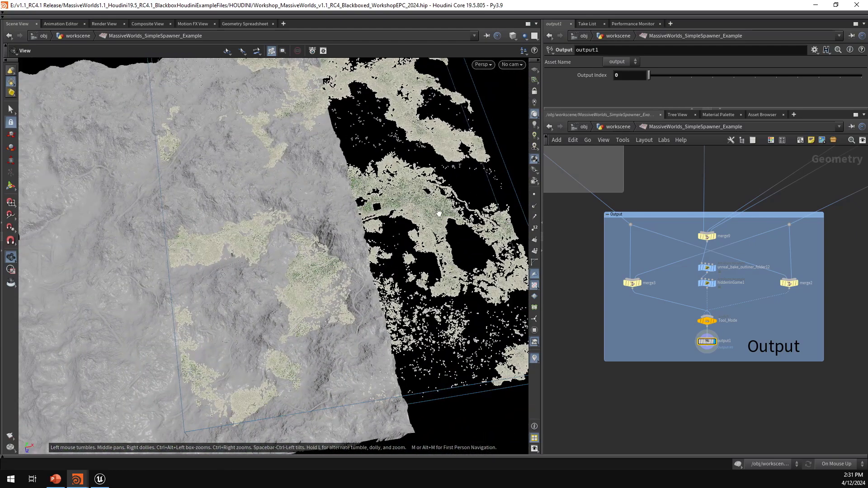
Look over the instance distribution again and examine the Presets and Visualizer sections of the network
{"action": "scroll", "coordinate": [659, 273], "scroll_direction": "down", "scroll_amount": 6}
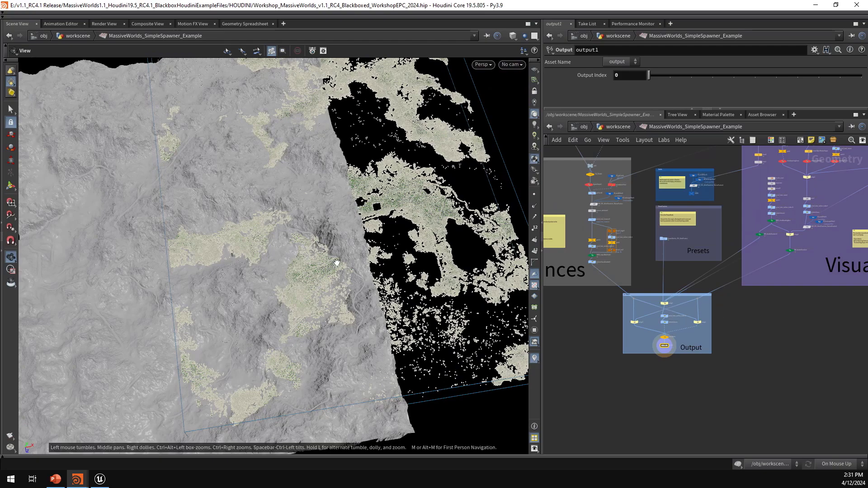
{"action": "scroll", "coordinate": [400, 232], "scroll_direction": "up", "scroll_amount": 4}
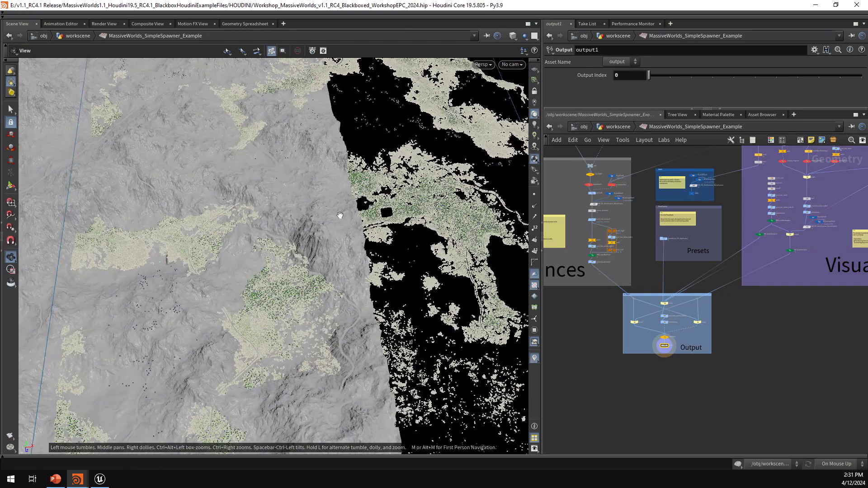
{"action": "middle_click_drag", "start_coordinate": [800, 338], "coordinate": [718, 398]}
{"action": "scroll", "coordinate": [424, 209], "scroll_direction": "down", "scroll_amount": 8}
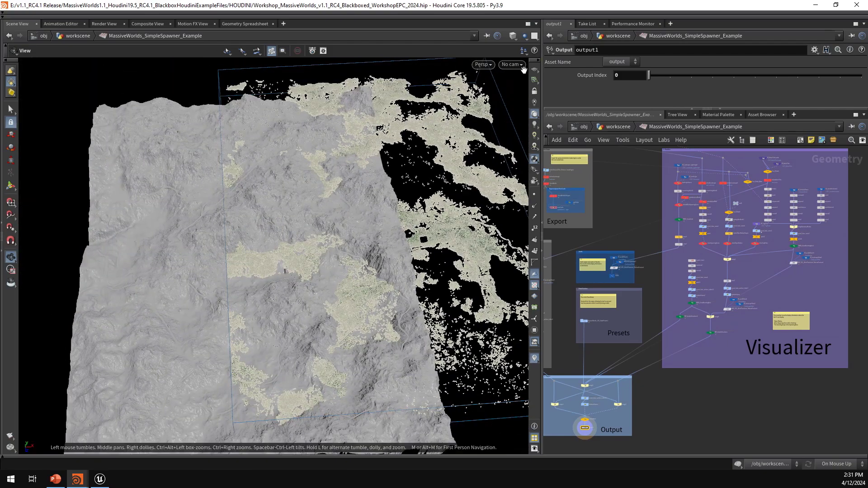
Compare the displayed results of the hiddenInGame and MW_UTIL_WorldTransform_RestorePosition3 nodes in the Visualizer section, ending on hiddenInGame
{"action": "left_click_drag", "start_coordinate": [377, 220], "coordinate": [393, 271]}
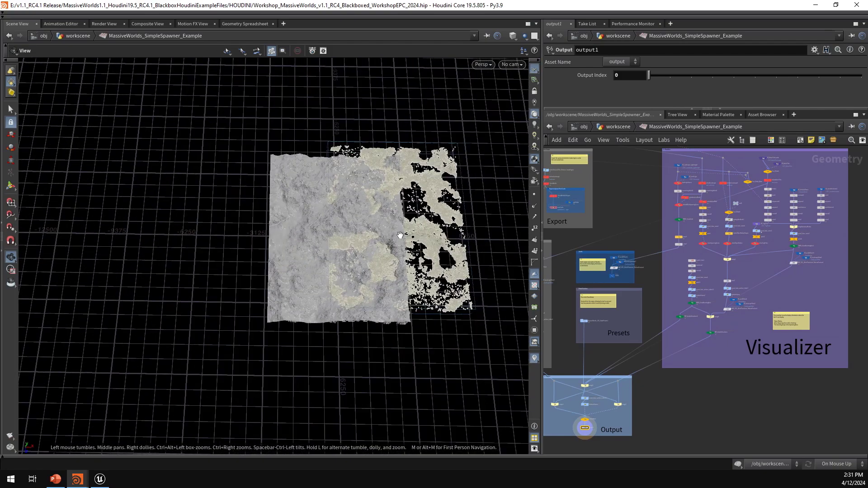
{"action": "scroll", "coordinate": [385, 238], "scroll_direction": "up", "scroll_amount": 5}
{"action": "scroll", "coordinate": [759, 300], "scroll_direction": "up", "scroll_amount": 4}
{"action": "mouse_move", "coordinate": [765, 300]}
{"action": "middle_click_drag", "start_coordinate": [765, 299], "coordinate": [726, 316]}
{"action": "middle_click_drag", "start_coordinate": [766, 340], "coordinate": [750, 349]}
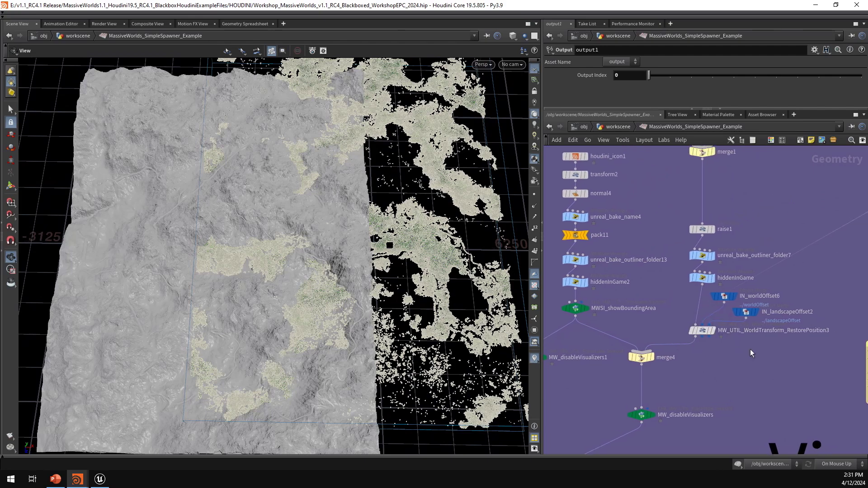
{"action": "left_click", "coordinate": [715, 278]}
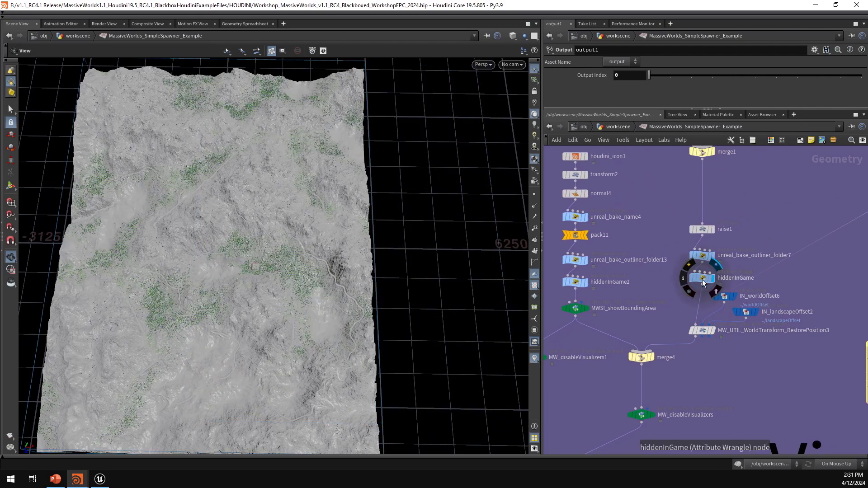
{"action": "left_click", "coordinate": [713, 331]}
{"action": "mouse_move", "coordinate": [714, 281]}
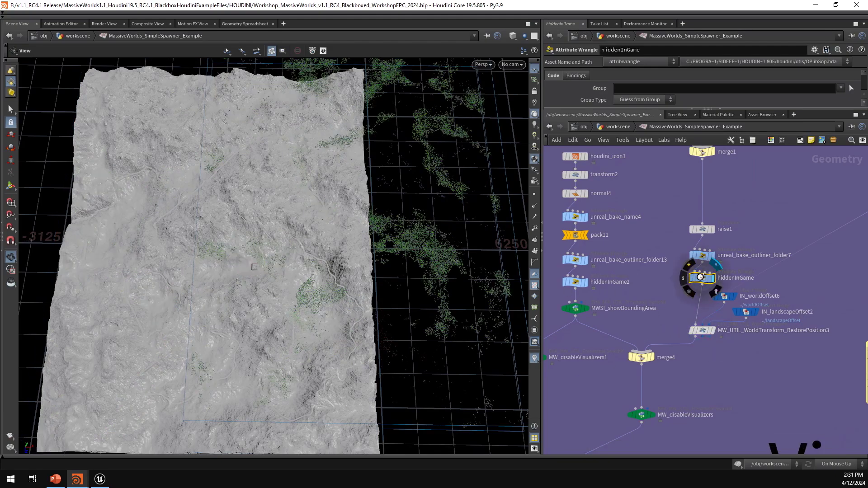
Inspect the hiddenInGame node's terrain and instances from several angles in the viewport
{"action": "right_click_drag", "start_coordinate": [232, 268], "coordinate": [409, 190]}
{"action": "left_click_drag", "start_coordinate": [348, 228], "coordinate": [280, 209]}
{"action": "right_click_drag", "start_coordinate": [409, 211], "coordinate": [345, 203]}
{"action": "middle_click_drag", "start_coordinate": [346, 204], "coordinate": [305, 240]}
{"action": "right_click_drag", "start_coordinate": [305, 240], "coordinate": [267, 229]}
{"action": "left_click_drag", "start_coordinate": [317, 209], "coordinate": [298, 188]}
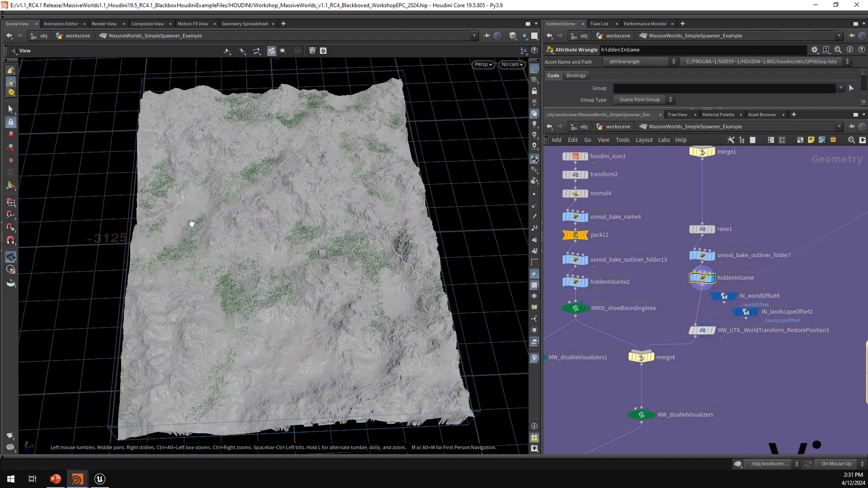
Switch to Unreal Editor and look over the MW_ExampleMap_1-1 landscape from several viewpoints
{"action": "left_click", "coordinate": [103, 484]}
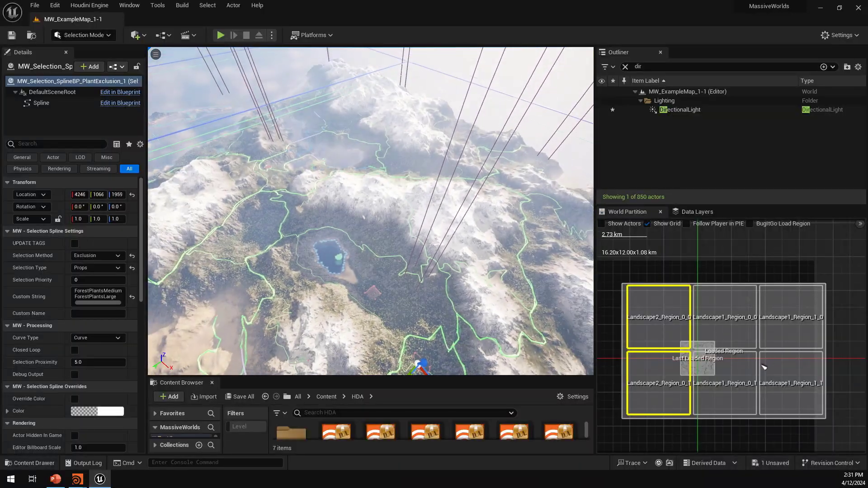
{"action": "right_click_drag", "start_coordinate": [369, 210], "coordinate": [446, 272]}
{"action": "left_click_drag", "start_coordinate": [408, 243], "coordinate": [319, 242], "text": "alt"}
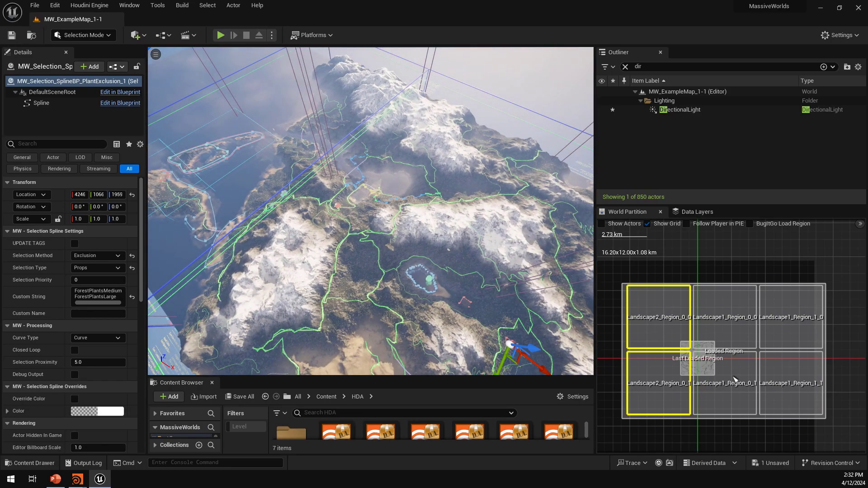
{"action": "right_click_drag", "start_coordinate": [289, 242], "coordinate": [346, 240]}
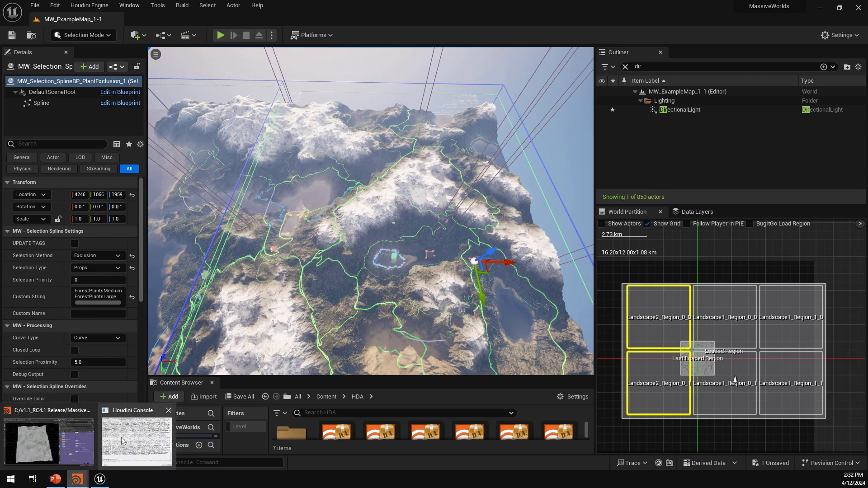
Switch back to Houdini and display the MW_UTIL_WorldTransform_RestorePosition3 node, followed by output1 in the Output section
{"action": "left_click", "coordinate": [45, 443]}
{"action": "left_click", "coordinate": [703, 330]}
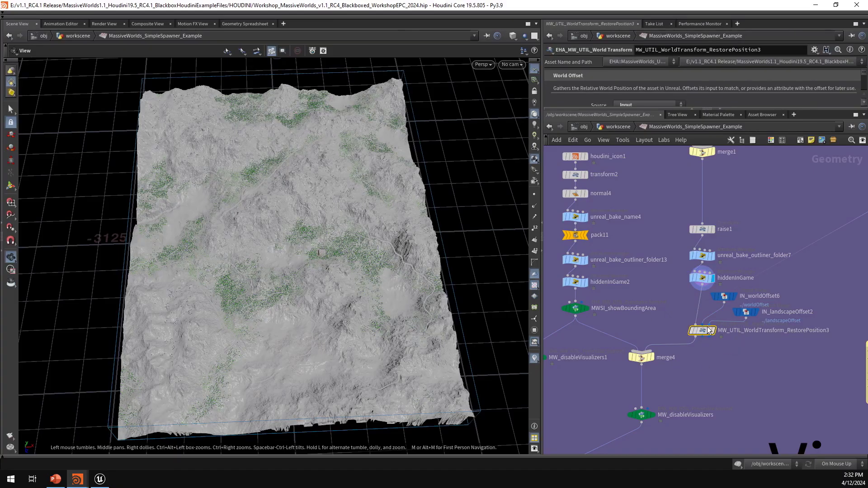
{"action": "scroll", "coordinate": [743, 341], "scroll_direction": "down", "scroll_amount": 5}
{"action": "middle_click_drag", "start_coordinate": [744, 341], "coordinate": [788, 235]}
{"action": "scroll", "coordinate": [719, 323], "scroll_direction": "down", "scroll_amount": 3}
{"action": "middle_click_drag", "start_coordinate": [699, 345], "coordinate": [758, 292]}
{"action": "scroll", "coordinate": [693, 315], "scroll_direction": "up", "scroll_amount": 4}
{"action": "scroll", "coordinate": [693, 315], "scroll_direction": "up", "scroll_amount": 2}
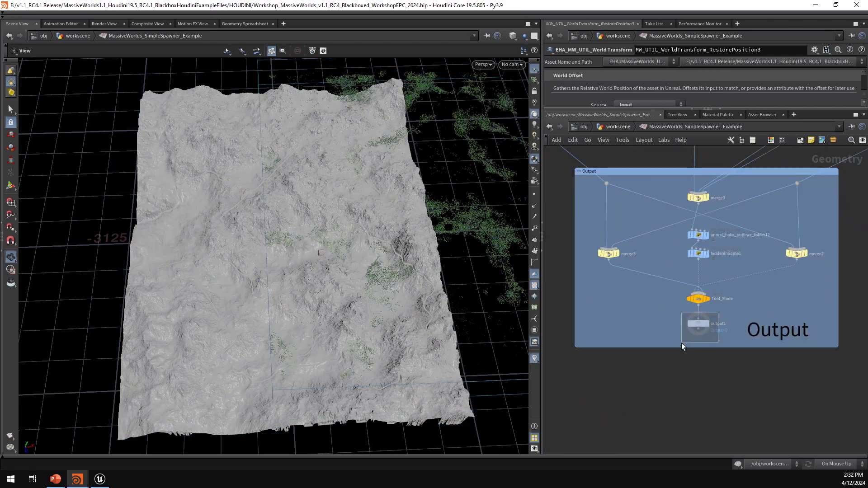
{"action": "left_click", "coordinate": [698, 323]}
Look over the spawner asset's entire network, from the Inputs section down to Output
{"action": "scroll", "coordinate": [697, 366], "scroll_direction": "down", "scroll_amount": 7}
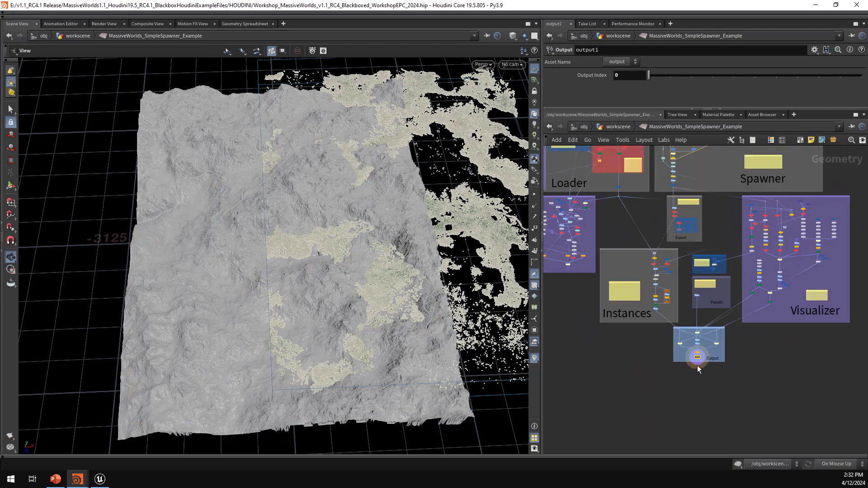
{"action": "scroll", "coordinate": [806, 357], "scroll_direction": "down", "scroll_amount": 5}
{"action": "middle_click_drag", "start_coordinate": [831, 242], "coordinate": [787, 309]}
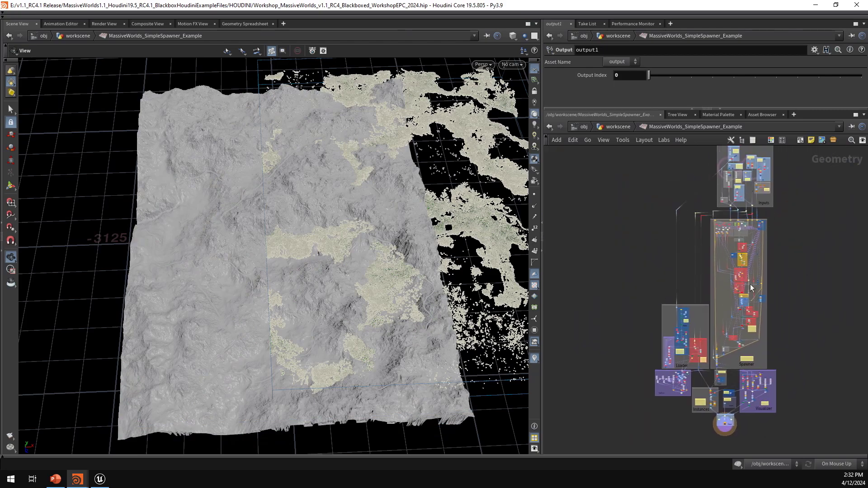
{"action": "middle_click_drag", "start_coordinate": [800, 240], "coordinate": [795, 250]}
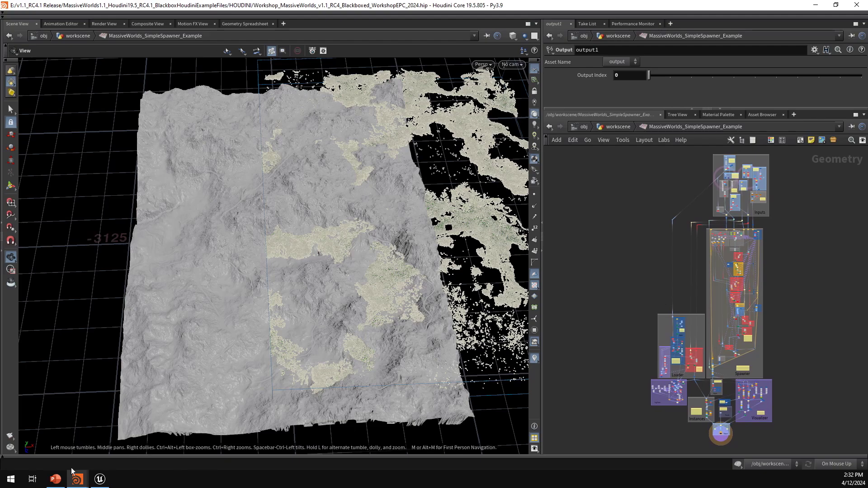
Switch to the PowerPoint presentation and advance past the "Example Assets – Barriers and Biomes" slide
{"action": "left_click", "coordinate": [56, 479]}
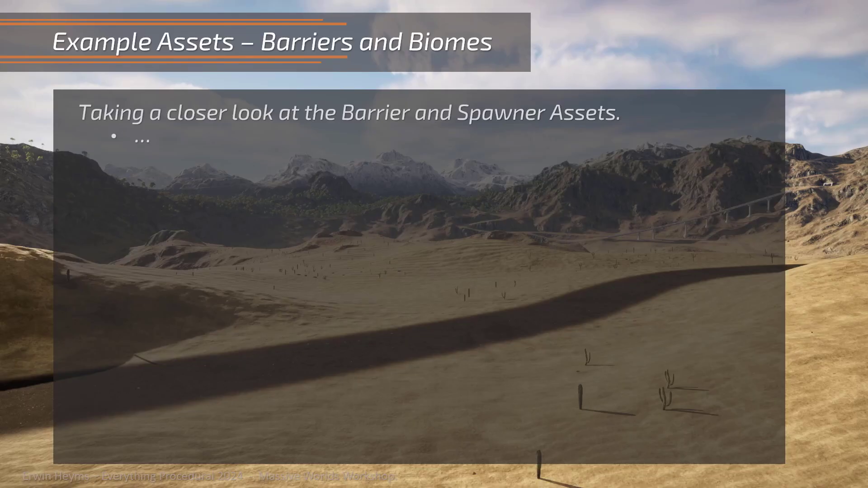
{"action": "left_click", "coordinate": [571, 237]}
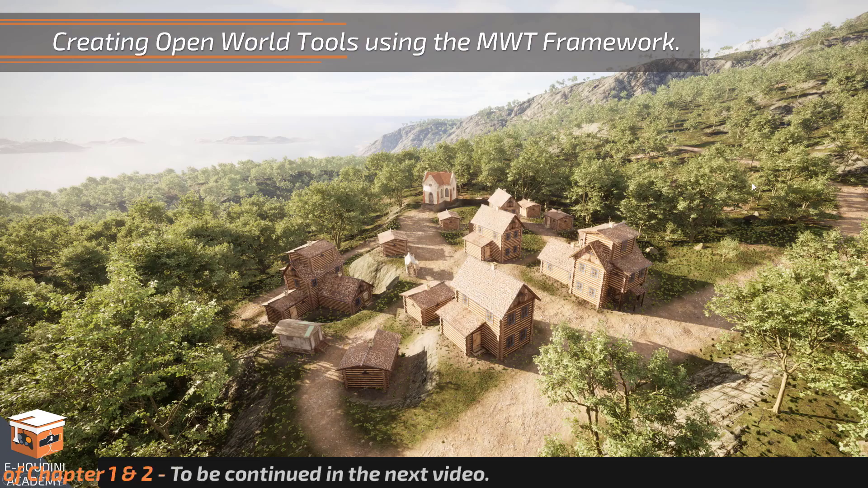